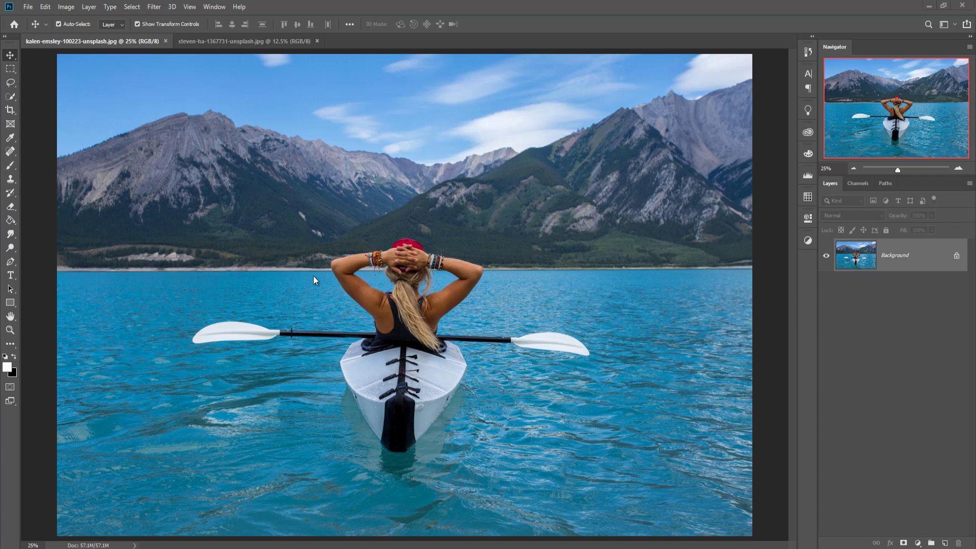
Step: Examine the road surface in the desert road photo up close and return to the kayak photo
click(205, 41)
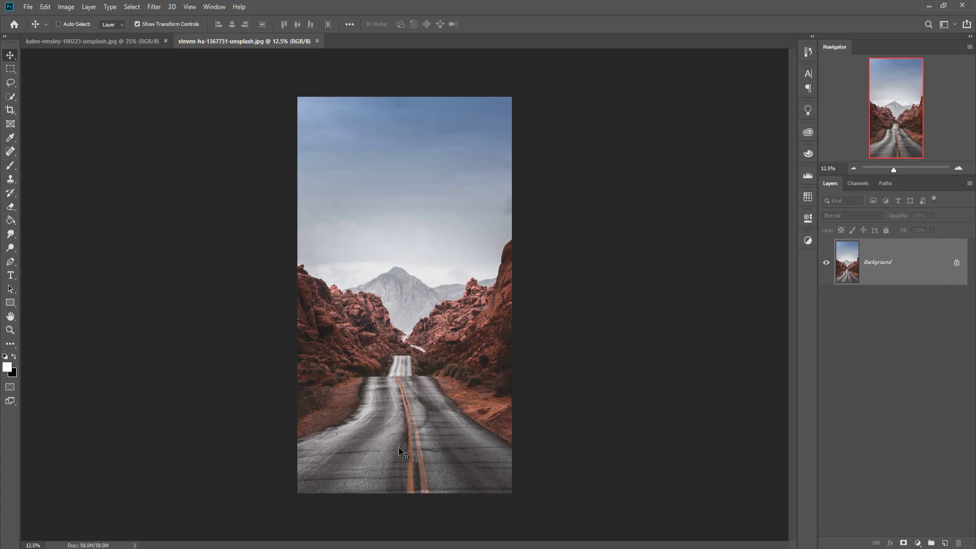
key(ctrl+plus)
key(ctrl+plus)
key(ctrl+plus)
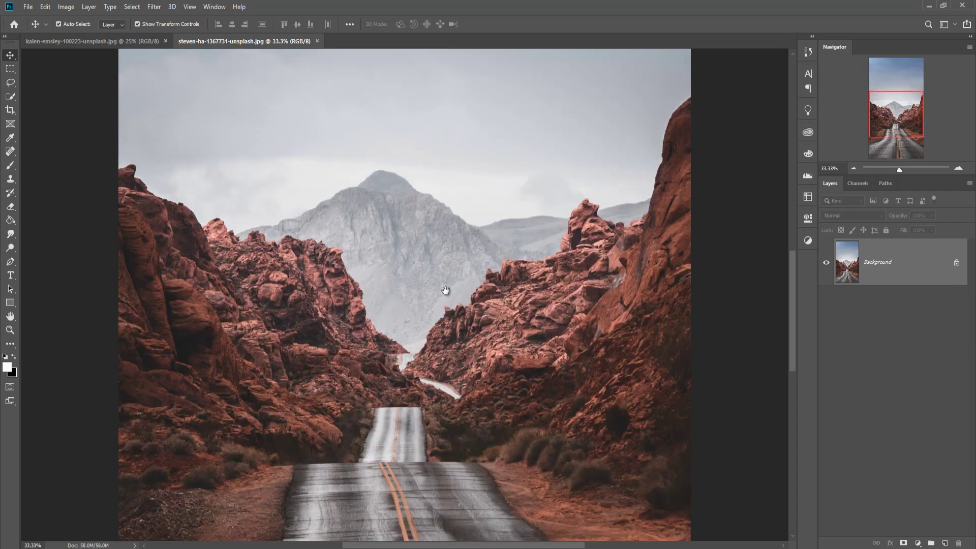
scroll(445, 290, down, 5)
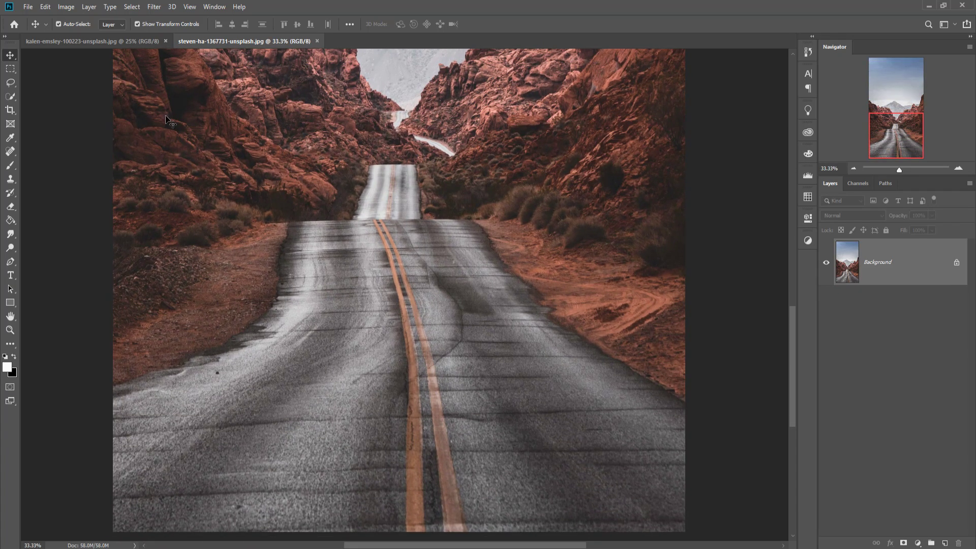
click(89, 39)
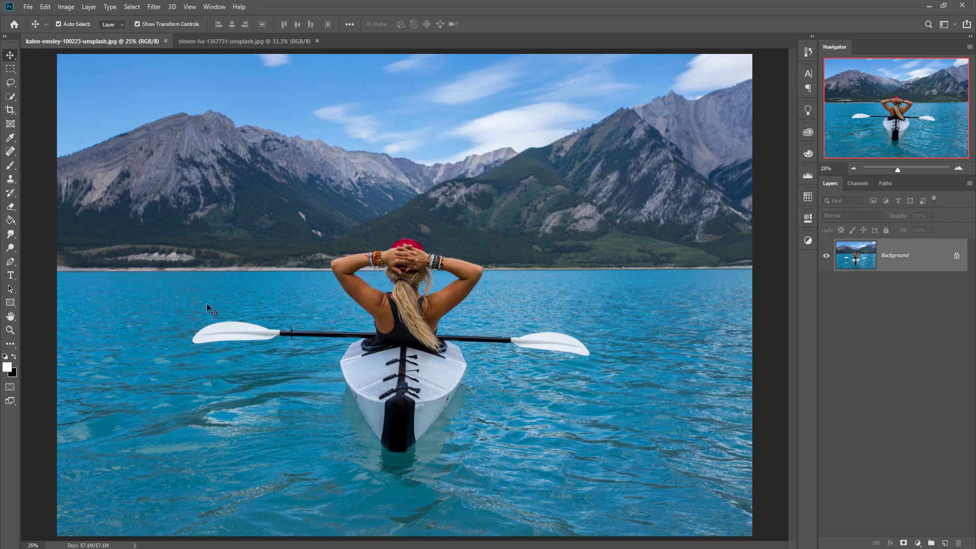
Step: Trace a Pen tool path along the outline of the woman's arms, bracelets, hands and red cap
key(p)
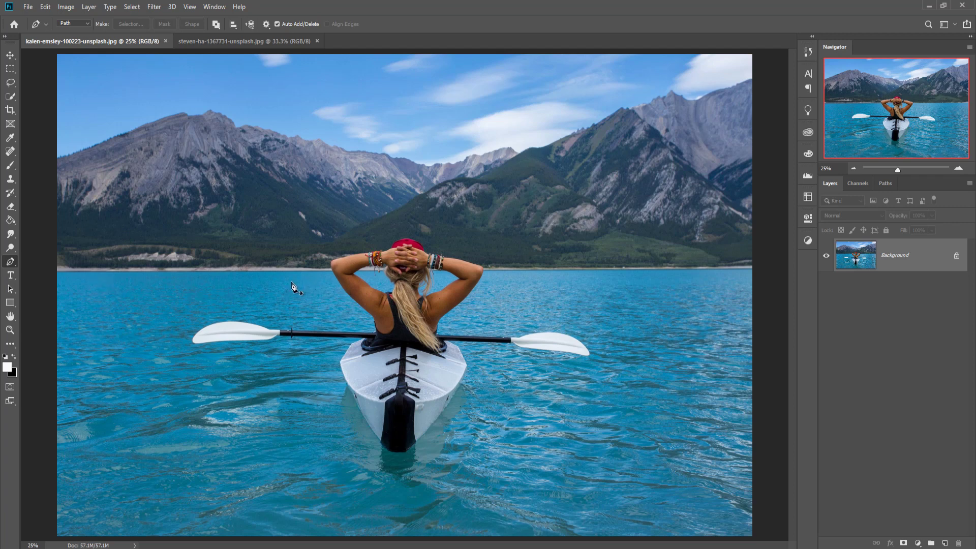
click(316, 301)
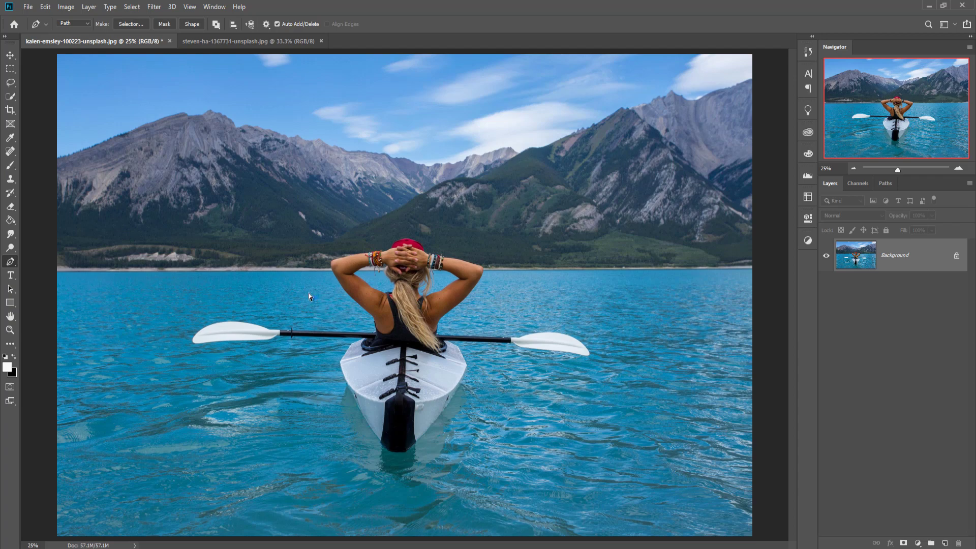
scroll(309, 296, up, 5)
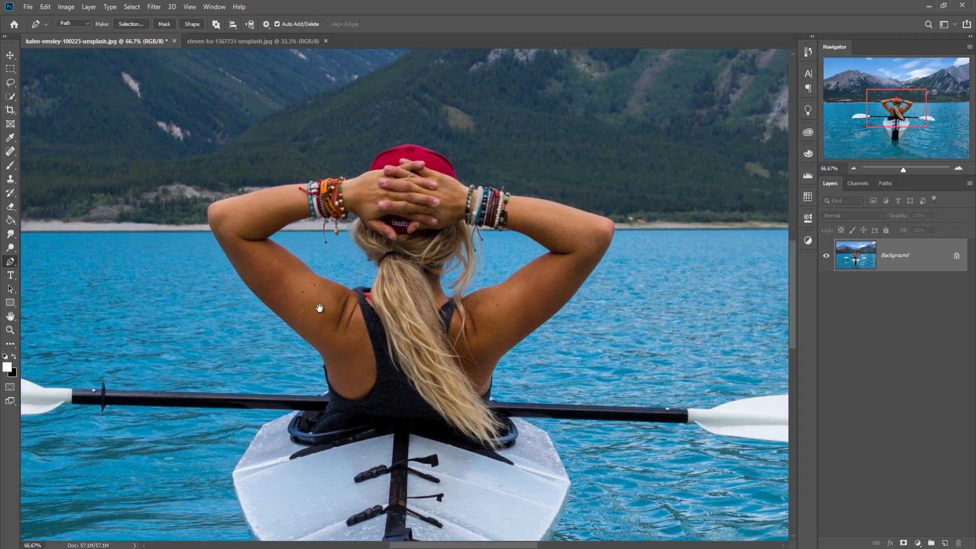
drag(319, 308, 461, 310)
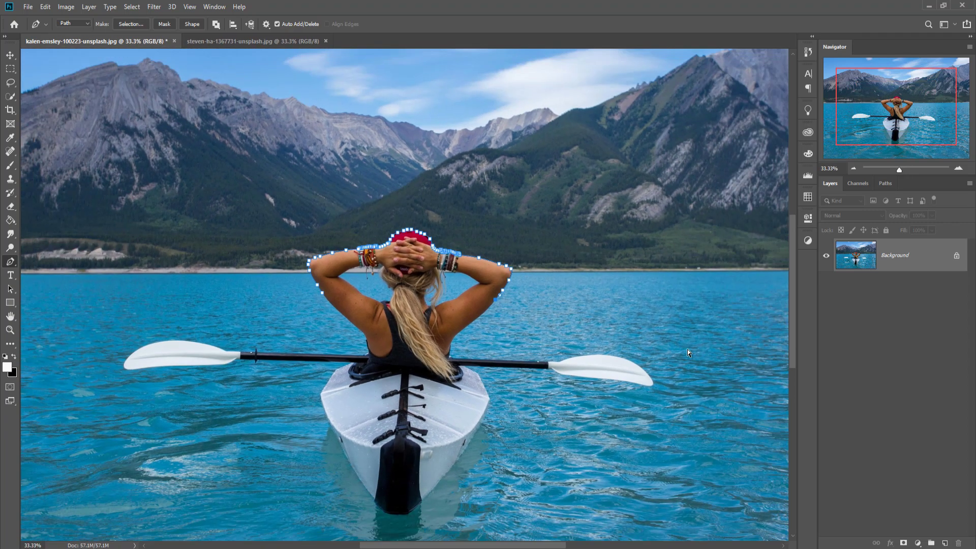
key(ctrl+minus)
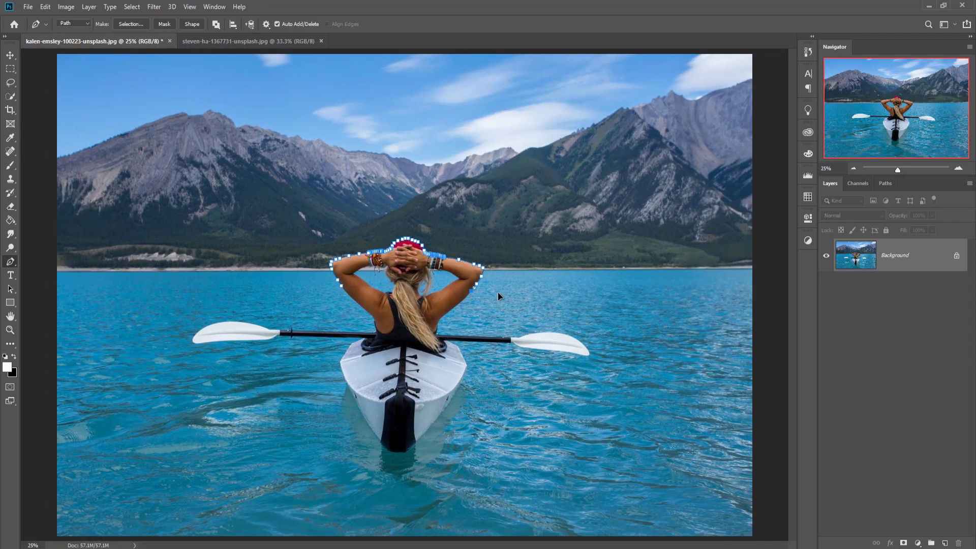
Step: Continue the path across the water and around the lower canvas edges, closing it at the woman's left elbow
mouse_move(498, 296)
mouse_down()
mouse_move(708, 287)
mouse_move(759, 312)
mouse_up()
click(758, 500)
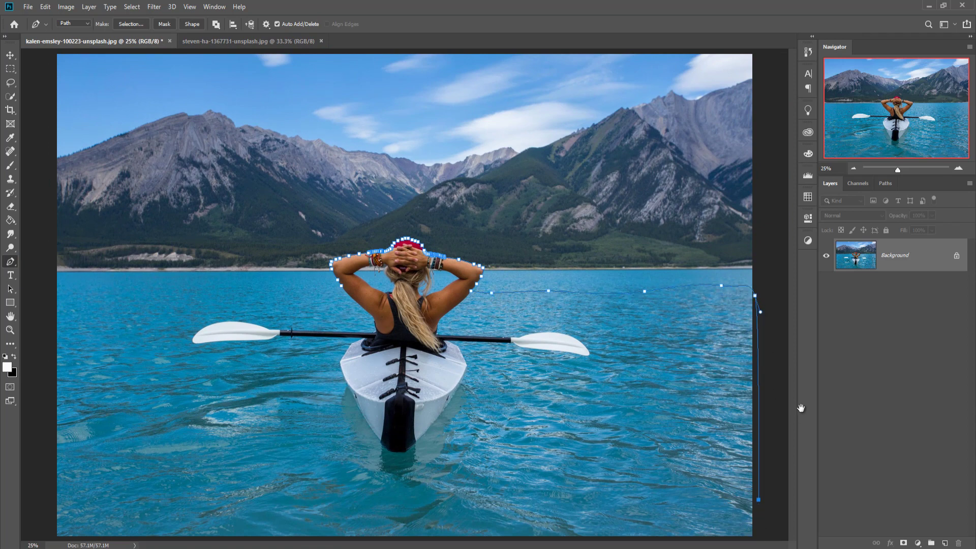
click(755, 535)
click(56, 538)
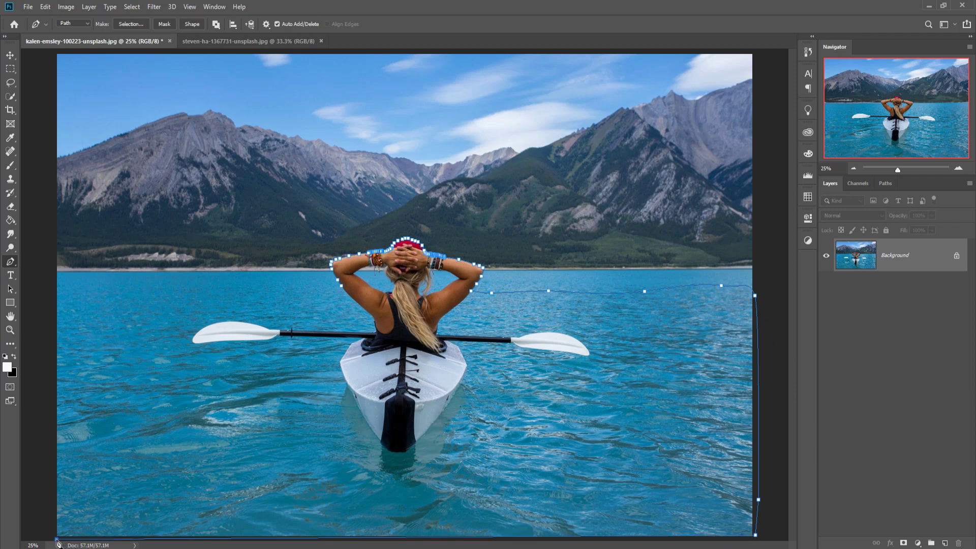
click(36, 319)
drag(43, 297, 52, 294)
click(340, 287)
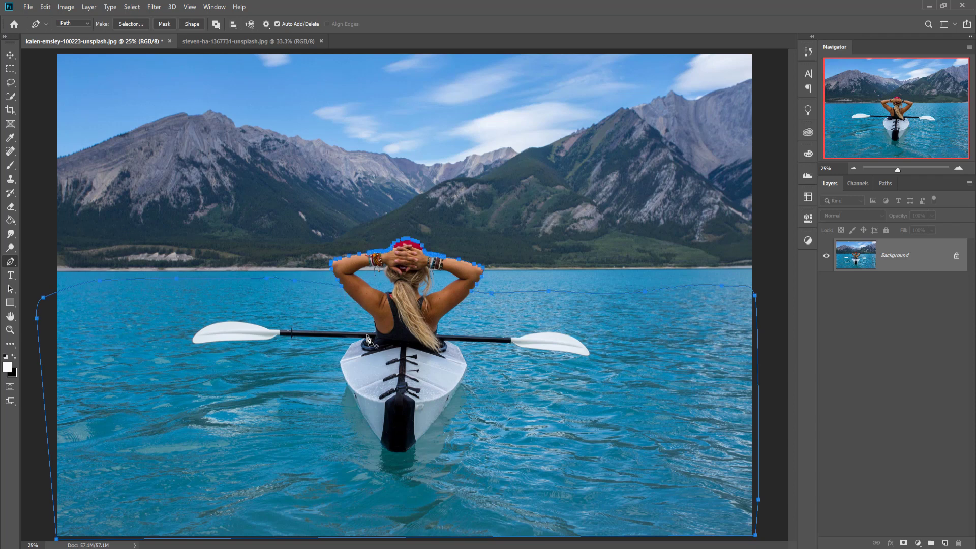
Step: Convert the closed path into a new anti-aliased selection with a feather radius of 0 pixels
right_click(395, 295)
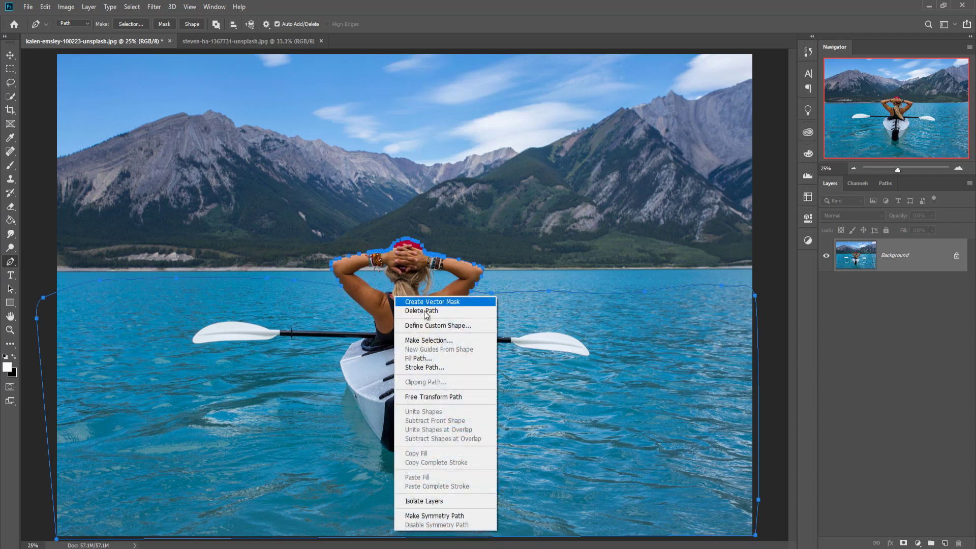
click(428, 340)
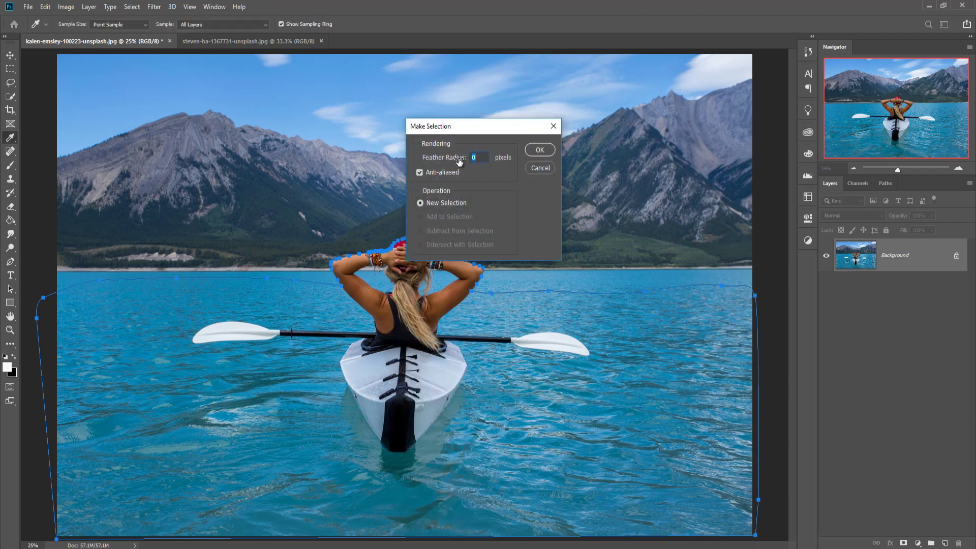
click(538, 150)
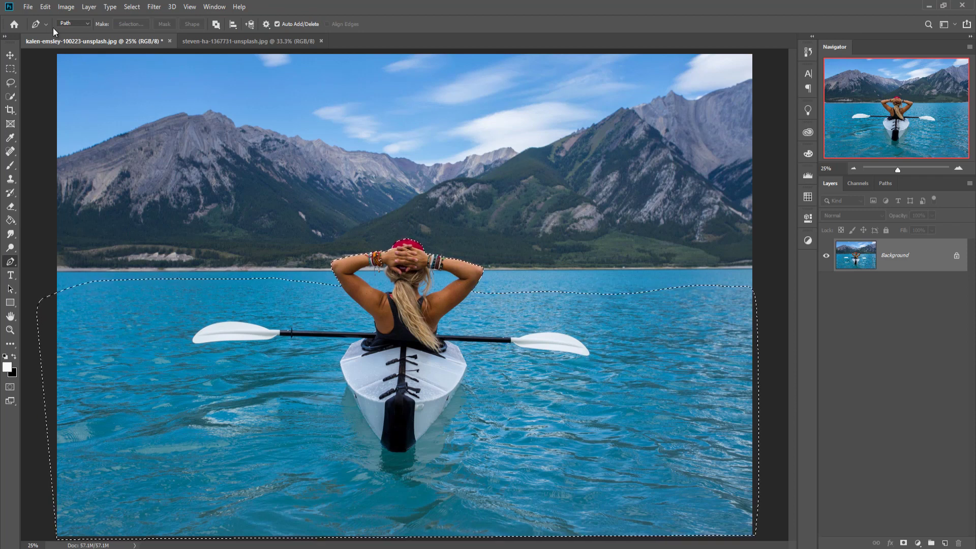
Step: Create a new 1920 x 1080 px RGB document at 72 ppi with a white background
click(28, 7)
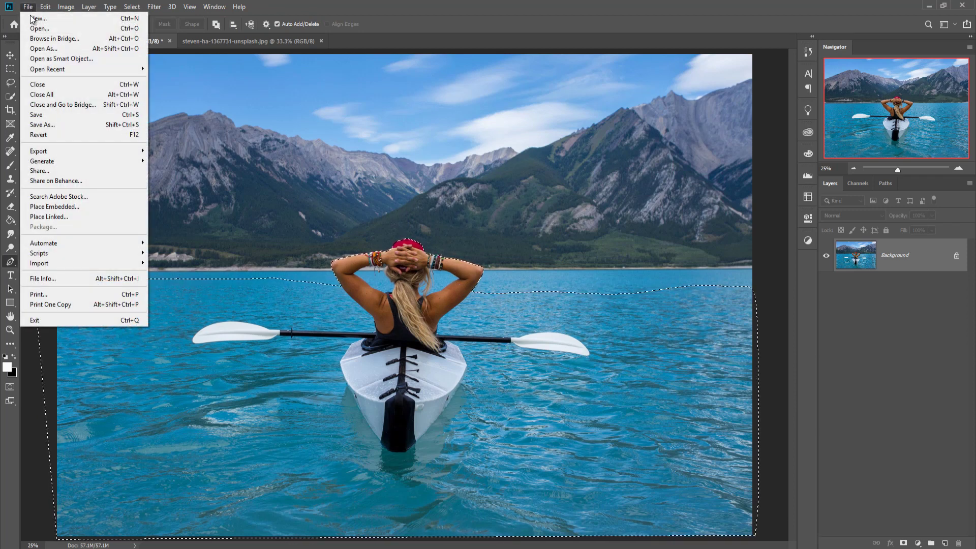
click(32, 21)
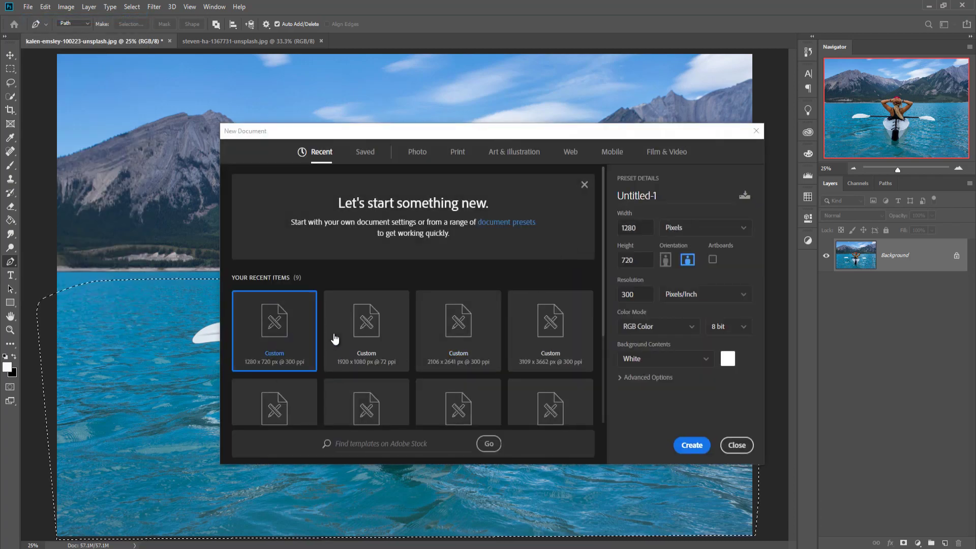
click(365, 331)
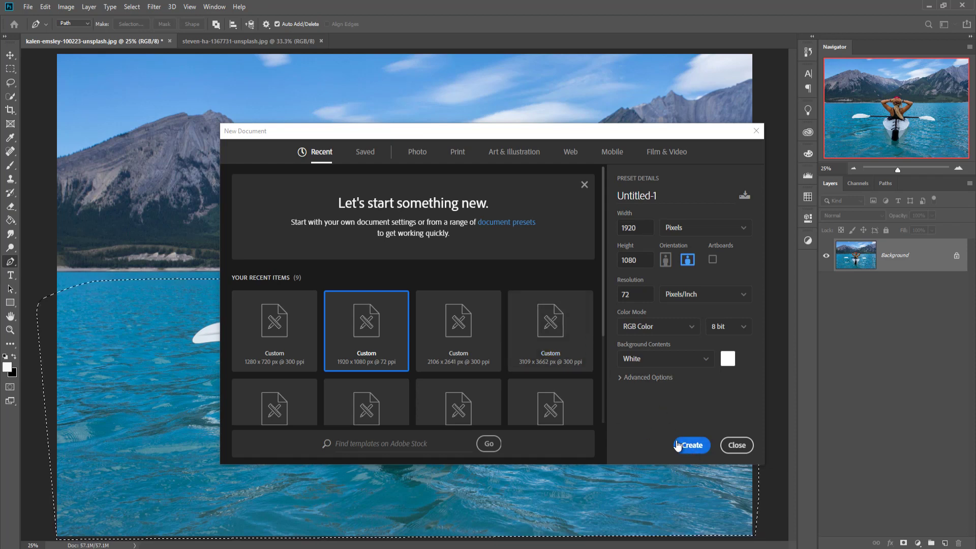
click(692, 445)
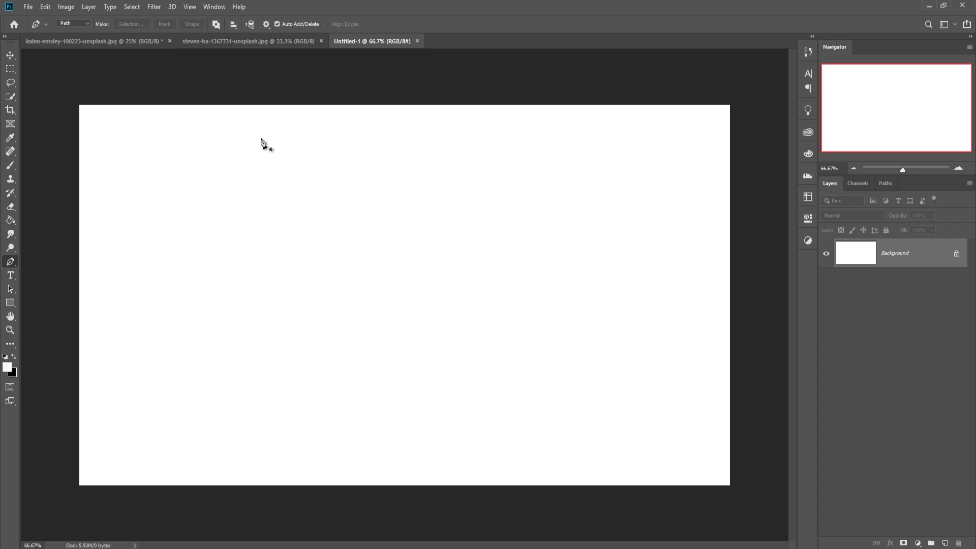
Step: Float the desert road photo in its own window over the blank Untitled-1 document
click(62, 44)
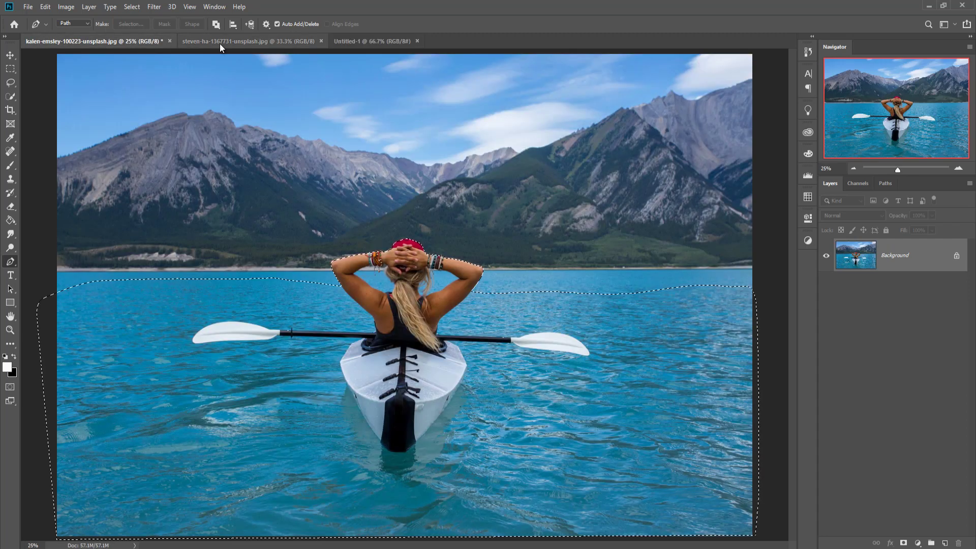
click(249, 43)
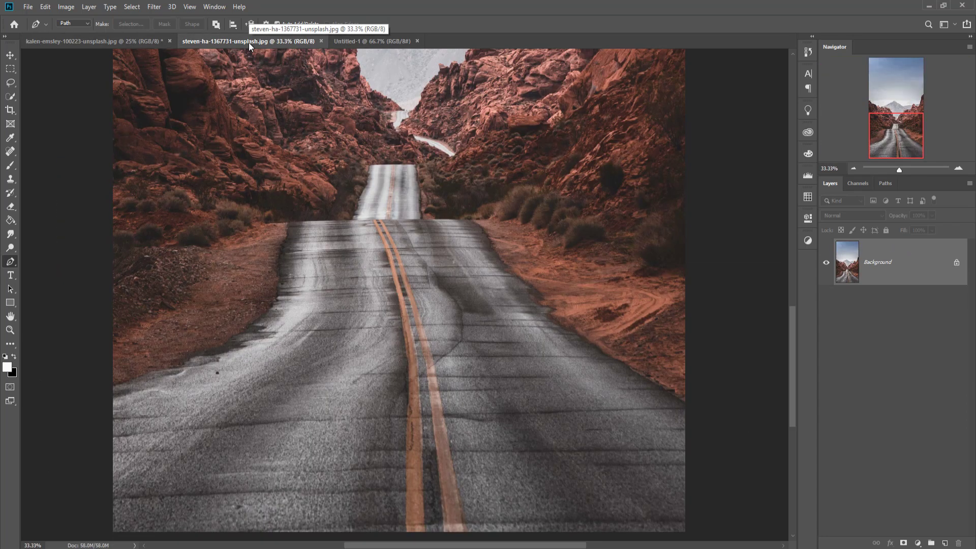
key(ctrl+minus)
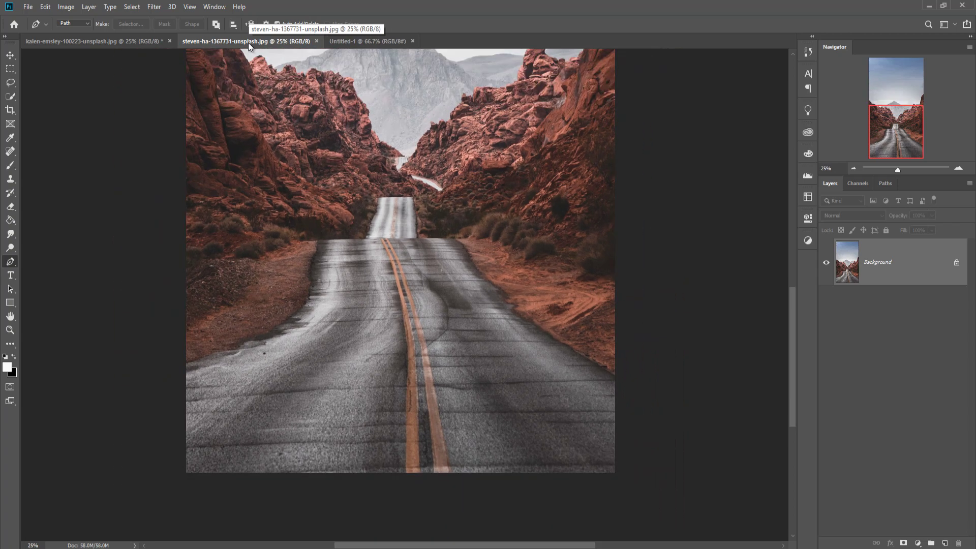
drag(245, 41, 409, 80)
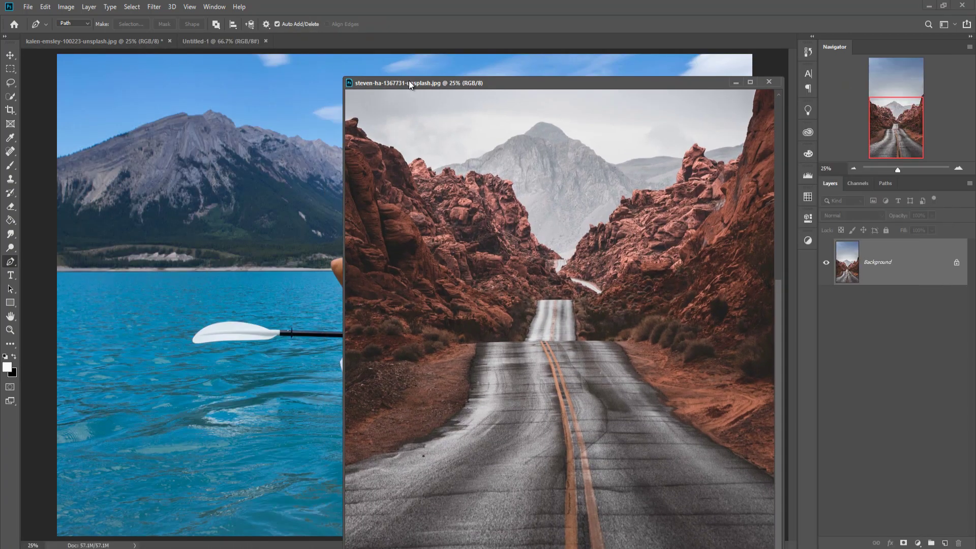
click(221, 42)
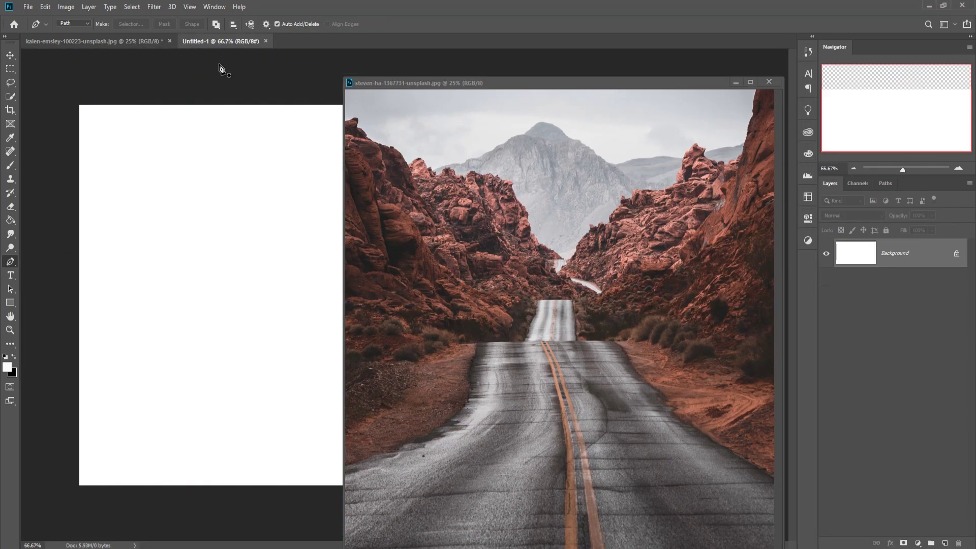
click(548, 377)
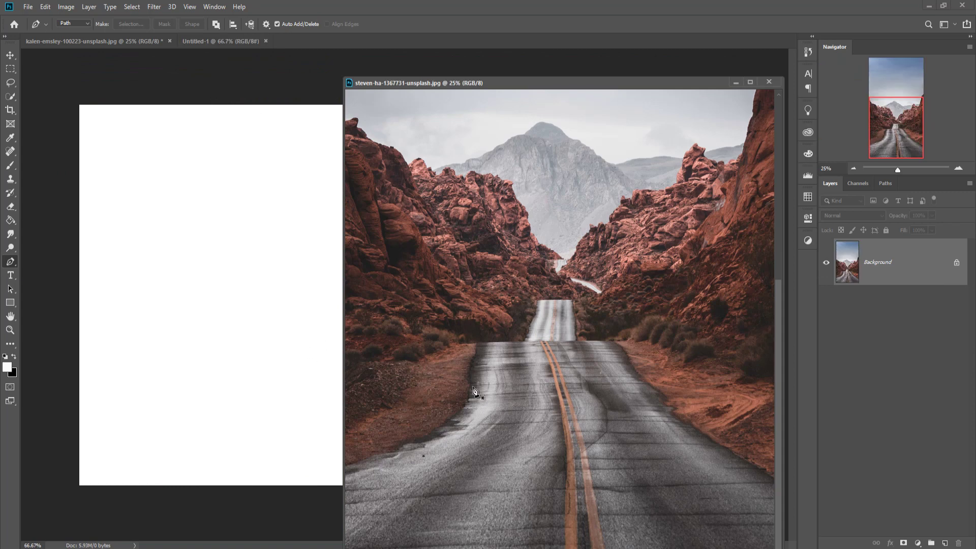
Step: Copy the desert road image into Untitled-1 as a new layer with the Move tool and minimize the photo's window
drag(473, 388, 324, 360)
key(ctrl+z)
click(10, 54)
drag(494, 404, 301, 329)
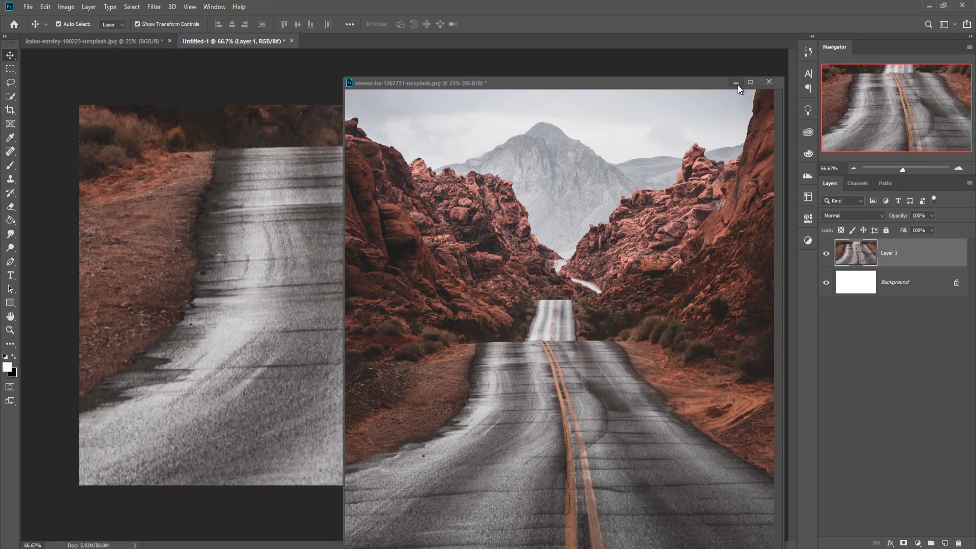
click(736, 83)
Step: Scale the road layer proportionally to about 40% and align it with the canvas's lower-right corner
key(ctrl+minus)
key(ctrl+minus)
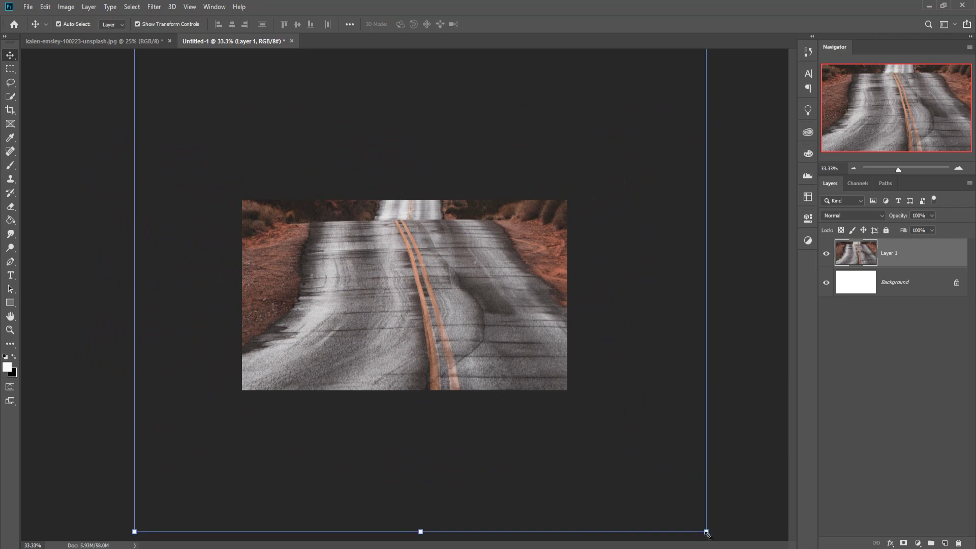
drag(707, 531, 476, 404)
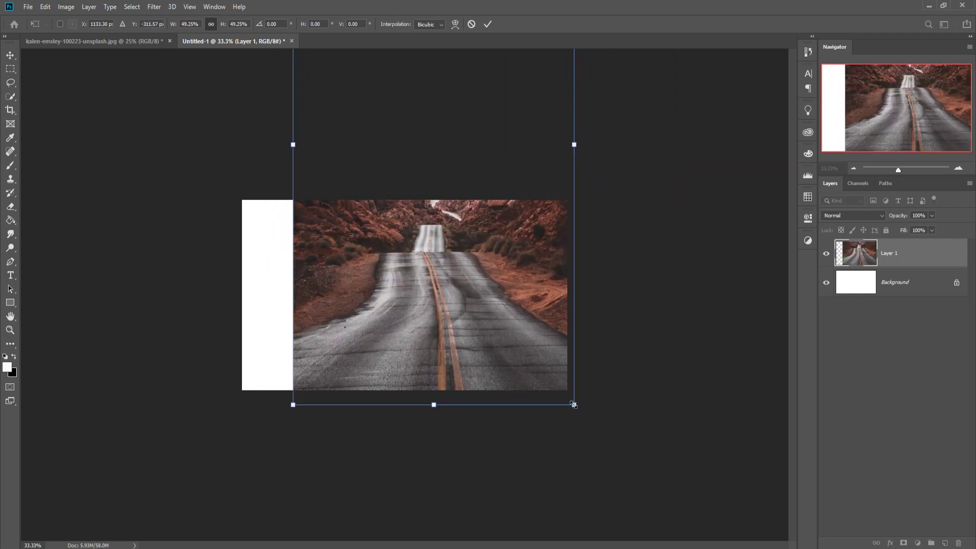
drag(574, 405, 520, 305)
drag(460, 285, 492, 360)
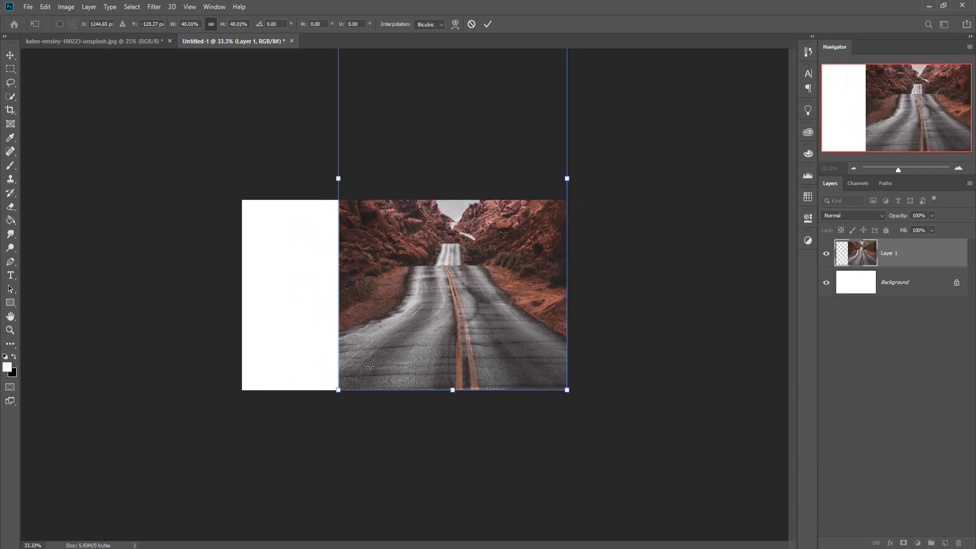
click(486, 24)
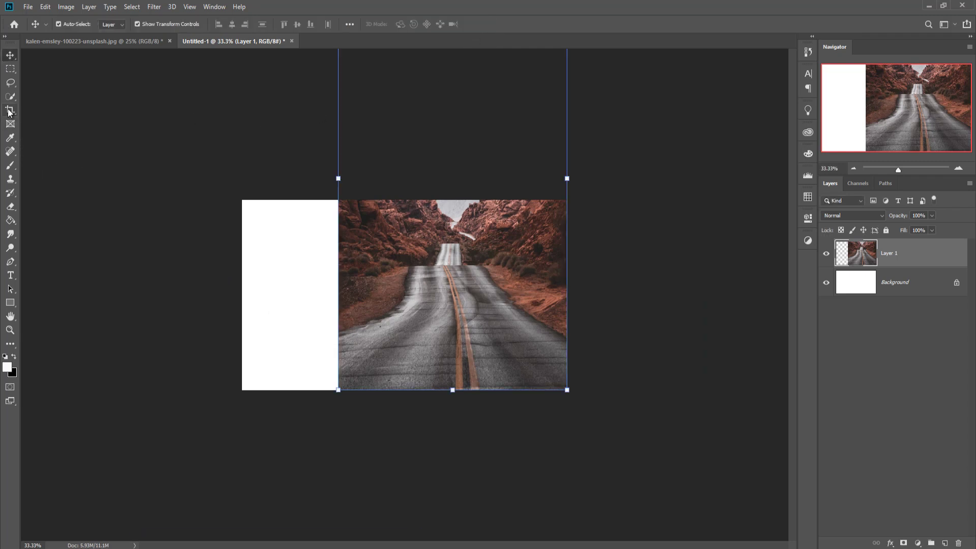
Step: Crop the empty white area off the left side of the canvas so only the road image remains
drag(11, 110, 34, 110)
drag(242, 294, 286, 325)
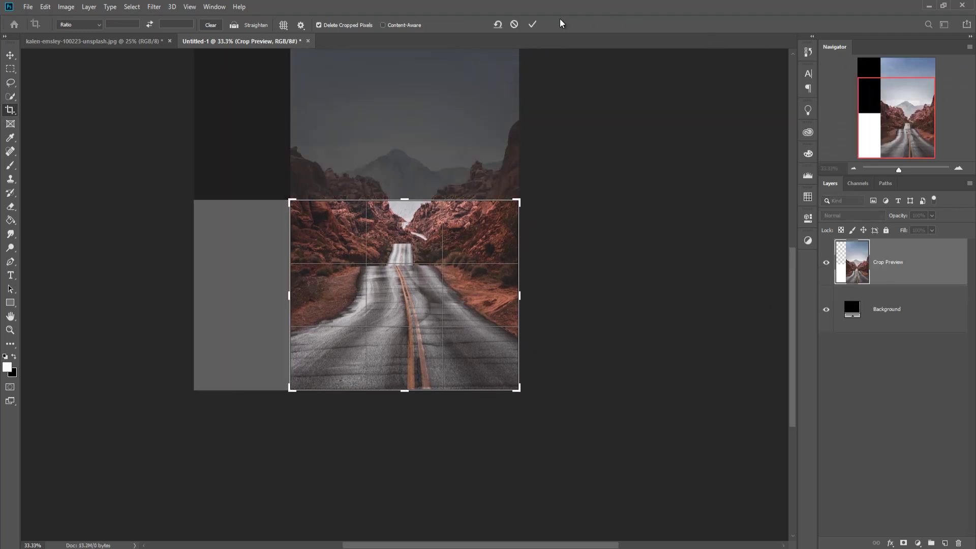
click(532, 25)
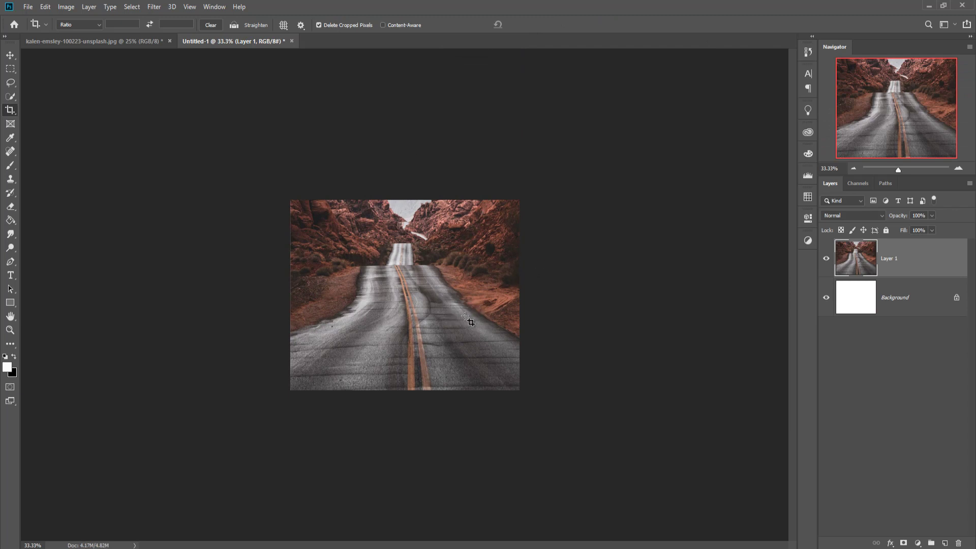
Step: Crop a thin strip off the left edge of the canvas
key(ctrl+plus)
key(ctrl+plus)
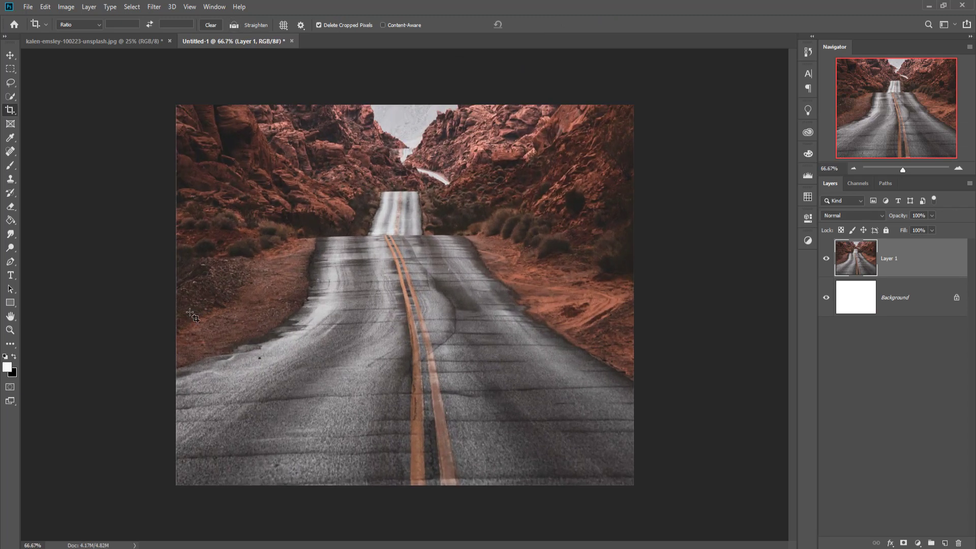
click(174, 274)
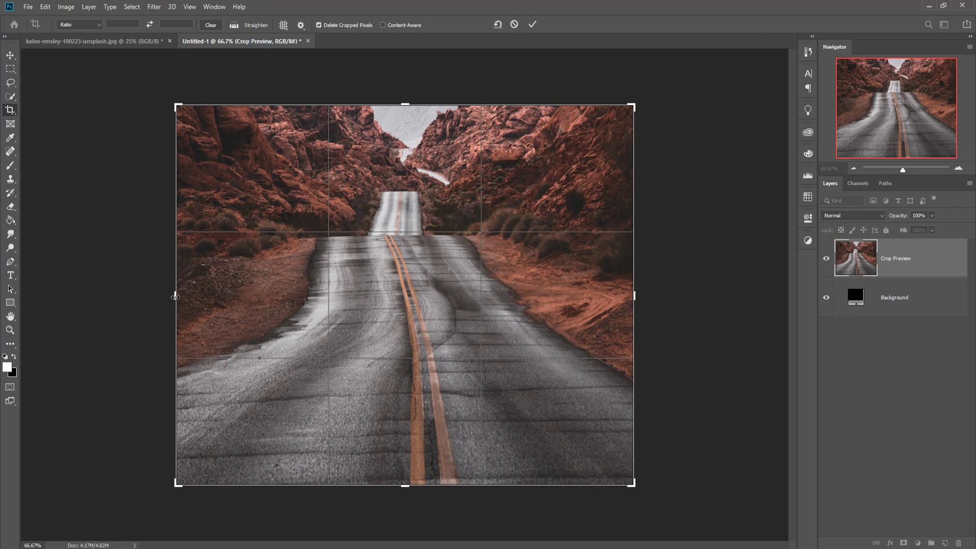
drag(174, 297, 179, 301)
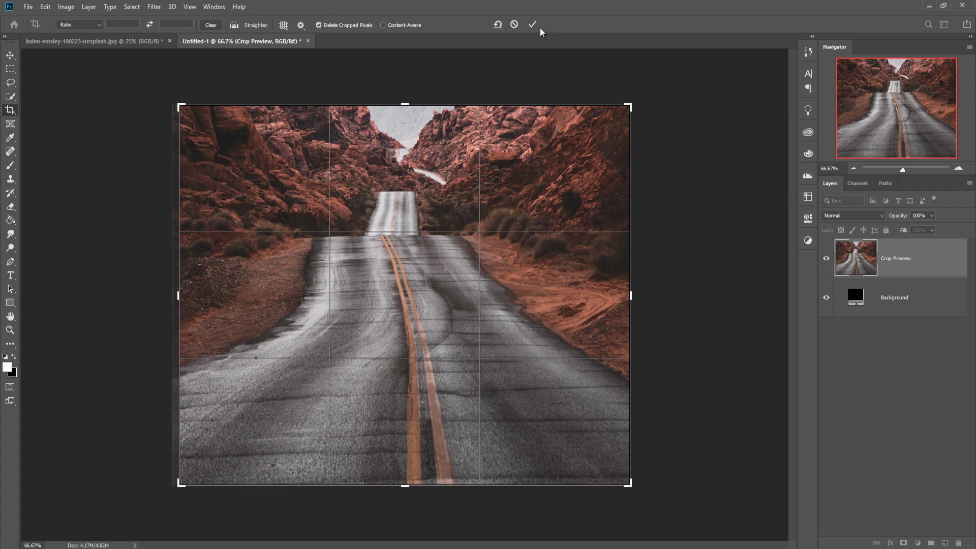
click(532, 25)
Step: Copy the cut-out woman in the kayak into Untitled-1 as a new layer above the road with the Move tool
click(10, 55)
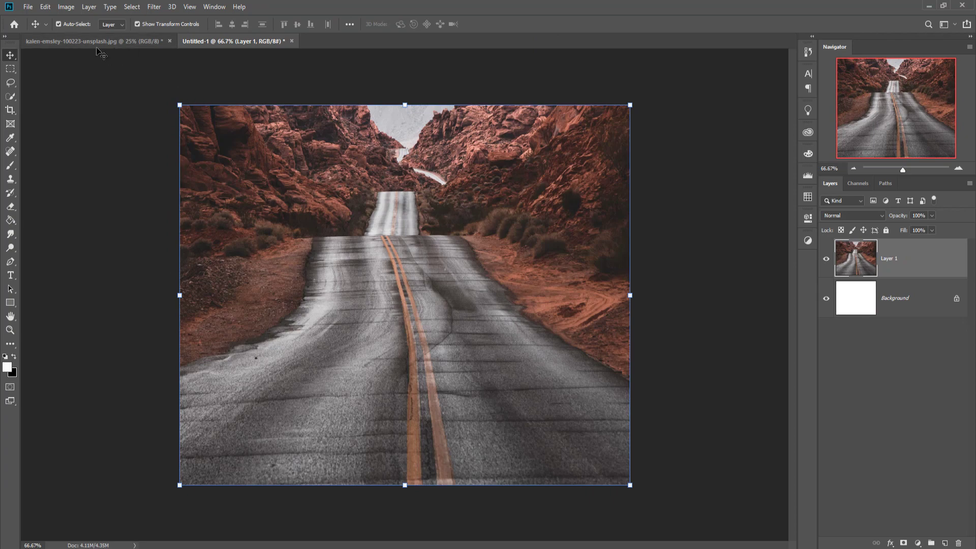
drag(93, 39, 468, 95)
drag(714, 364, 350, 321)
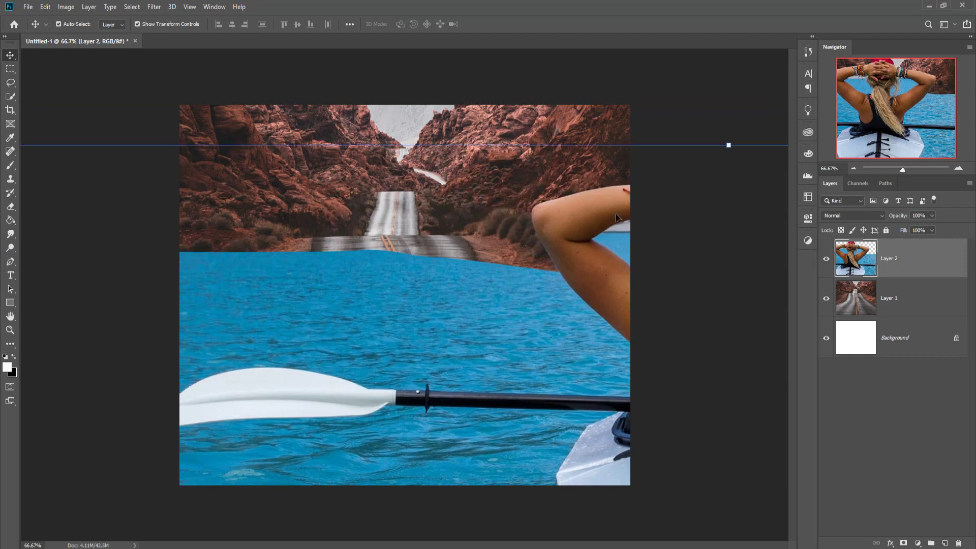
Step: Scale the kayak layer proportionally to 33.28% and place it centred along the bottom of the canvas so the water covers the road
drag(363, 233, 520, 176)
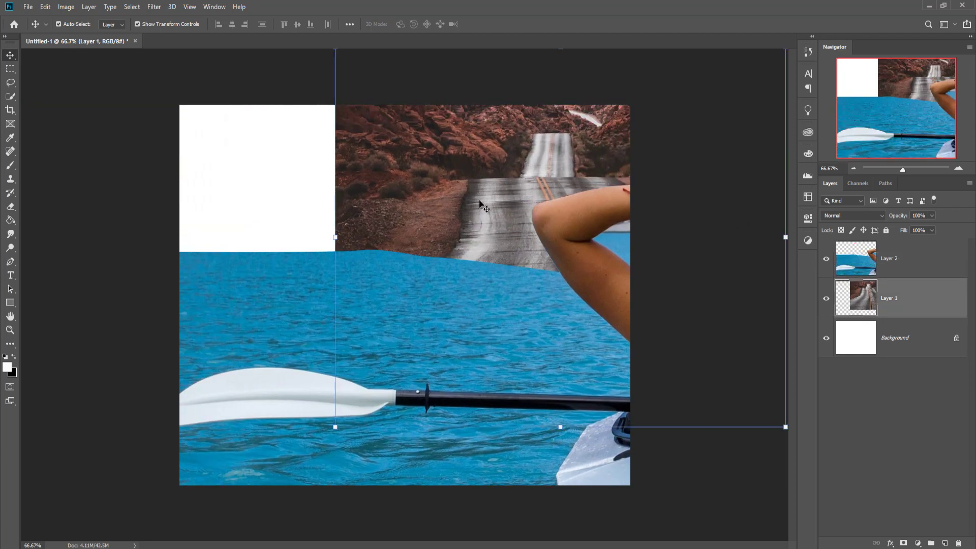
key(ctrl+z)
drag(342, 297, 426, 244)
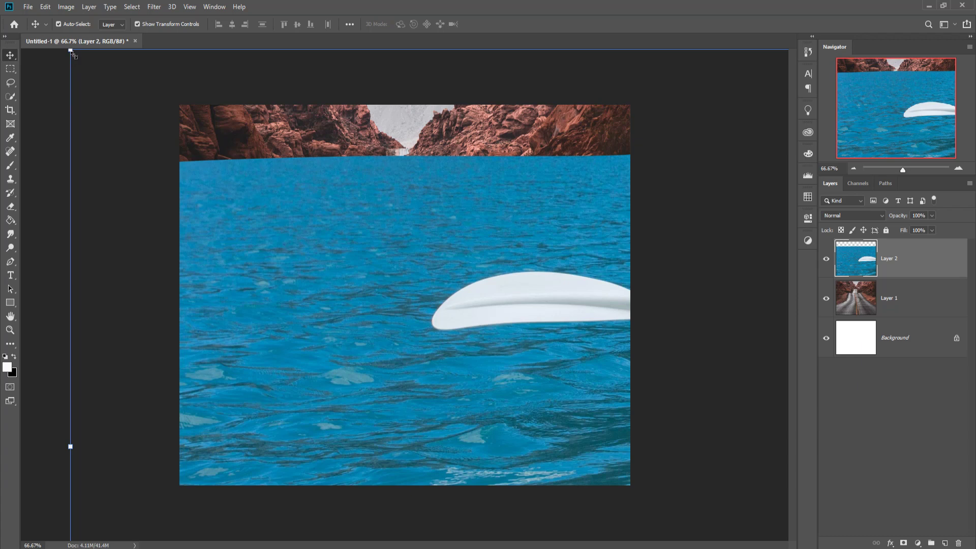
drag(72, 54, 659, 303)
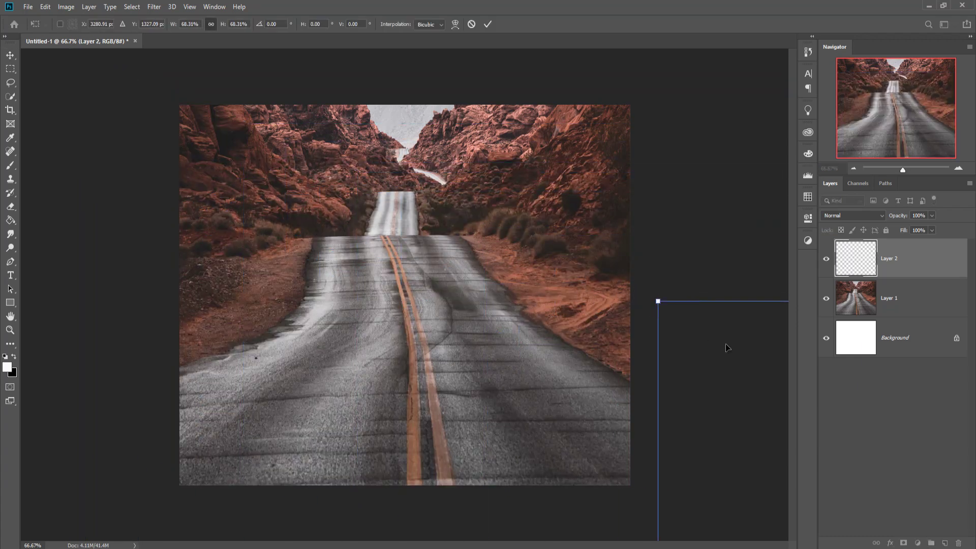
drag(727, 348, 237, 174)
drag(168, 127, 690, 349)
drag(730, 403, 305, 173)
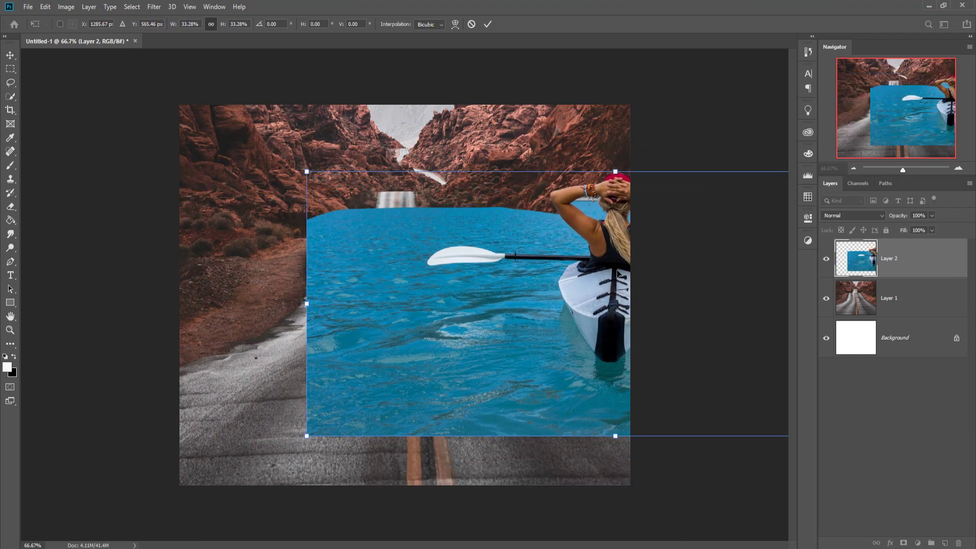
drag(617, 274, 401, 355)
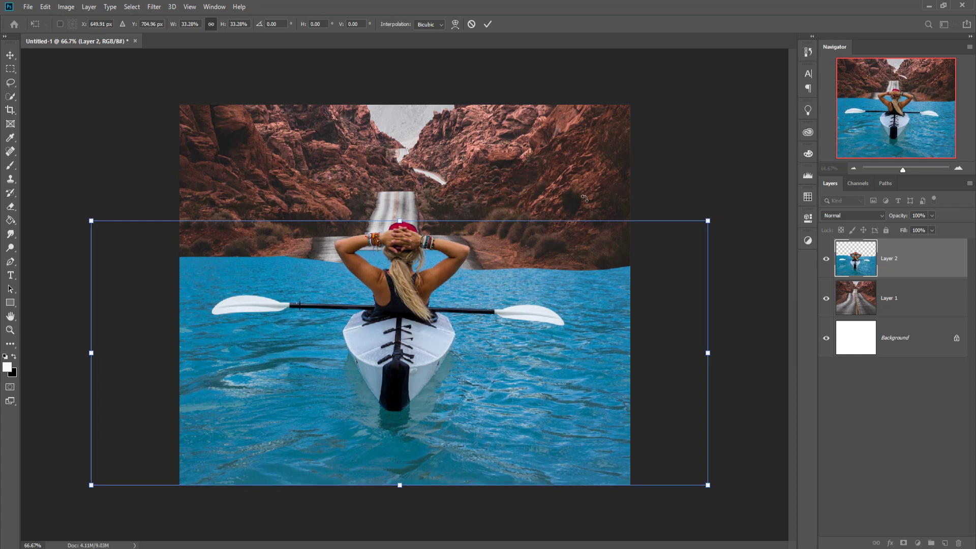
click(487, 24)
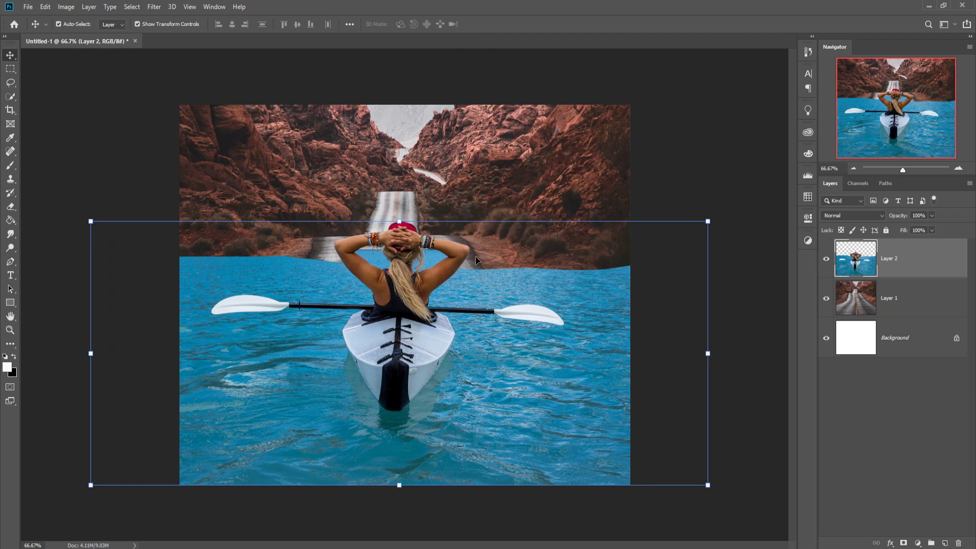
Step: Nudge the kayak layer slightly left and lower its opacity to 59% to fine-tune its placement over the road
drag(417, 346, 412, 347)
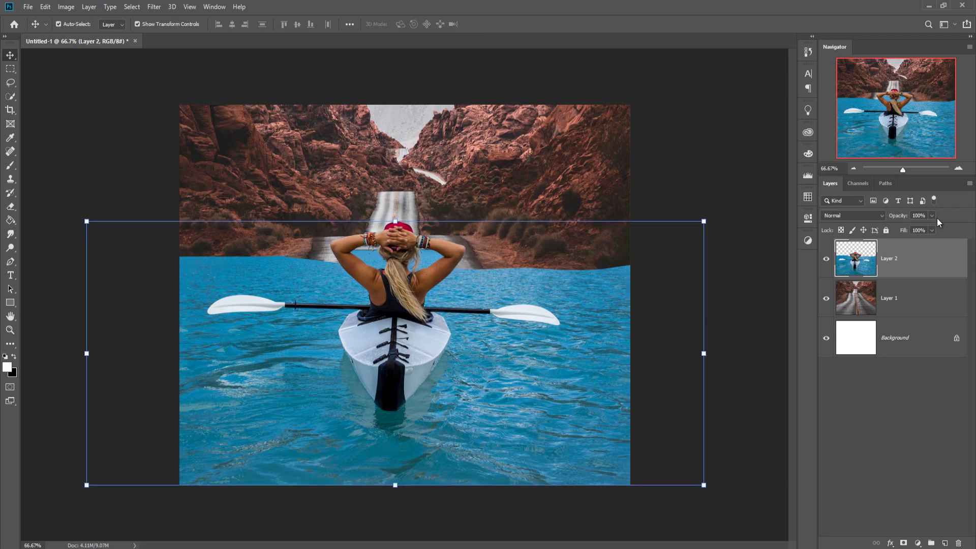
drag(931, 227, 912, 230)
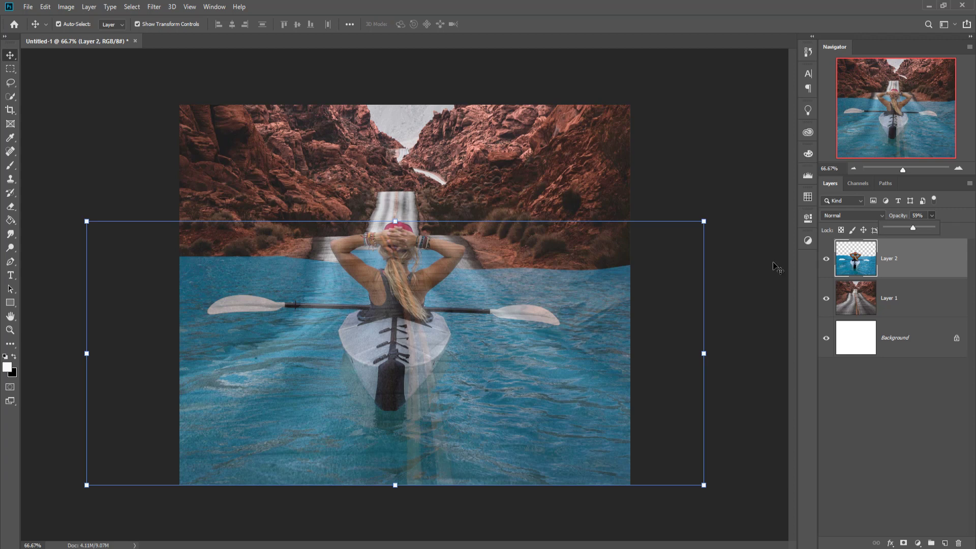
click(704, 220)
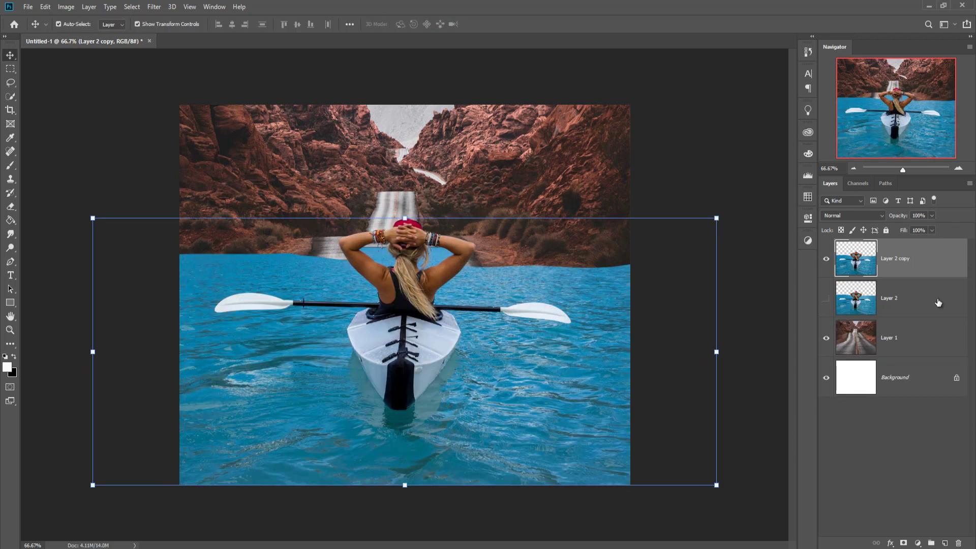
Step: Add a Selective Color adjustment clipped to Layer 2 copy, setting Cyans to Cyan -44, Magenta +32, Yellow +75 and slightly more Black
click(917, 543)
click(920, 537)
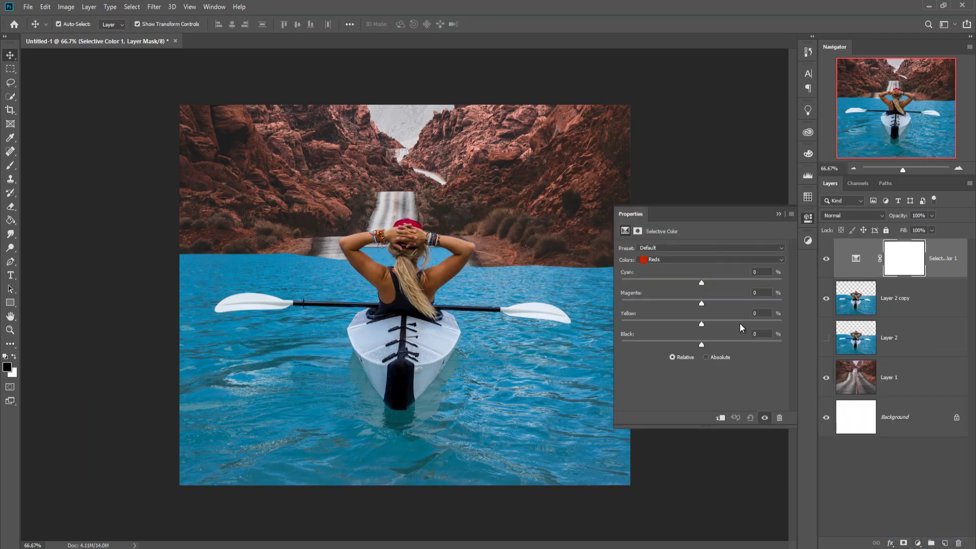
click(706, 260)
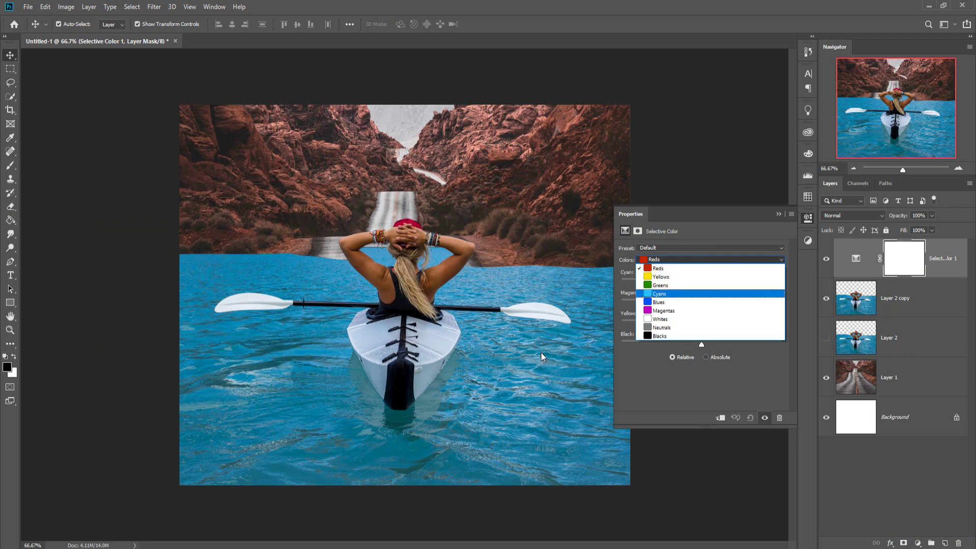
click(670, 294)
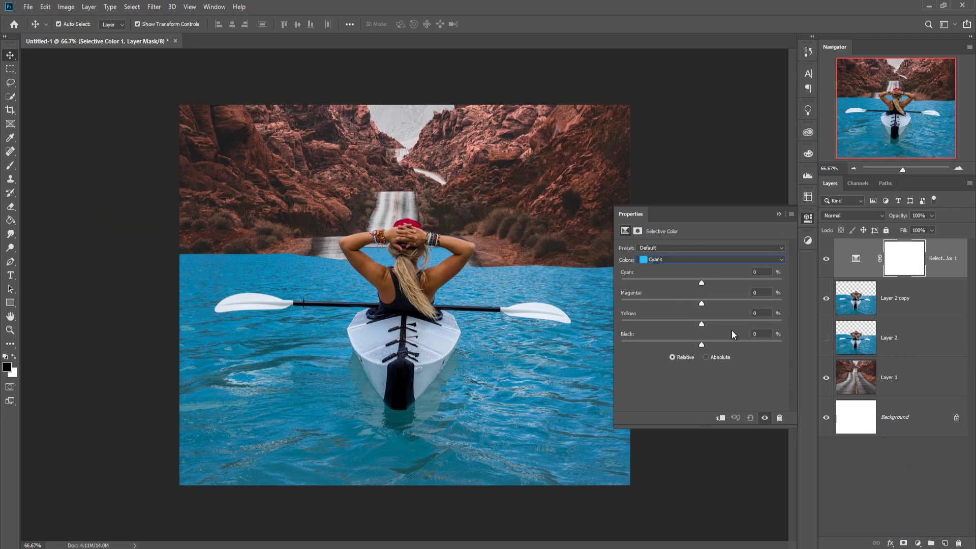
drag(701, 283, 761, 324)
click(720, 417)
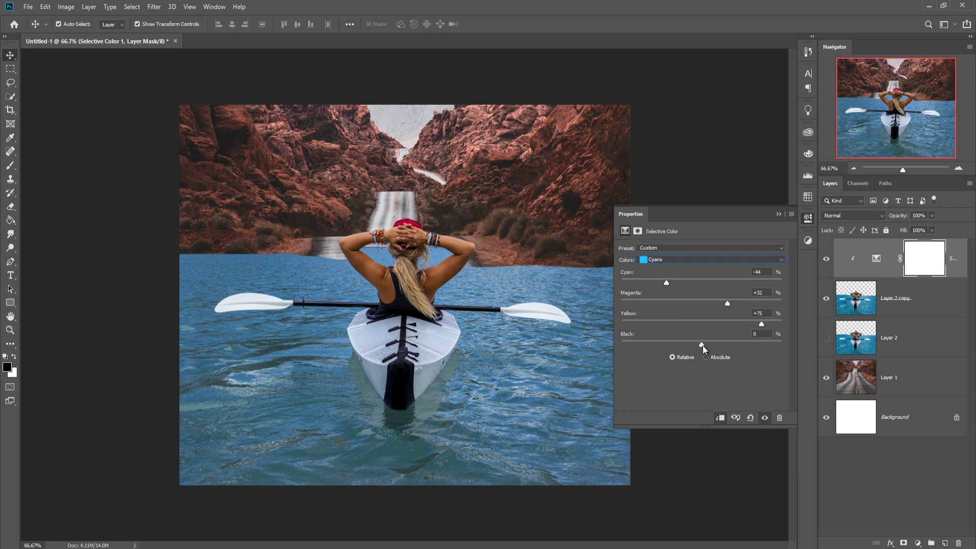
drag(703, 345, 711, 365)
click(777, 215)
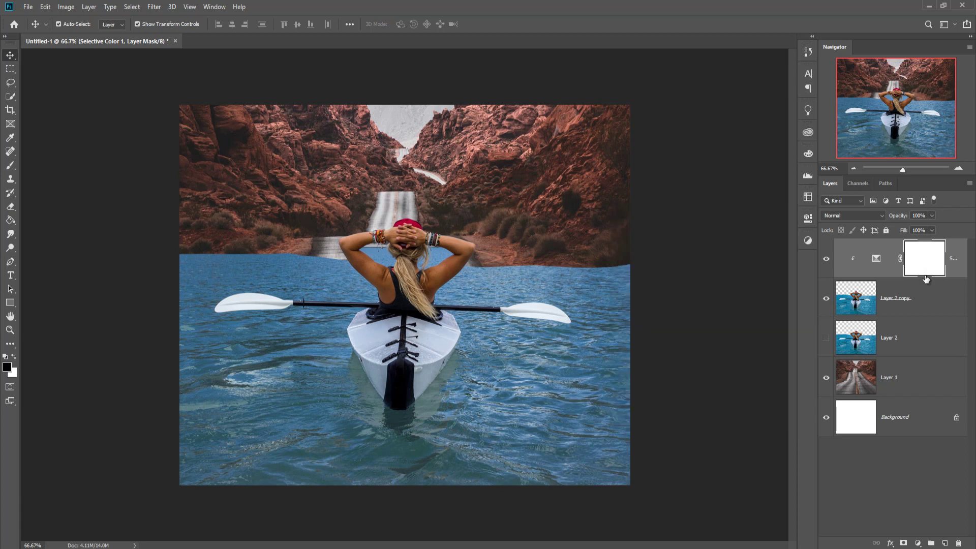
Step: Add a layer mask to Layer 2 copy and set up a larger soft brush at 24% opacity
click(904, 305)
click(904, 542)
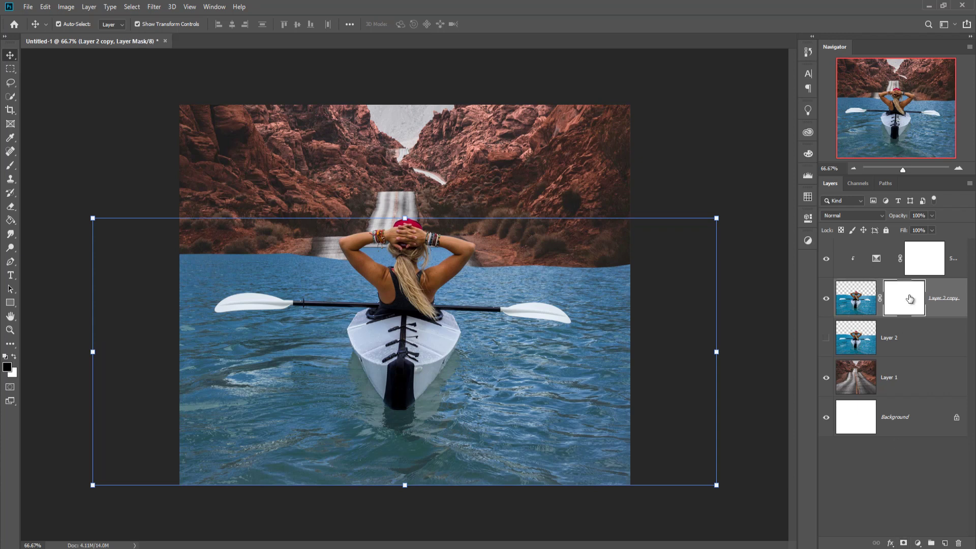
click(11, 165)
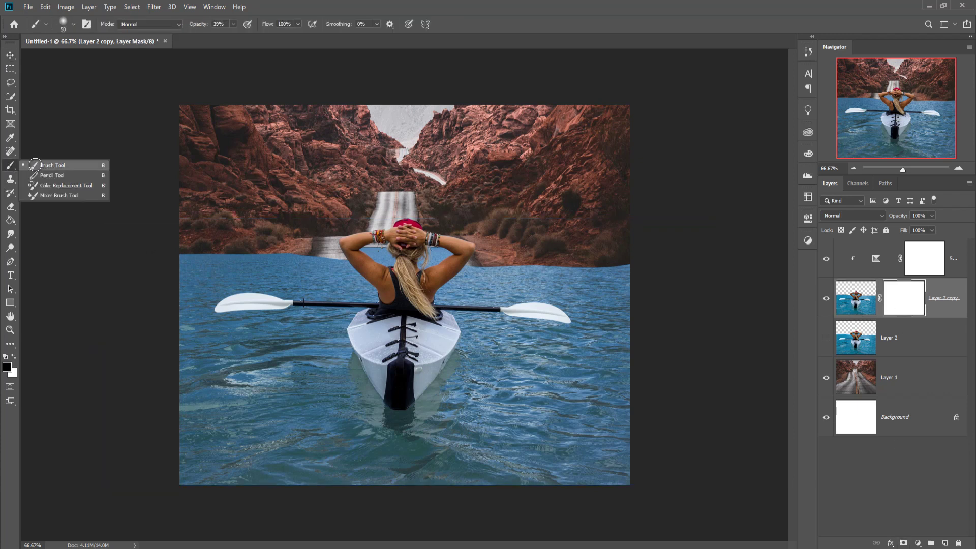
click(45, 165)
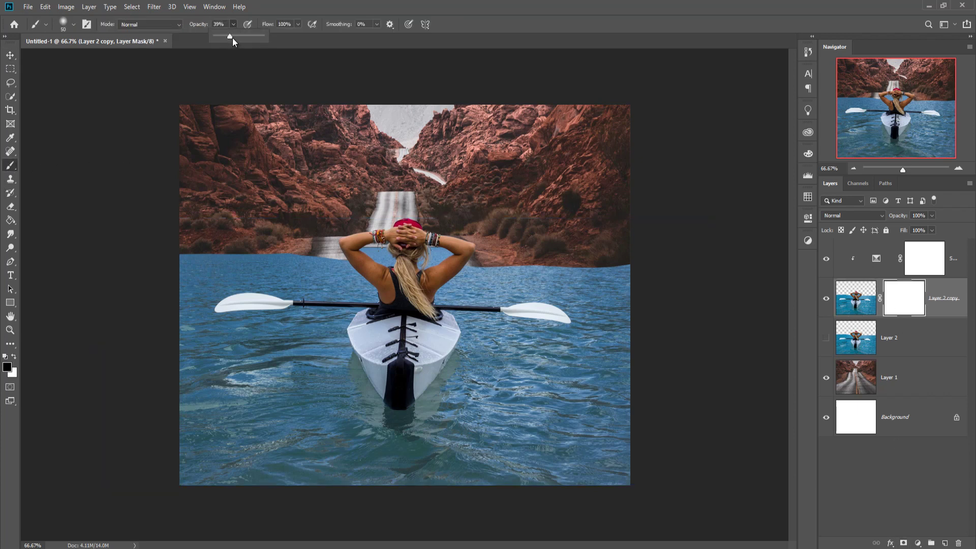
mouse_move(233, 38)
mouse_down()
mouse_move(258, 40)
mouse_move(227, 42)
mouse_up()
key(bracketright)
key(bracketright)
key(bracketright)
key(bracketright)
key(bracketright)
key(bracketright)
key(bracketright)
key(bracketright)
key(bracketright)
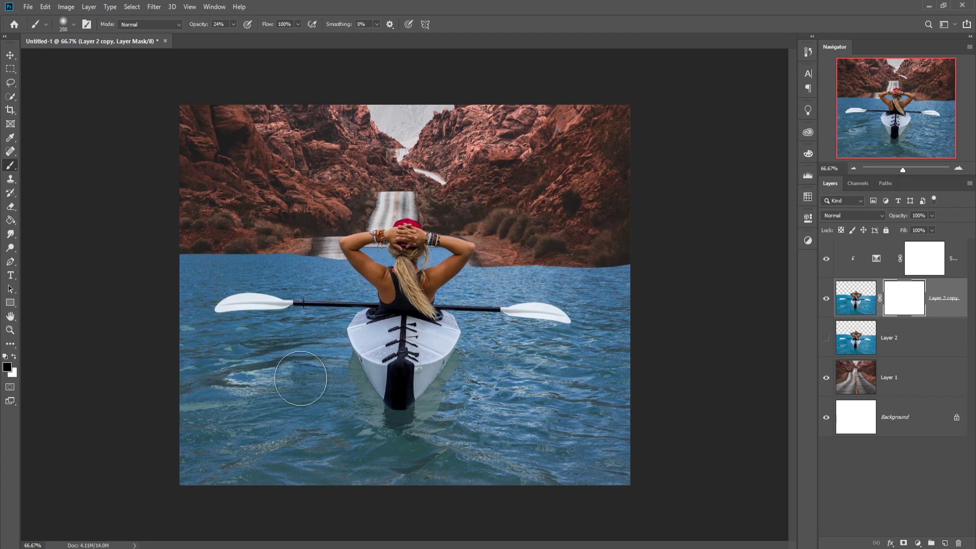
key(bracketleft)
key(bracketleft)
Step: Trace a closed Pen tool path around the woman, kayak and both paddle blades, curving it along the hull edges
click(10, 55)
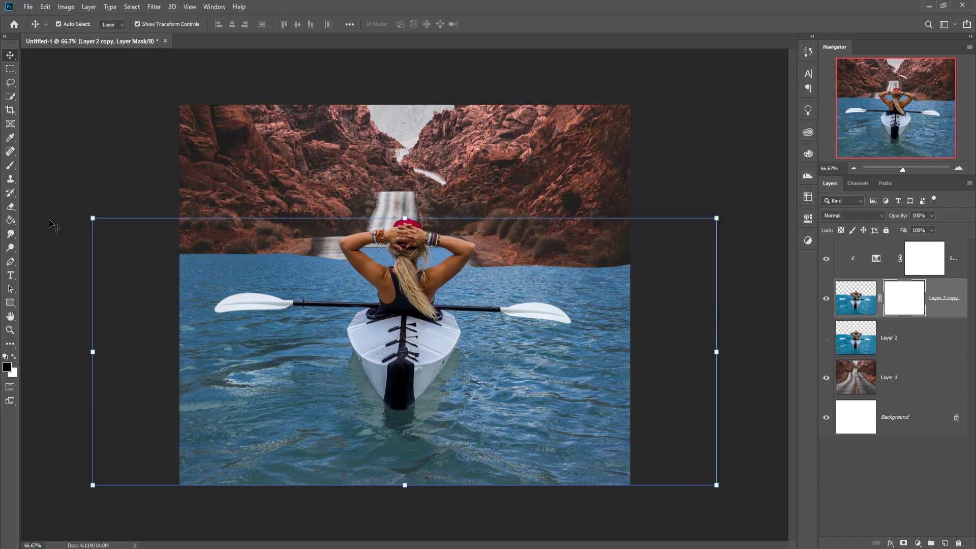
drag(11, 261, 44, 260)
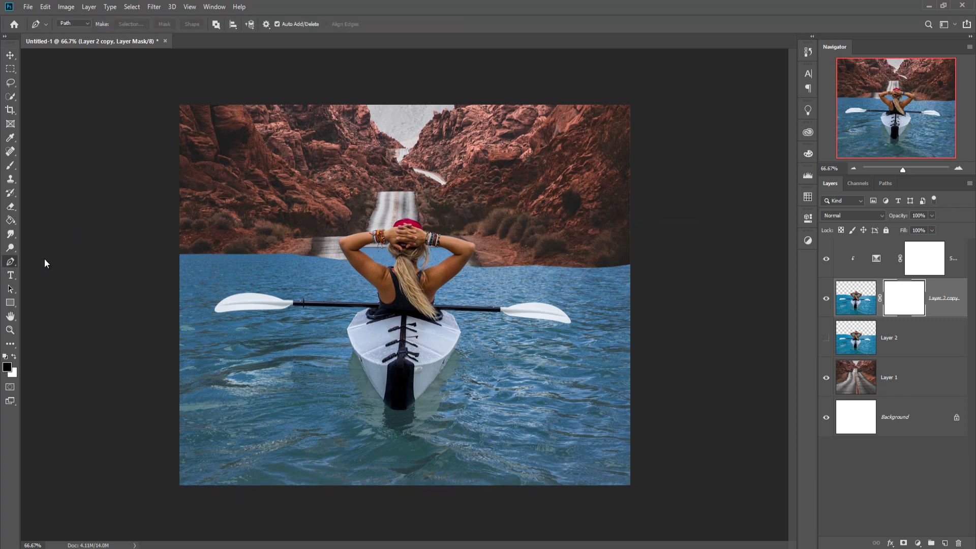
scroll(397, 404, up, 5)
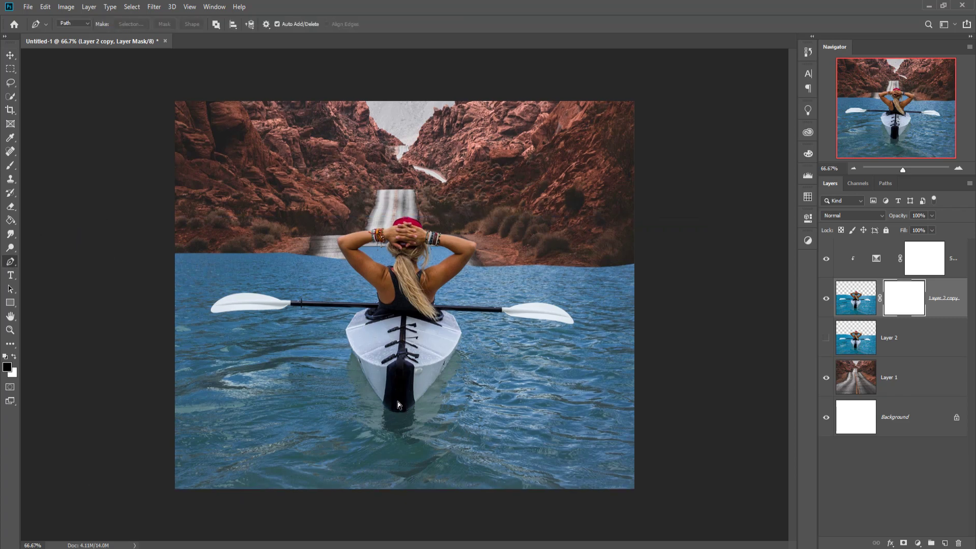
scroll(465, 288, down, 4)
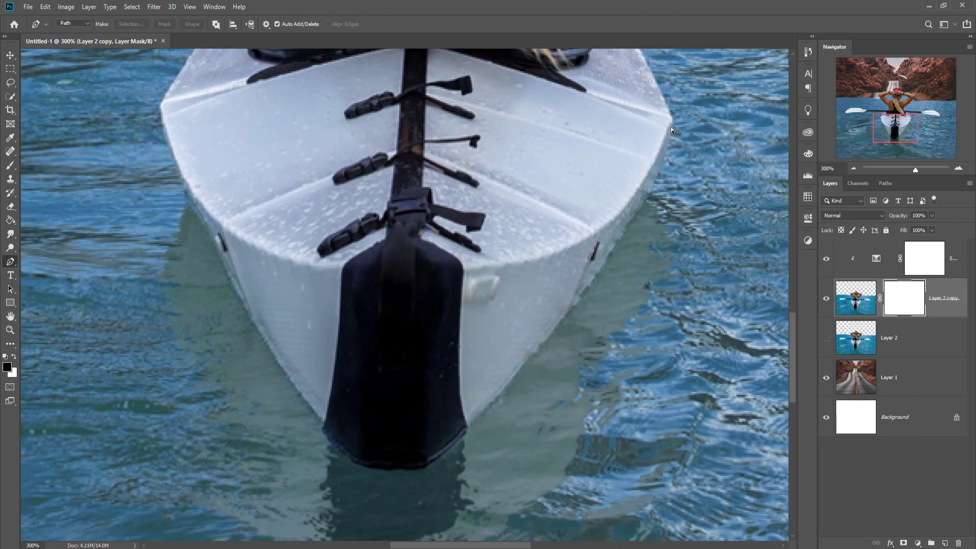
scroll(670, 126, up, 1)
drag(678, 148, 381, 240)
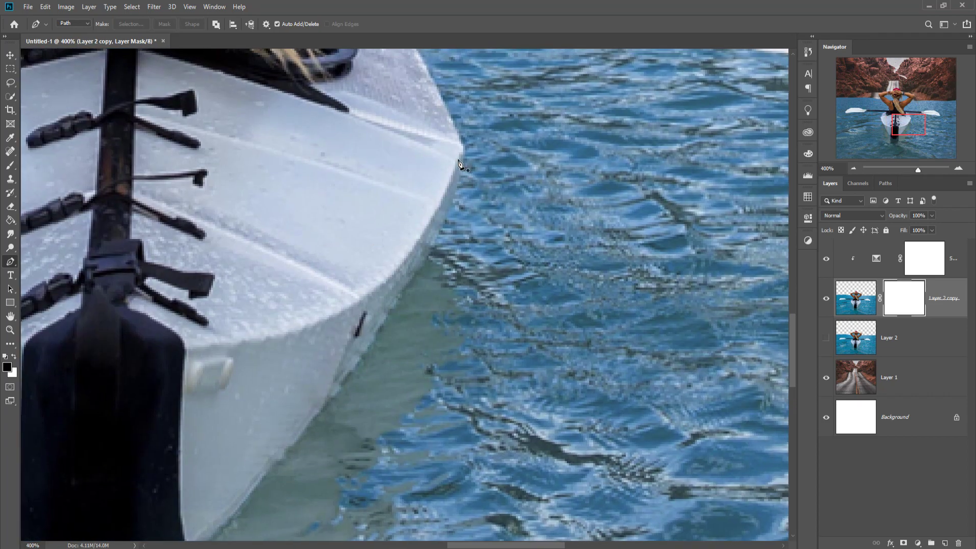
click(463, 150)
click(237, 508)
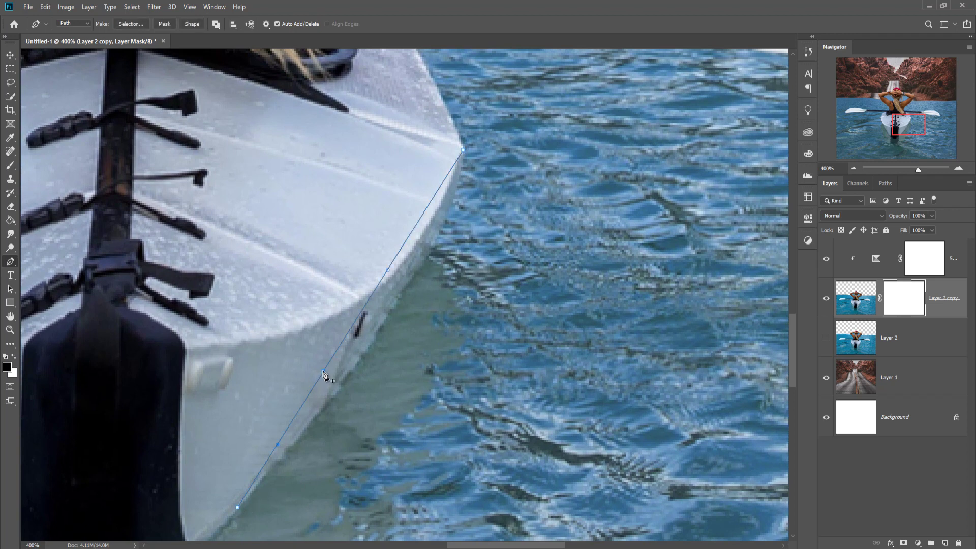
drag(324, 371, 357, 363)
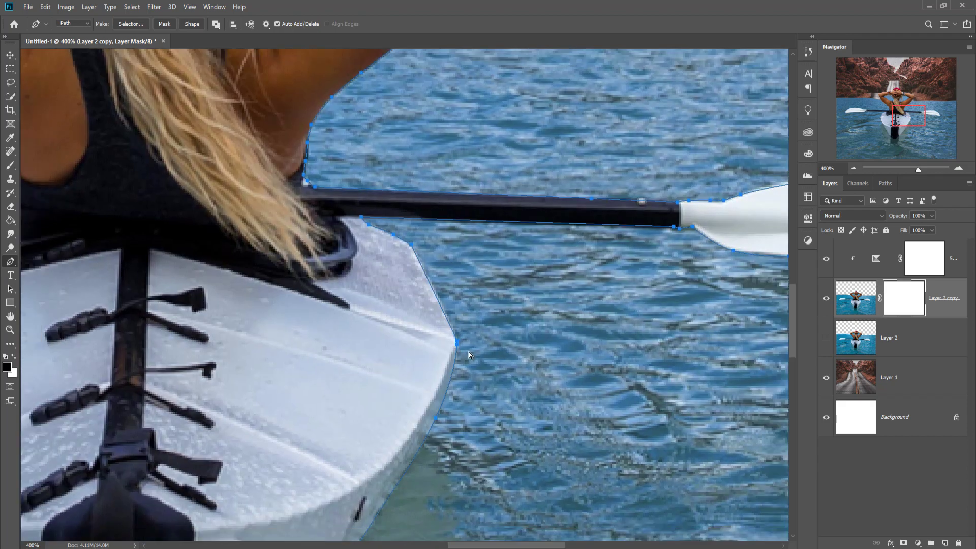
Step: Convert the path into a new anti-aliased selection with a feather radius of 0 pixels
key(ctrl+0)
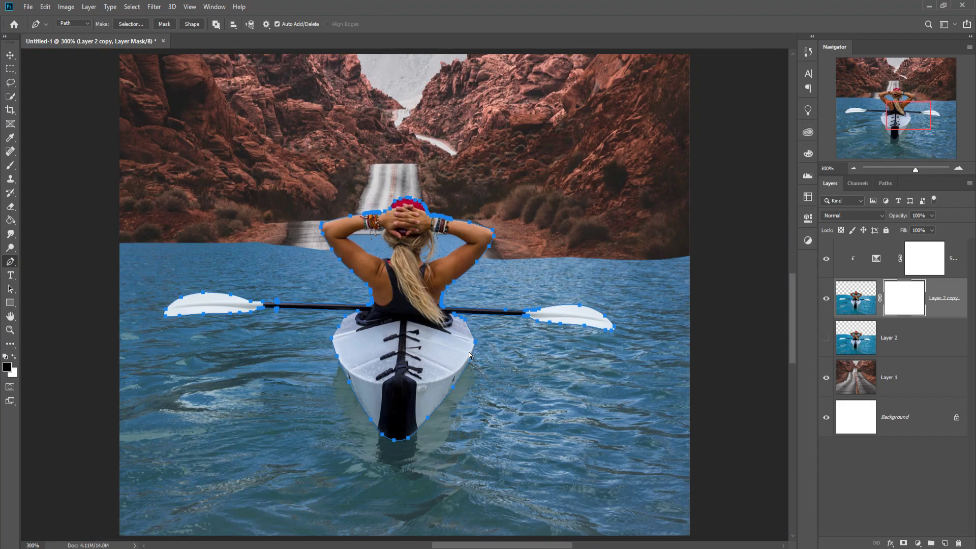
right_click(407, 258)
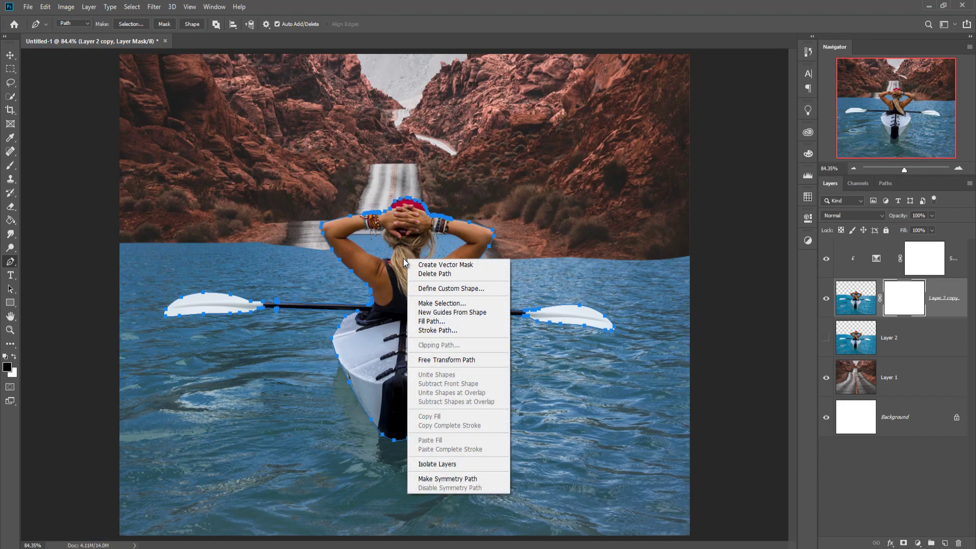
click(461, 305)
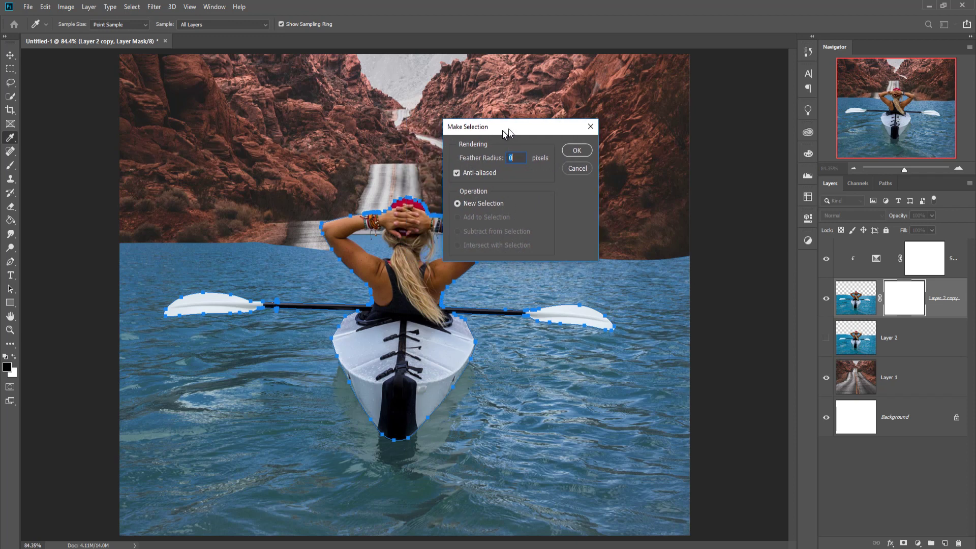
drag(502, 130, 500, 143)
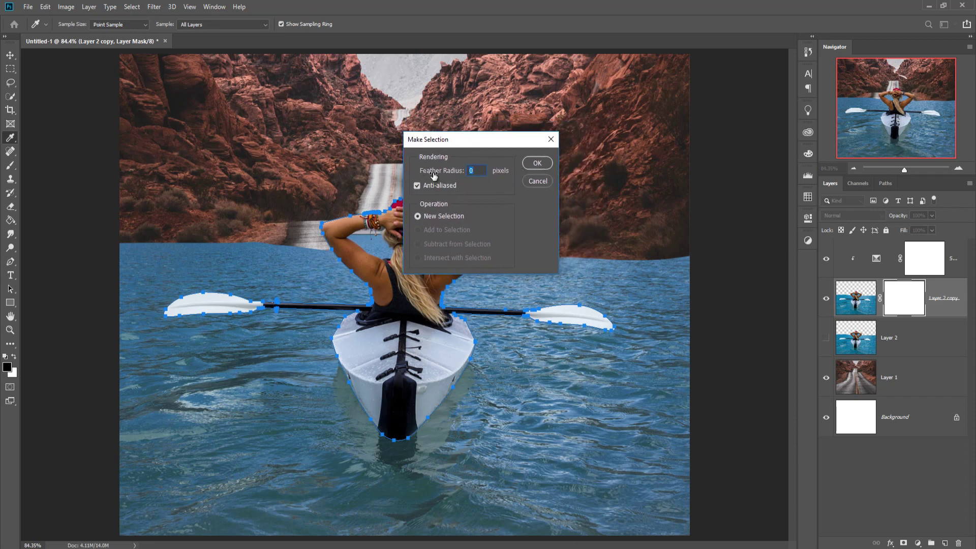
click(536, 163)
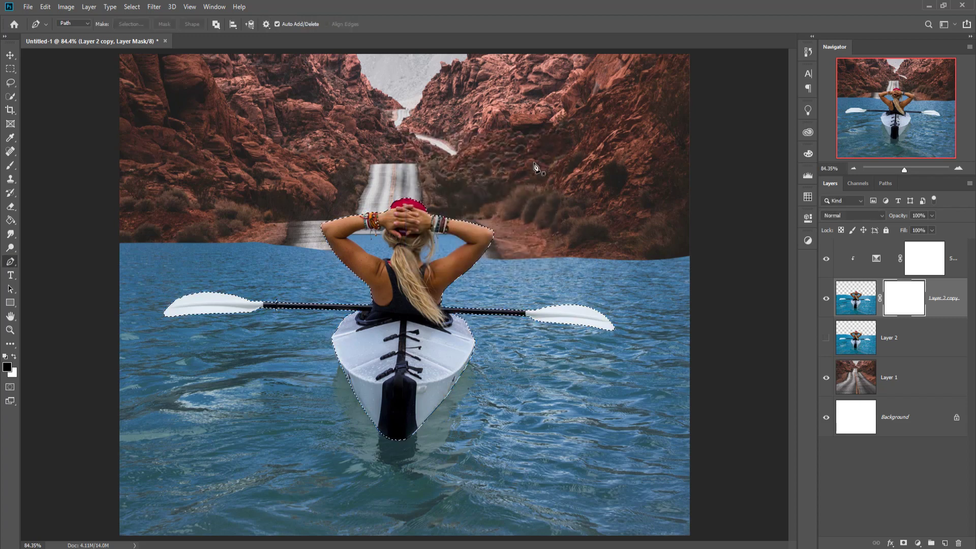
Step: Copy the selected woman and kayak from Layer 2 copy to a new layer and move it above the Selective Color adjustment
click(45, 7)
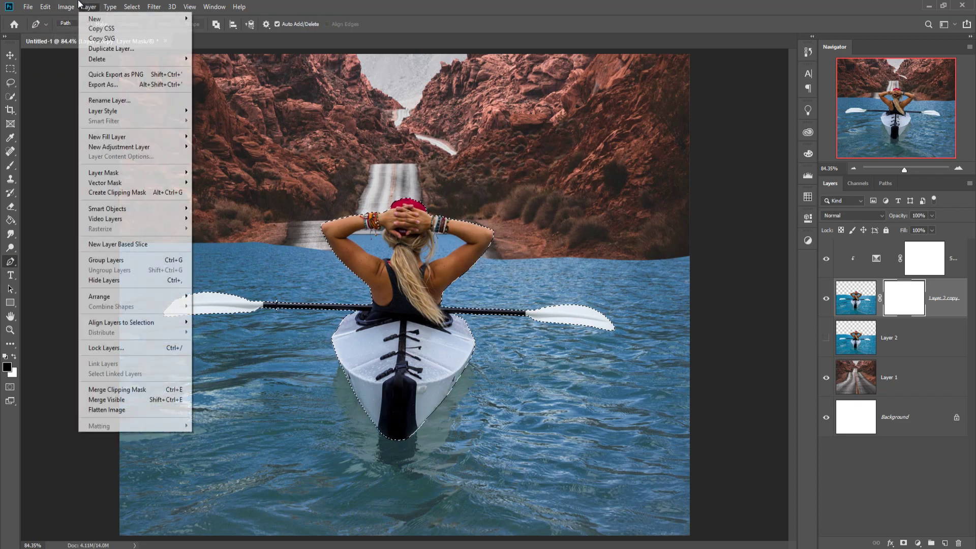
click(465, 6)
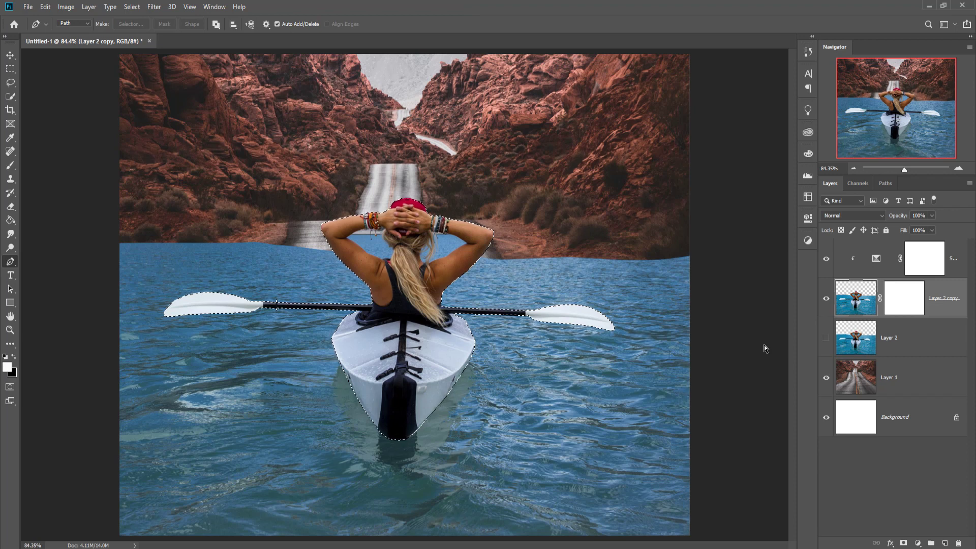
key(ctrl+j)
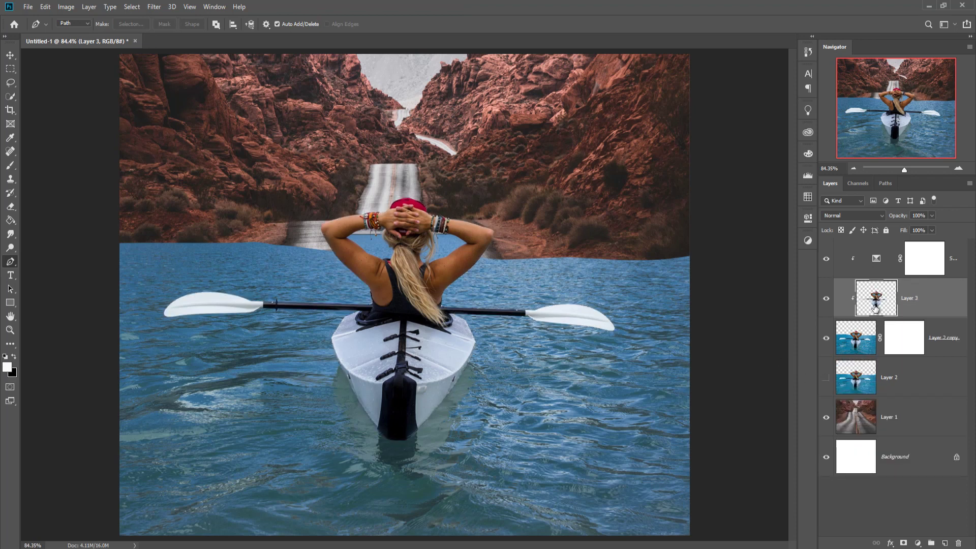
click(826, 339)
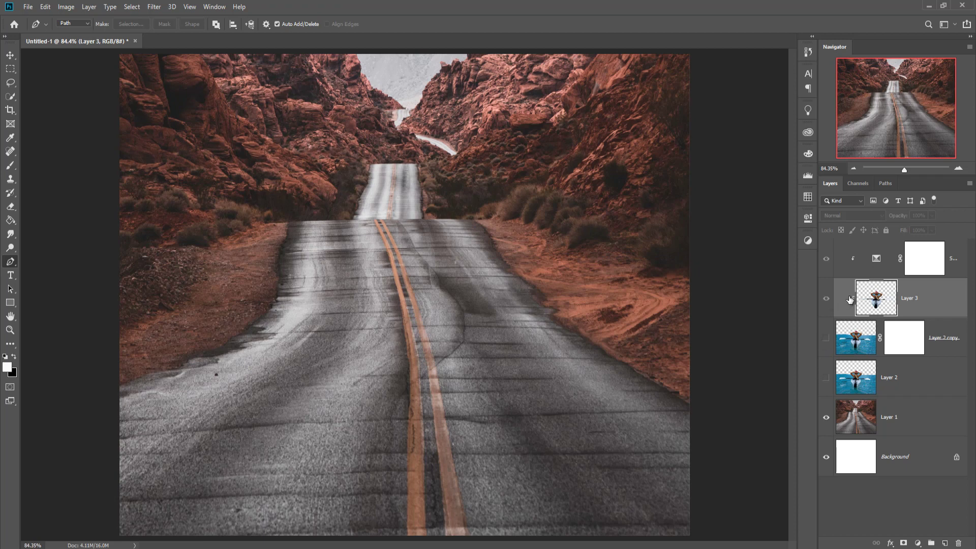
drag(932, 282, 922, 266)
right_click(925, 261)
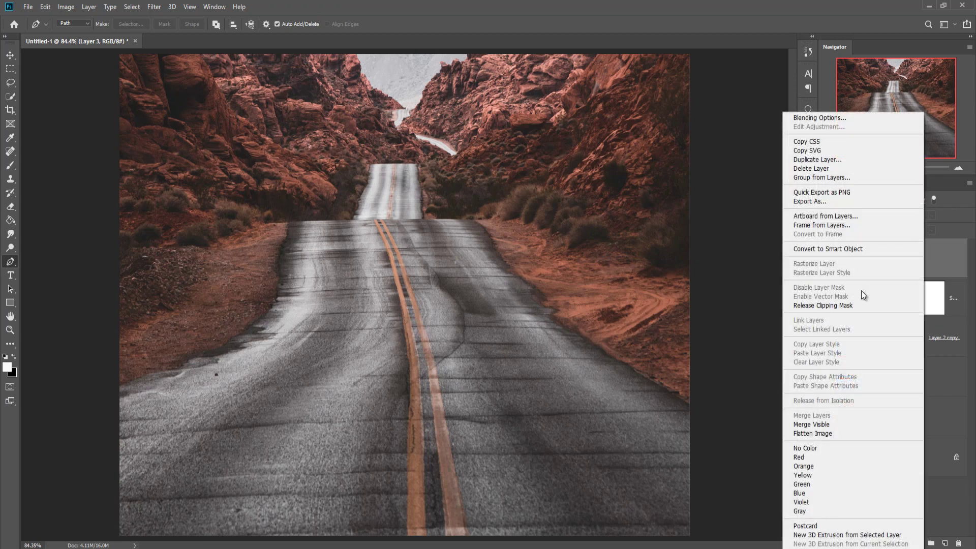
click(830, 249)
right_click(927, 264)
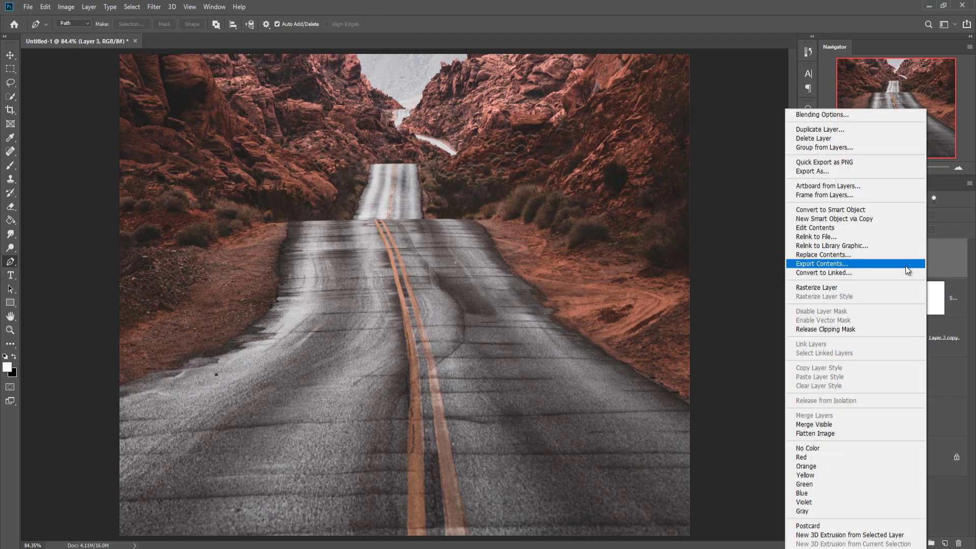
click(945, 257)
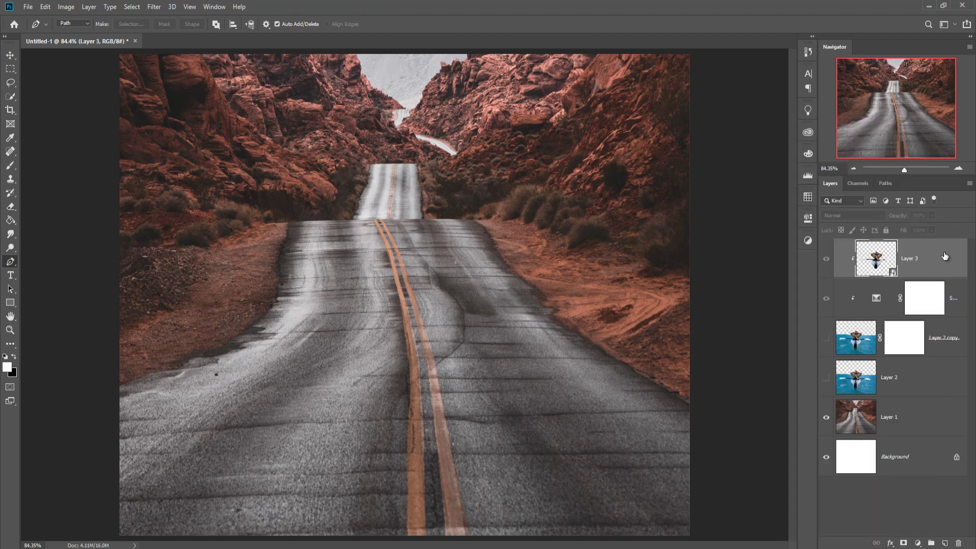
Step: Release Layer 3 from its clipping mask and make Layer 2 copy visible again
right_click(943, 259)
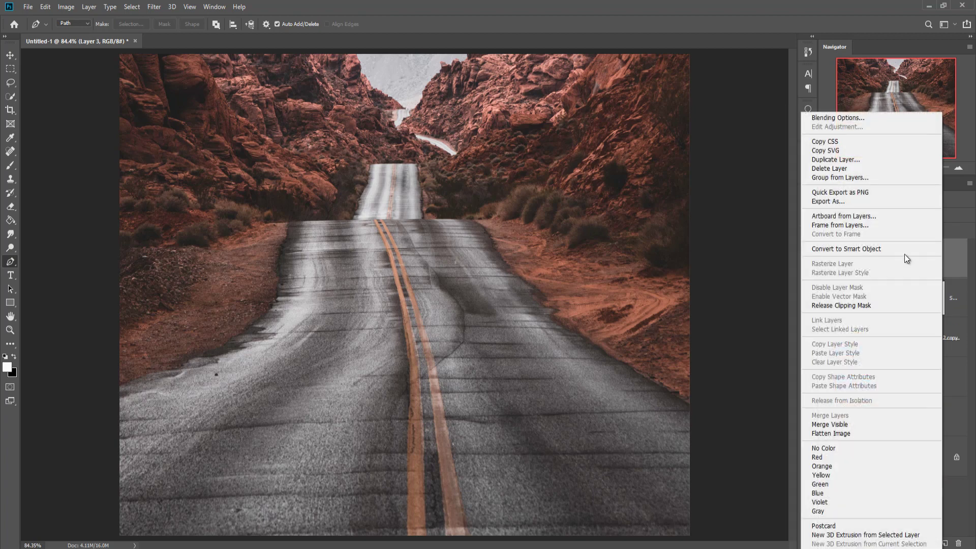
click(855, 306)
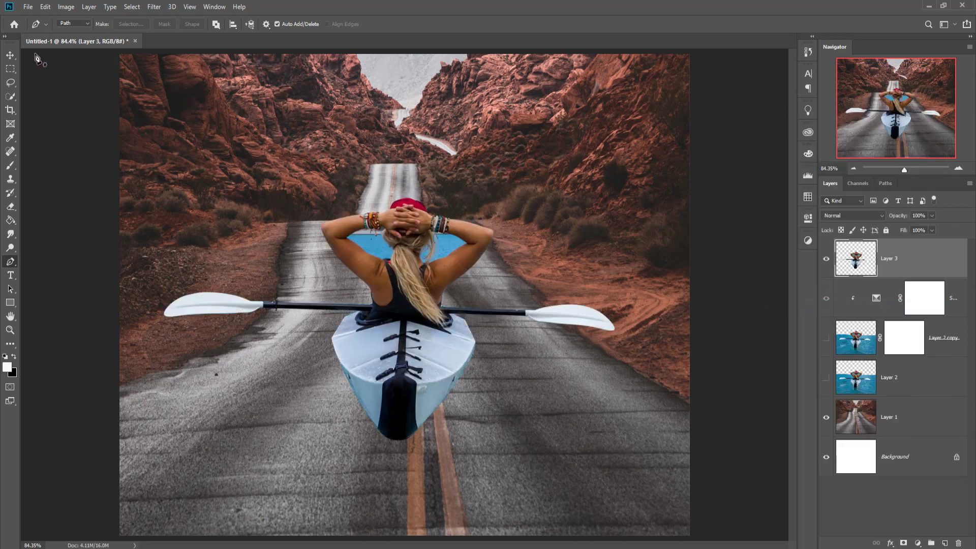
click(825, 338)
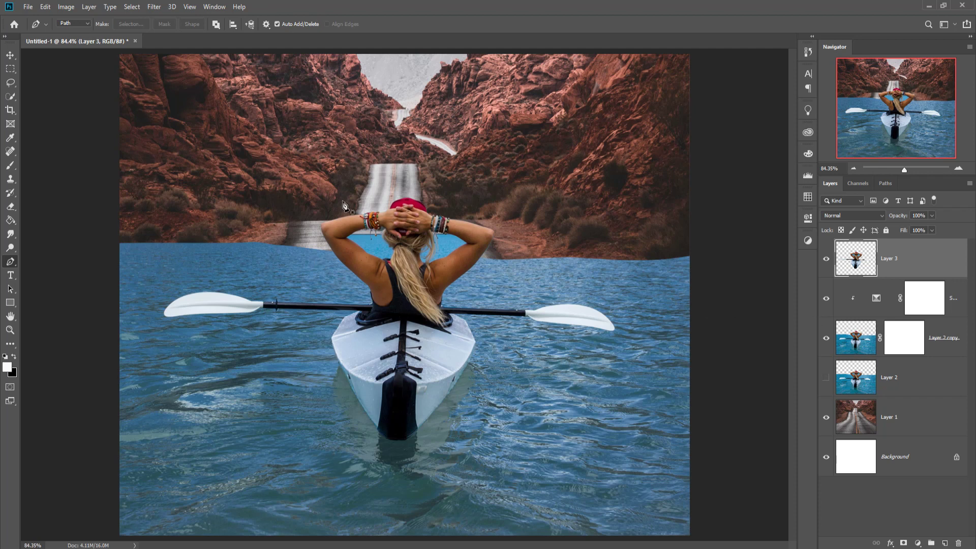
Step: Hide Layer 3, trace a closed Pen path around the water gap between the woman's left arm and hair, and convert it into a selection
click(825, 261)
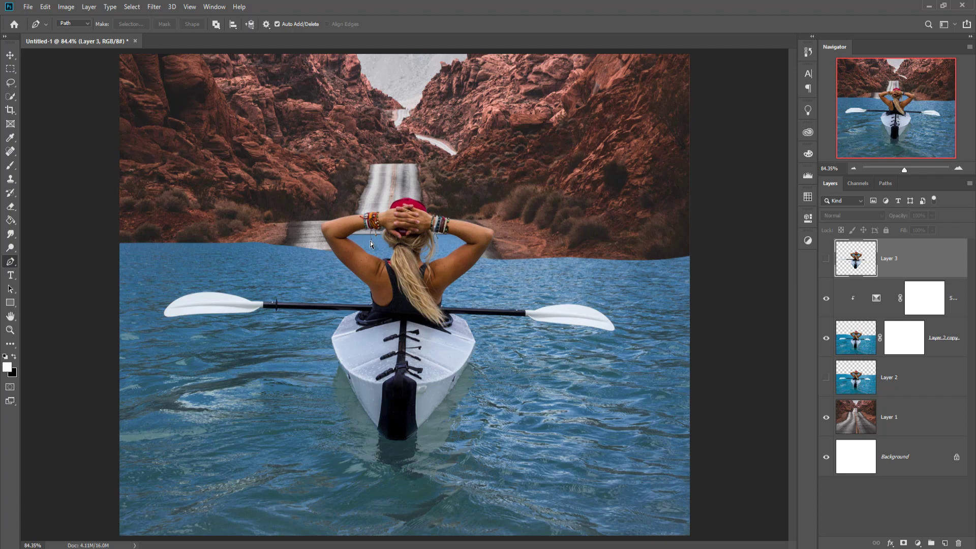
scroll(370, 243, up, 5)
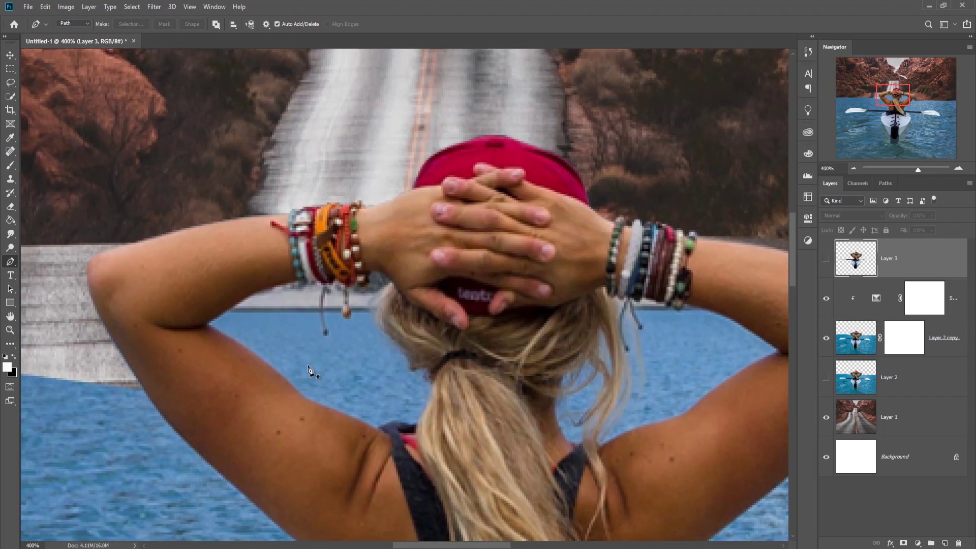
drag(236, 308, 209, 326)
drag(252, 355, 315, 406)
mouse_move(365, 429)
mouse_down()
mouse_move(414, 428)
mouse_move(432, 393)
mouse_move(429, 369)
mouse_move(412, 369)
mouse_move(370, 319)
mouse_move(391, 280)
mouse_move(366, 273)
mouse_move(350, 287)
mouse_move(350, 316)
mouse_move(340, 287)
mouse_move(329, 287)
mouse_move(327, 336)
mouse_move(320, 286)
mouse_move(236, 309)
mouse_up()
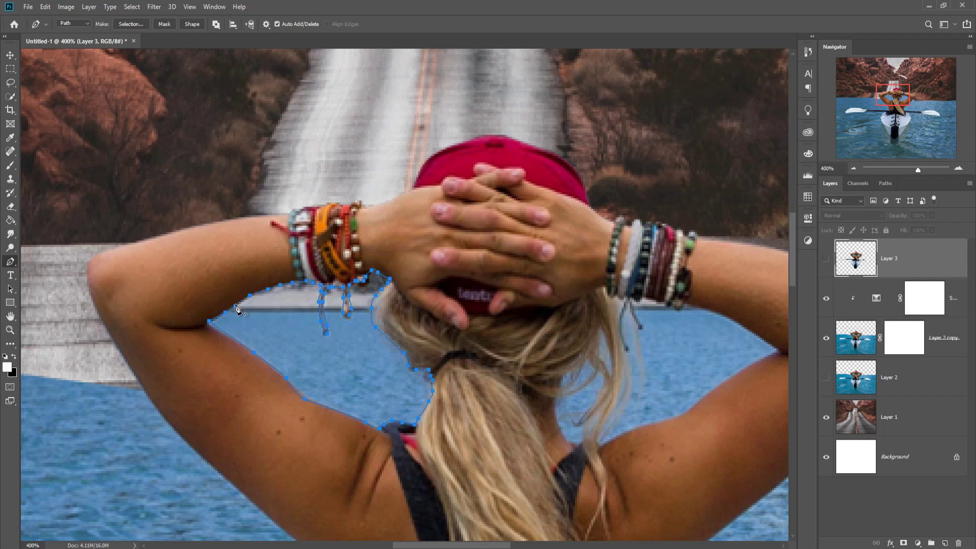
right_click(334, 336)
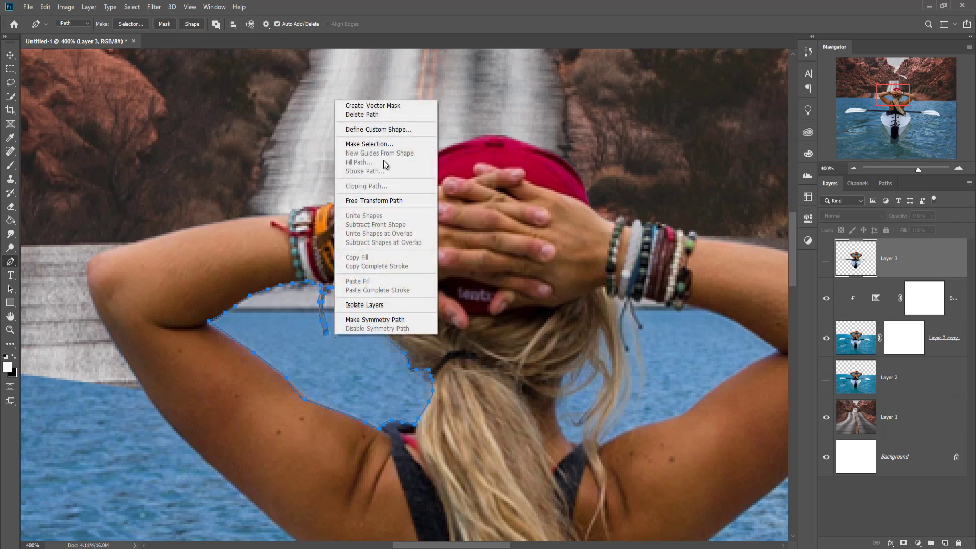
click(385, 142)
click(537, 162)
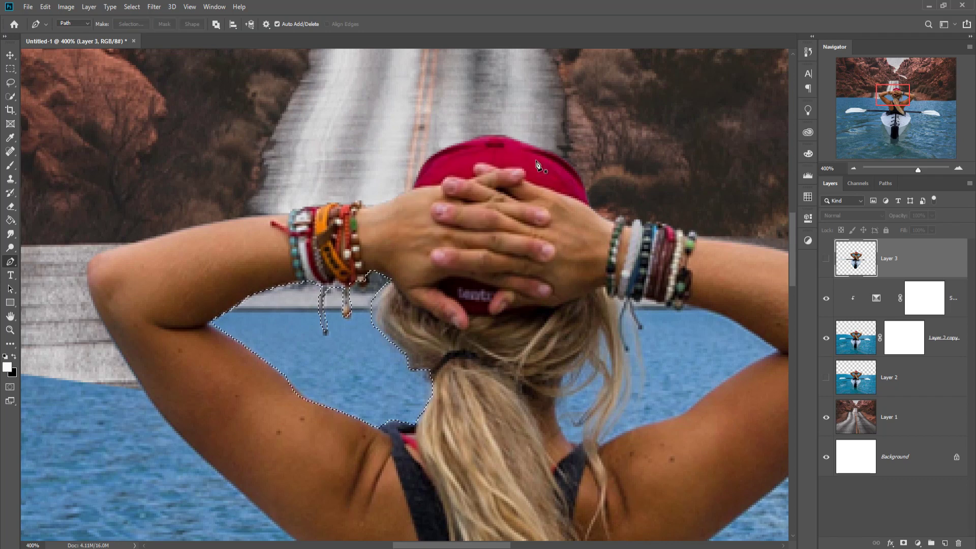
Step: Delete the selected water inside the left arm from both Layer 3 and Layer 2 copy, leaving Layer 3 hidden
click(852, 338)
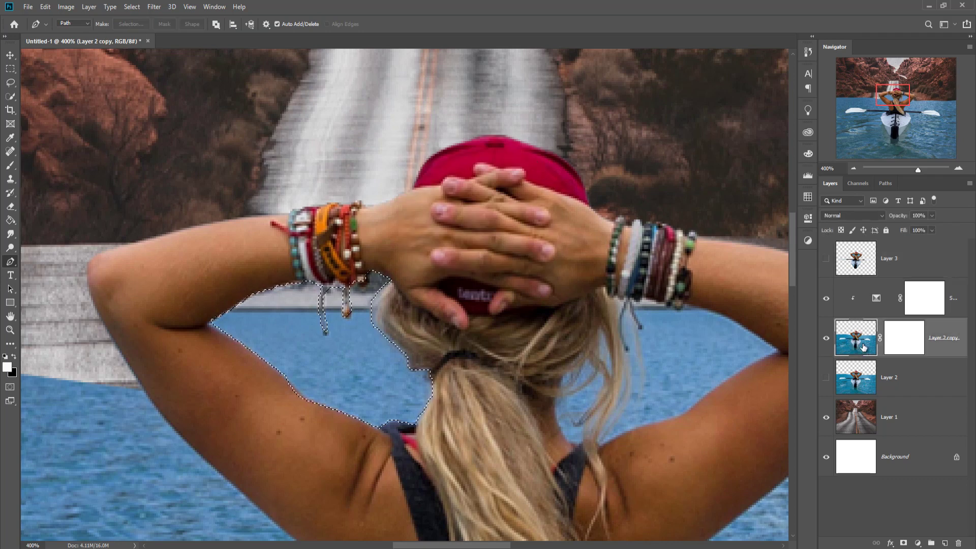
click(826, 258)
click(849, 259)
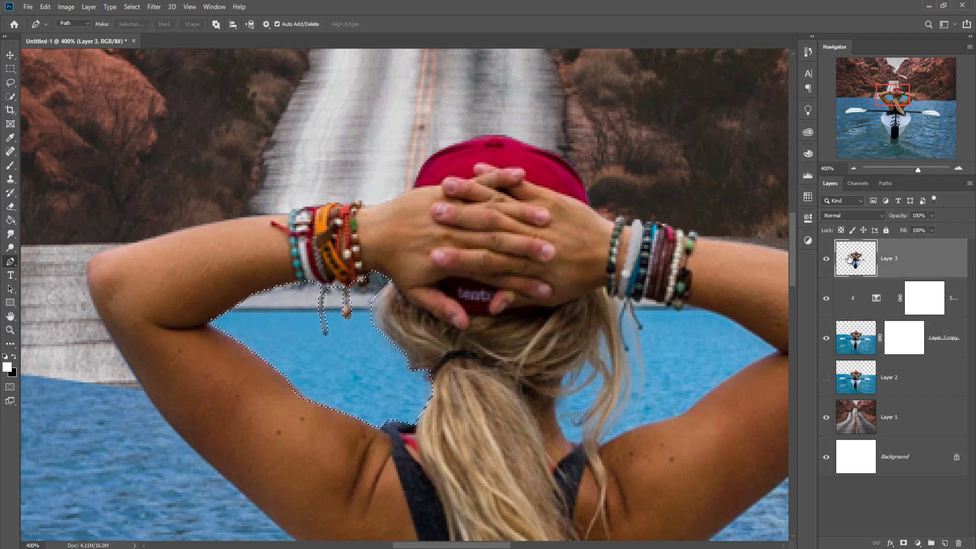
click(852, 350)
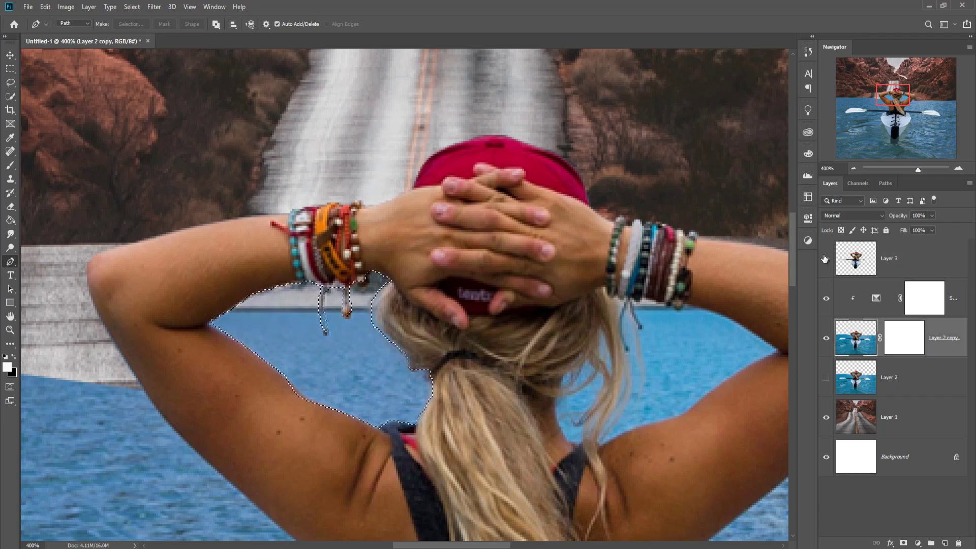
click(826, 258)
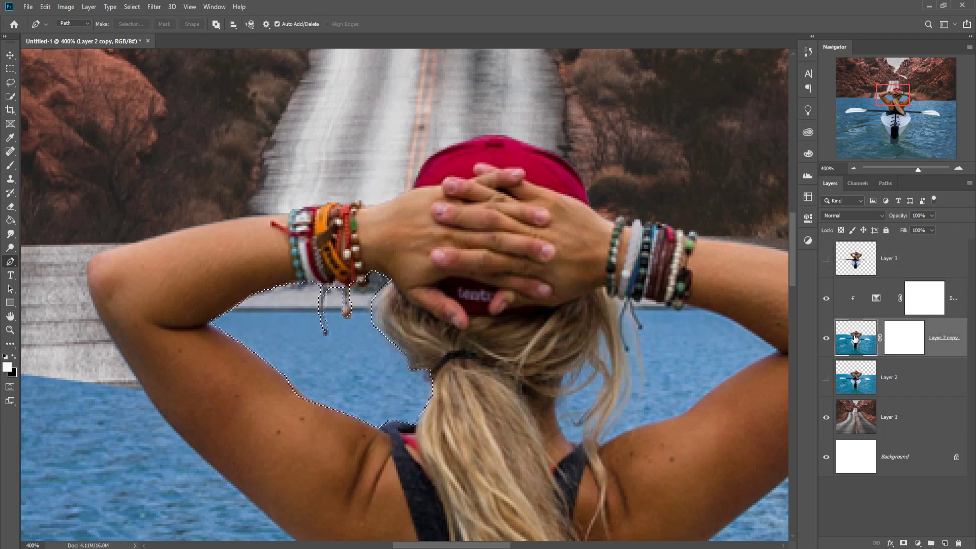
key(Delete)
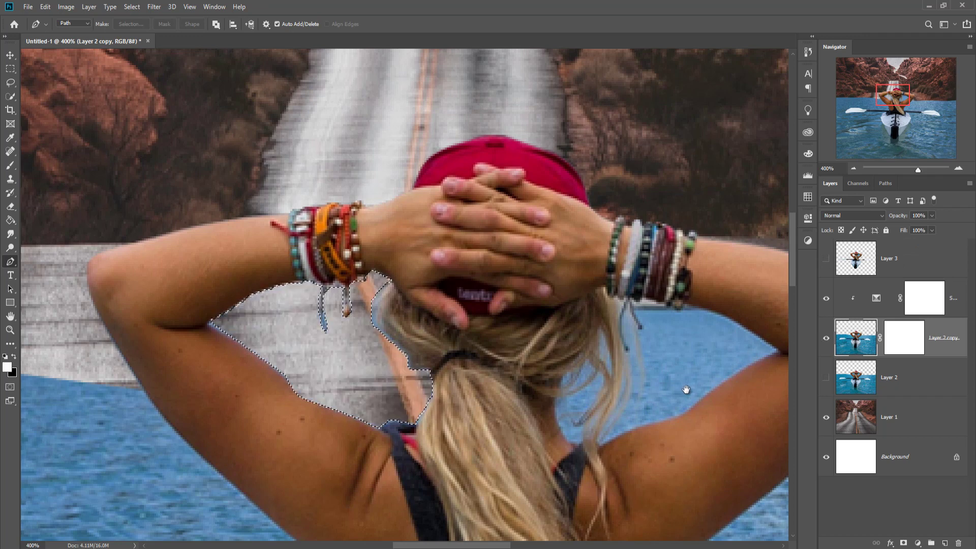
Step: Trace the water gap between the woman's right arm and hair with the Pen tool and make an anti-aliased selection with 0-pixel feather
drag(681, 392, 269, 386)
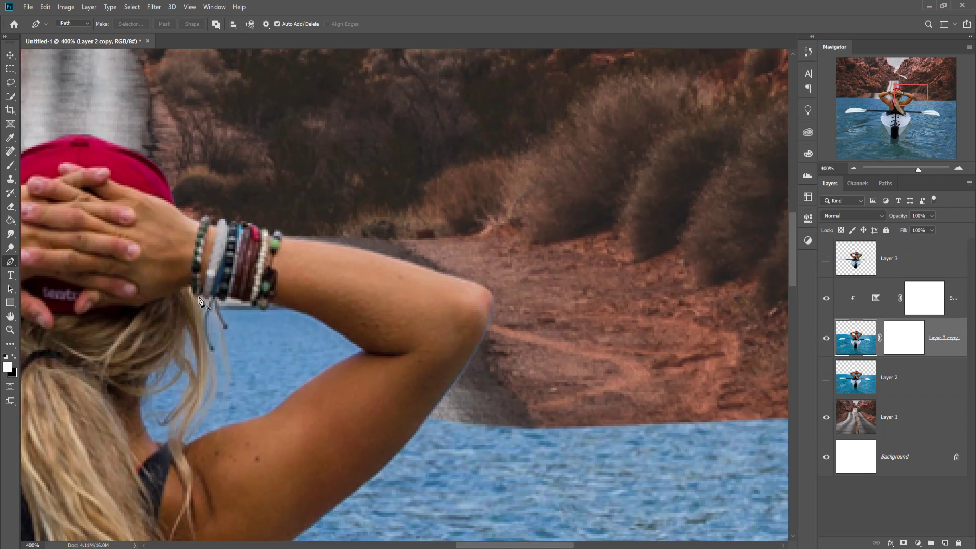
drag(197, 295, 278, 305)
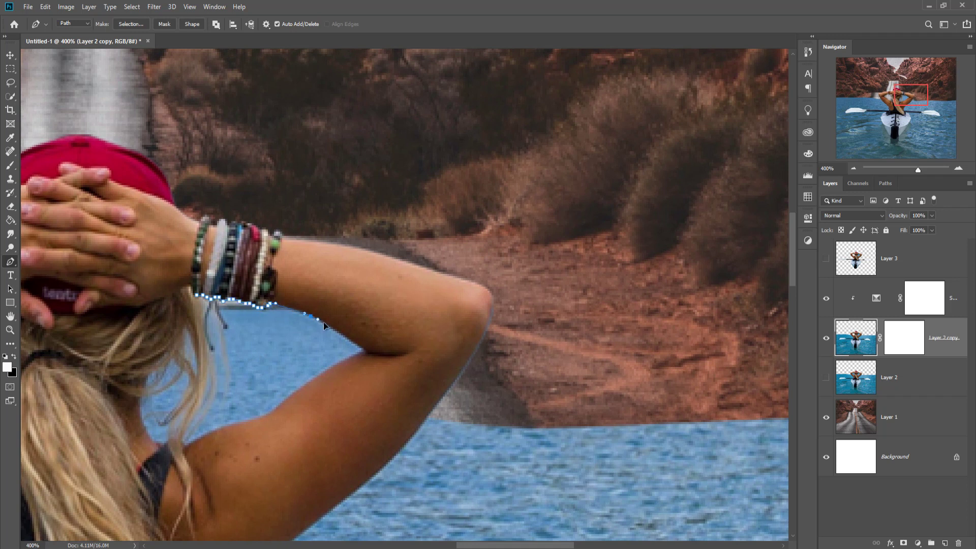
mouse_move(345, 341)
mouse_down()
mouse_move(357, 357)
mouse_move(323, 373)
mouse_up()
key(BackSpace)
click(265, 416)
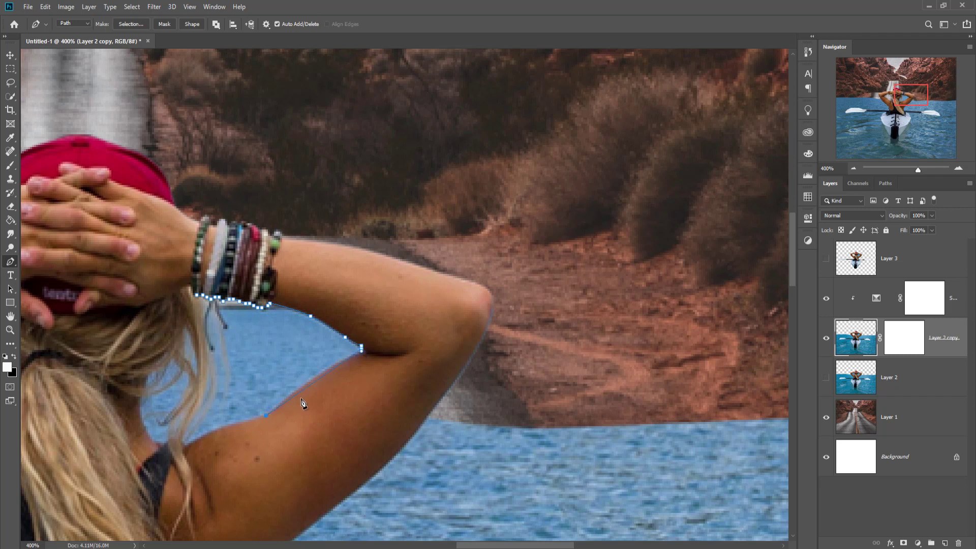
click(316, 378)
drag(212, 441, 217, 434)
mouse_move(183, 439)
mouse_down()
mouse_move(214, 378)
mouse_move(203, 308)
mouse_up()
click(198, 297)
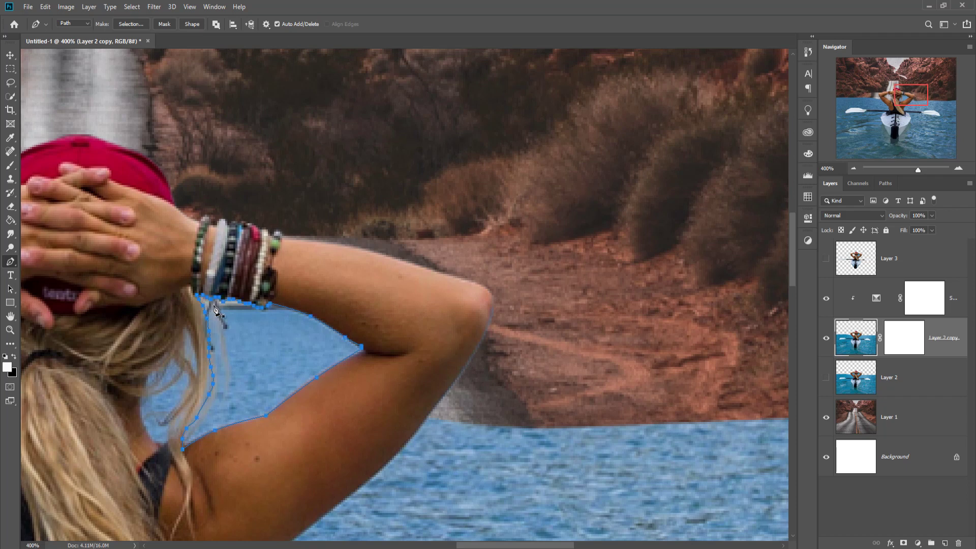
right_click(250, 327)
click(305, 133)
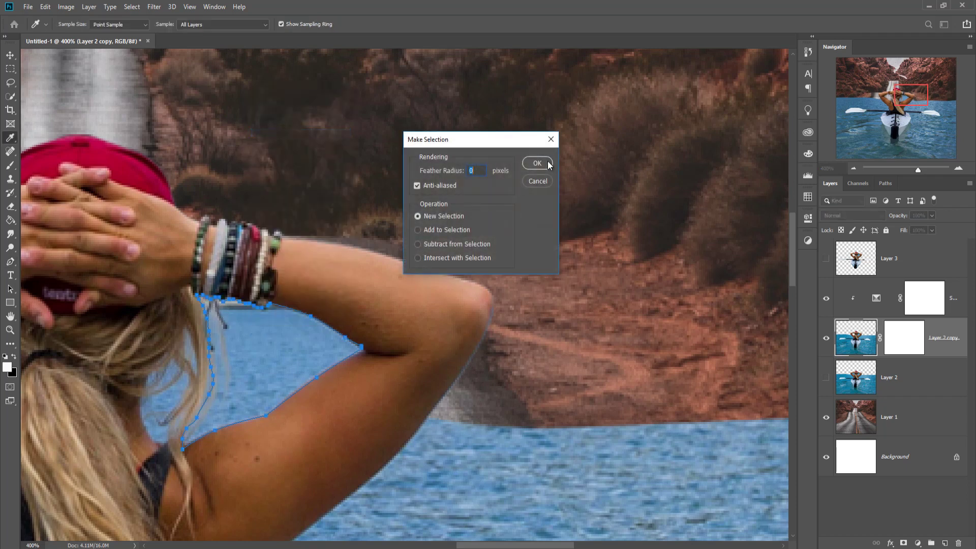
click(539, 163)
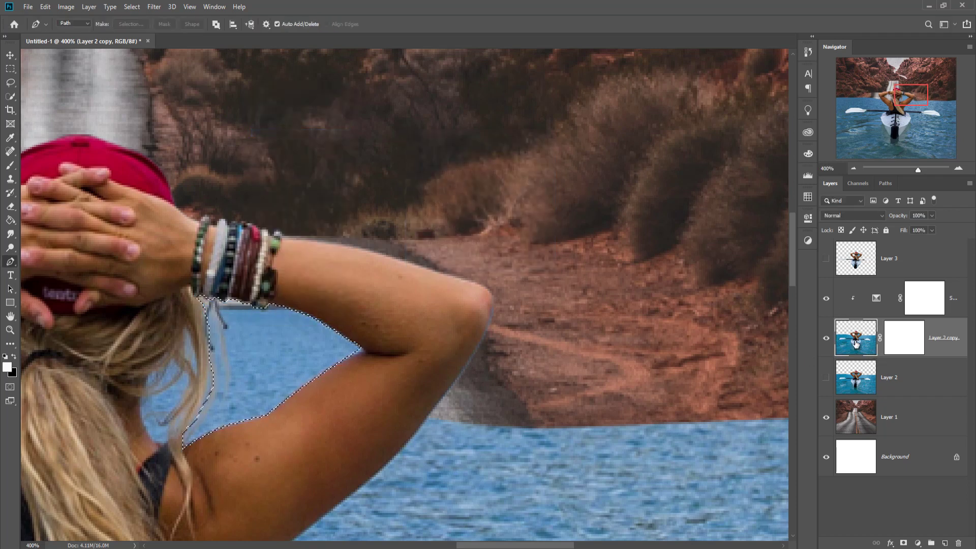
Step: Delete the selected water inside the right arm from Layer 2 copy and Layer 3, show Layer 3, and deselect
key(Delete)
click(857, 264)
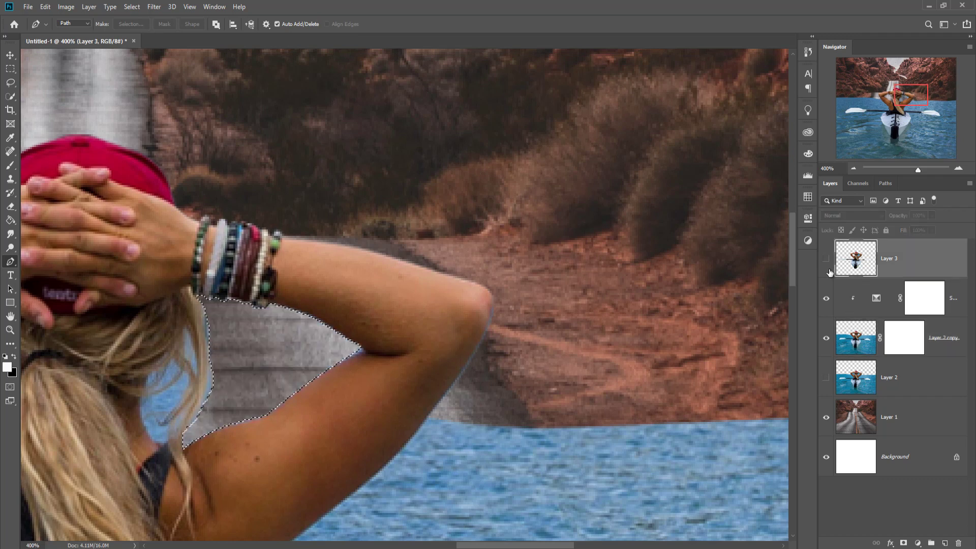
click(826, 259)
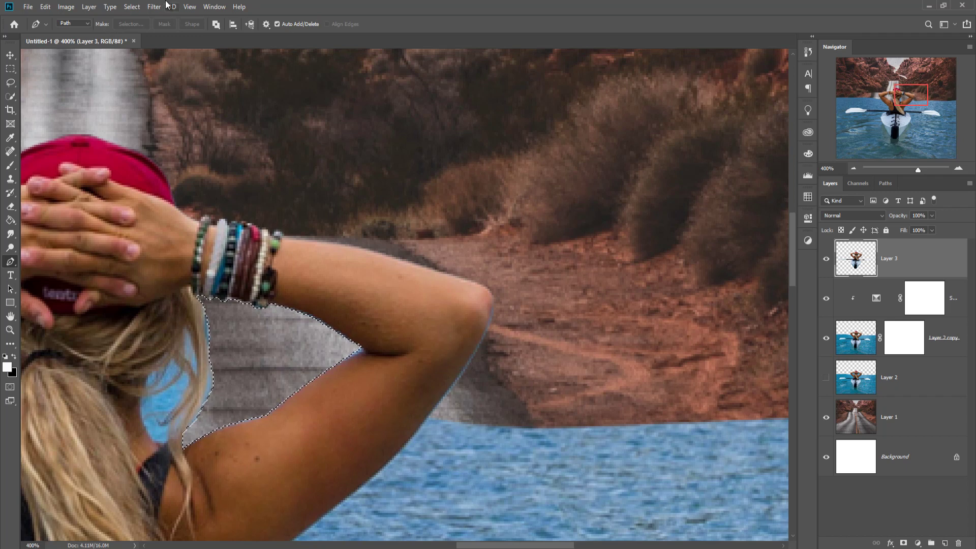
click(133, 6)
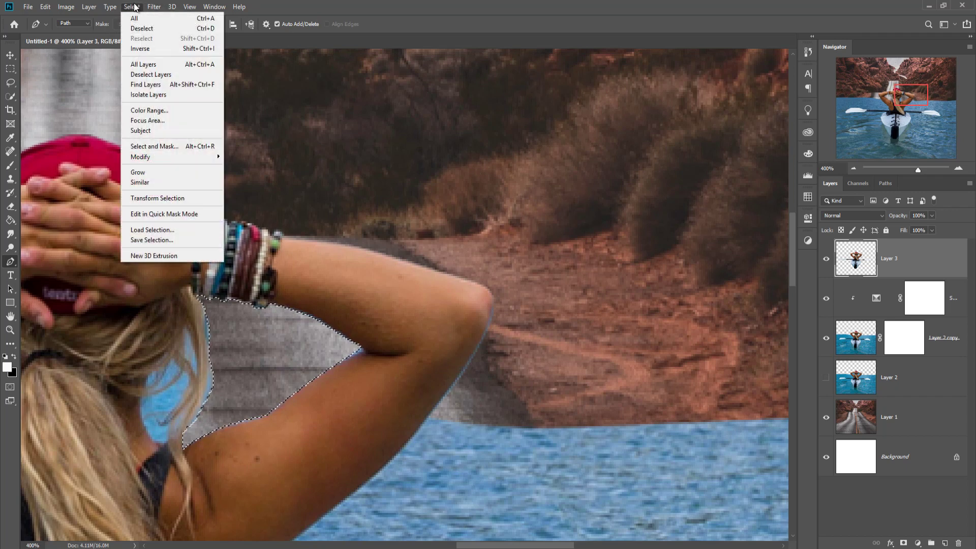
click(135, 31)
Step: Paint black on Layer 2 copy's mask with a large soft brush at 24% opacity to fade the waterline into the road and shores
key(v)
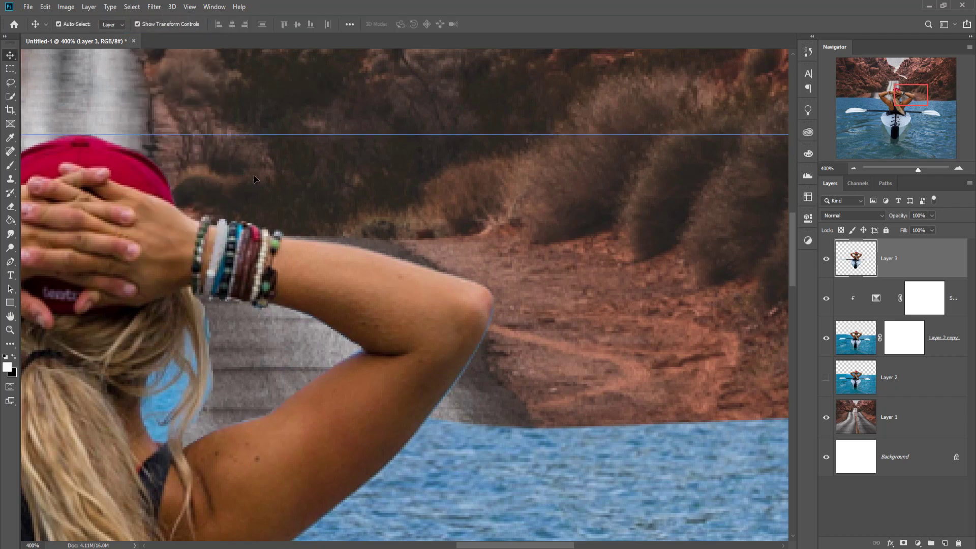
click(863, 339)
key(ctrl+minus)
key(ctrl+minus)
key(ctrl+minus)
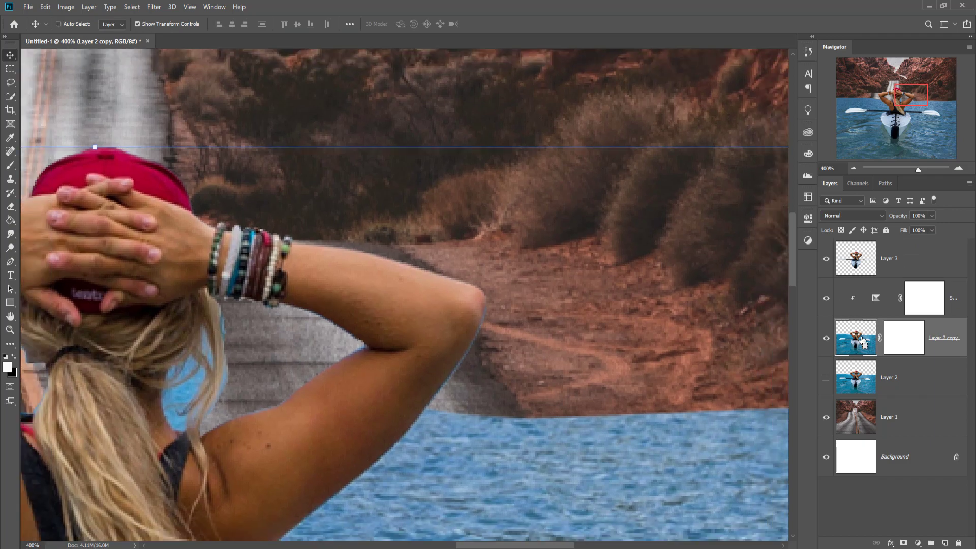
key(ctrl+minus)
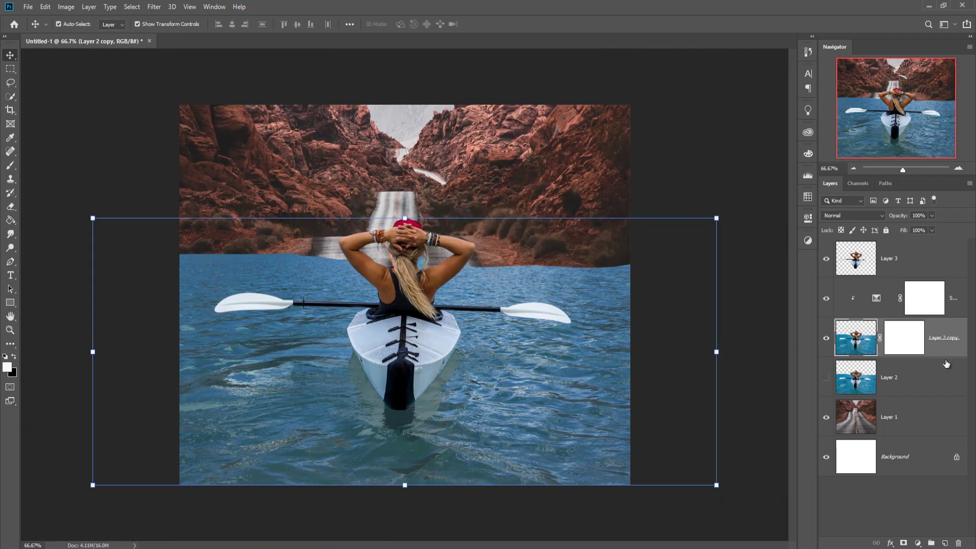
click(903, 345)
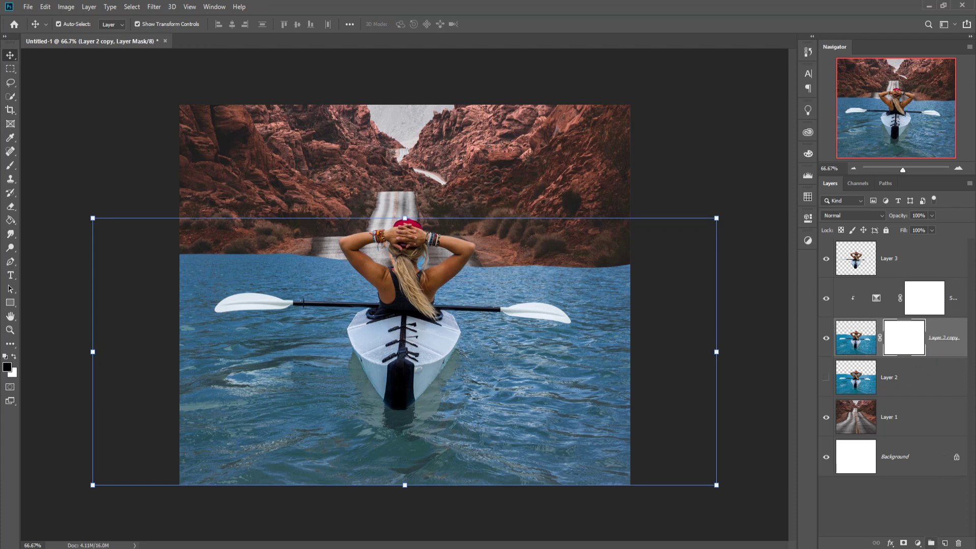
click(11, 167)
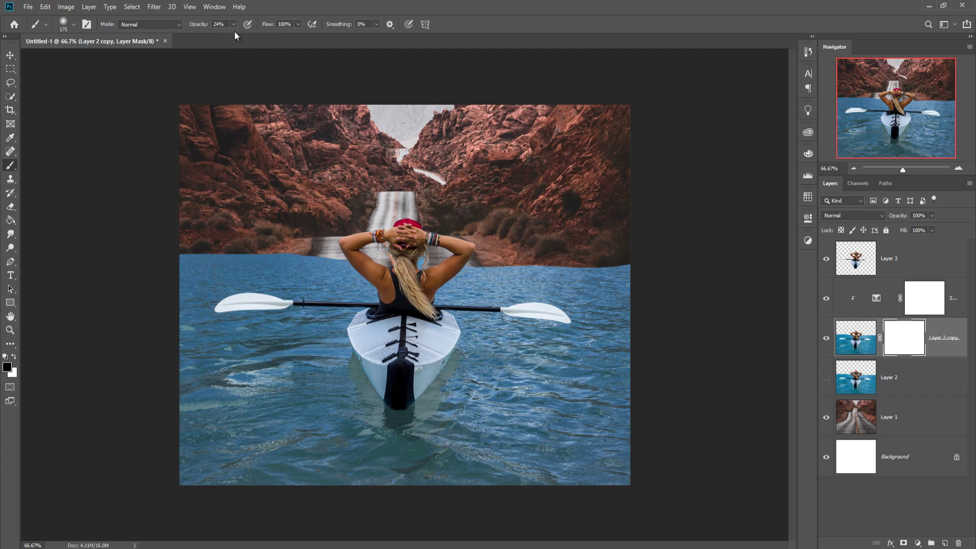
key(bracketright)
key(bracketright)
key(bracketright)
mouse_move(244, 224)
mouse_down()
mouse_move(226, 268)
mouse_move(198, 264)
mouse_move(184, 294)
mouse_move(276, 235)
mouse_move(267, 282)
mouse_move(283, 235)
mouse_move(291, 247)
mouse_move(328, 252)
mouse_move(340, 249)
mouse_move(336, 239)
mouse_move(455, 240)
mouse_move(498, 244)
mouse_move(536, 302)
mouse_move(567, 287)
mouse_move(569, 313)
mouse_move(490, 241)
mouse_move(575, 266)
mouse_move(575, 226)
mouse_move(646, 311)
mouse_up()
key(bracketleft)
key(bracketleft)
key(bracketleft)
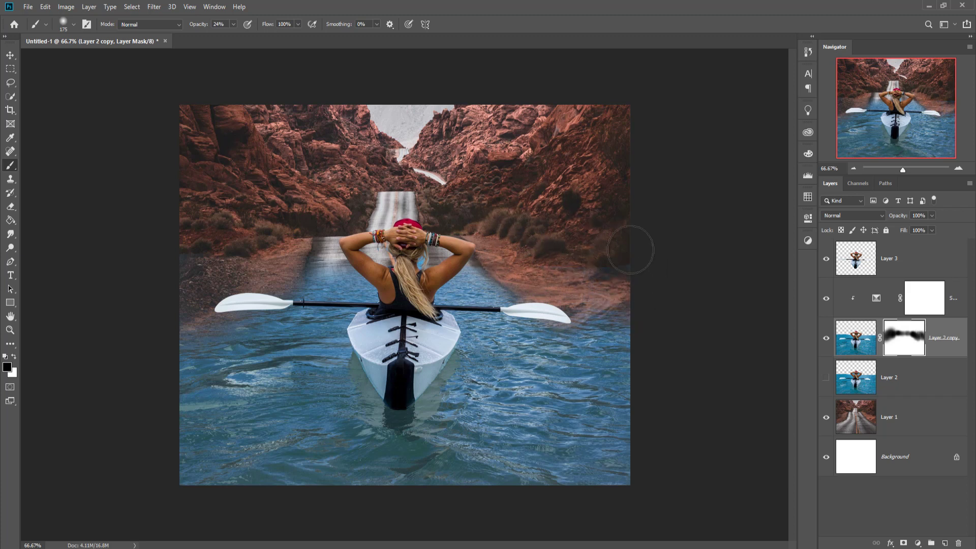
Step: Paint black on Layer 2 copy's mask at 24% opacity to clear the water from the right and left roadsides
mouse_move(630, 250)
mouse_down()
mouse_move(615, 320)
mouse_move(592, 343)
mouse_move(569, 305)
mouse_move(551, 297)
mouse_move(606, 330)
mouse_up()
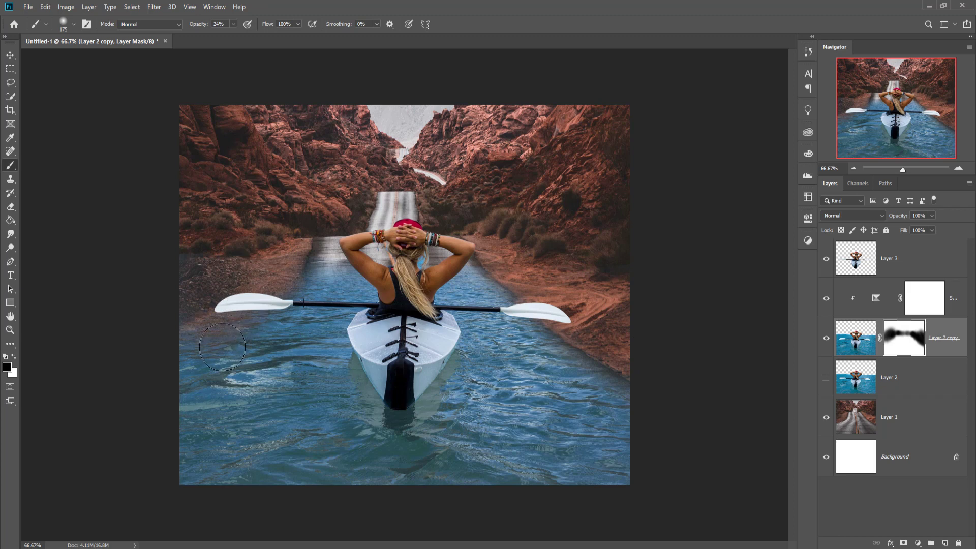
drag(225, 371, 239, 334)
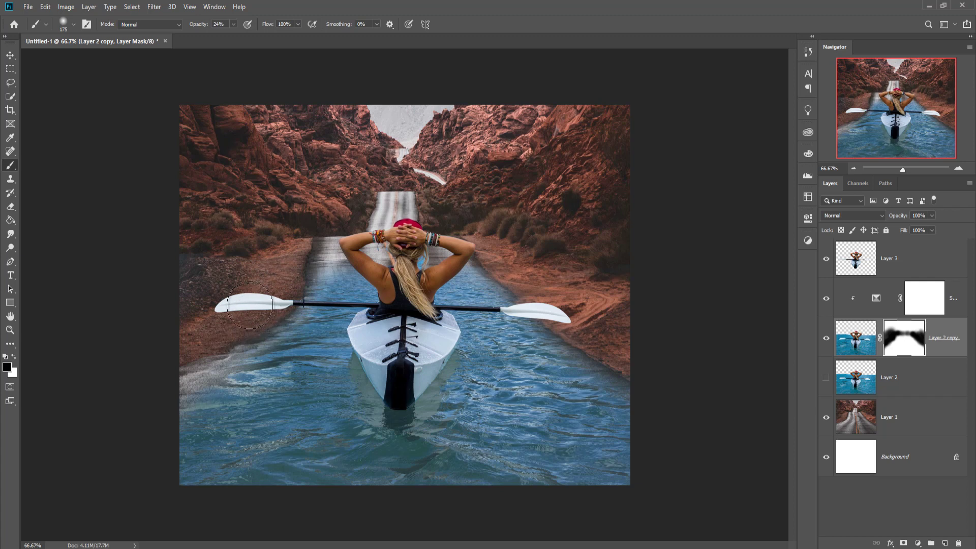
click(855, 338)
key(v)
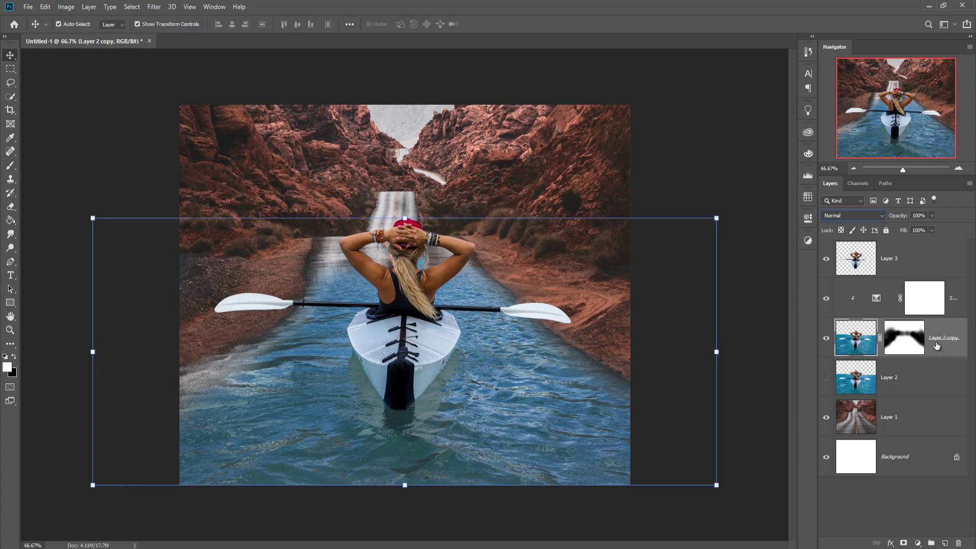
Step: Add a Hue/Saturation adjustment above the water's Selective Color layer, clip it to the layers below, and enable Colorize
double_click(876, 299)
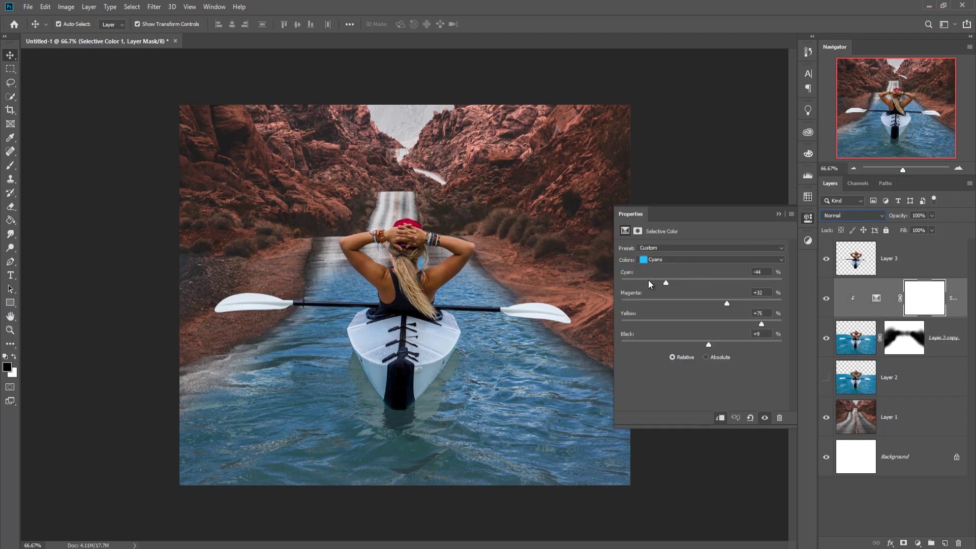
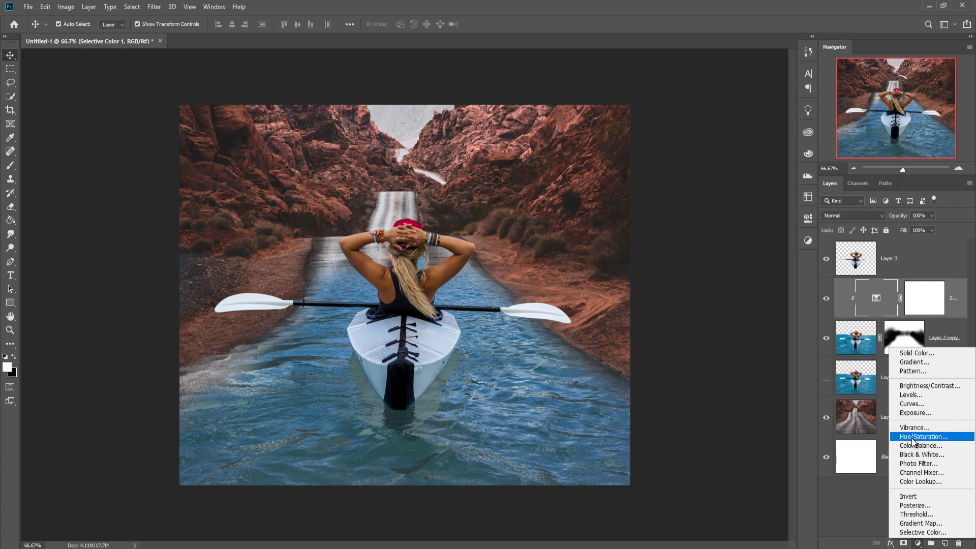
click(912, 438)
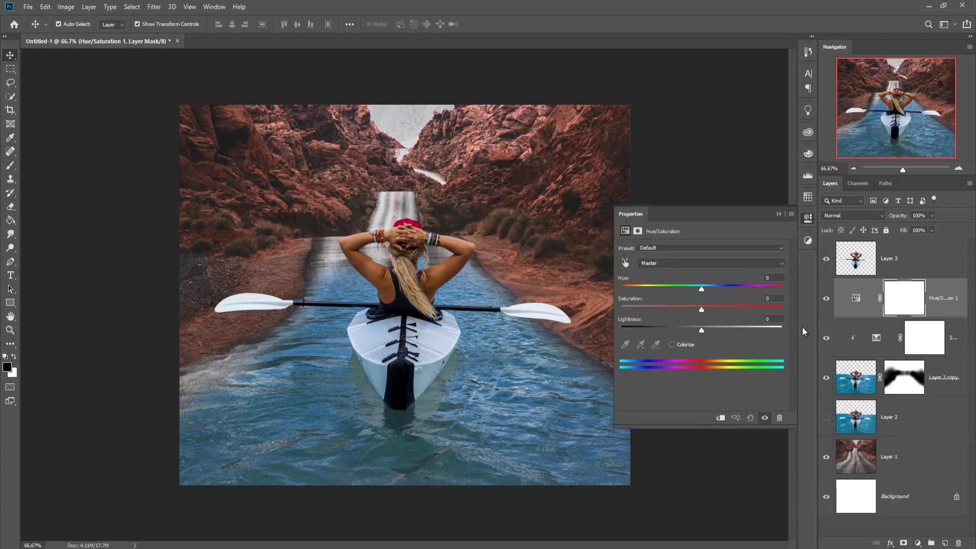
click(719, 418)
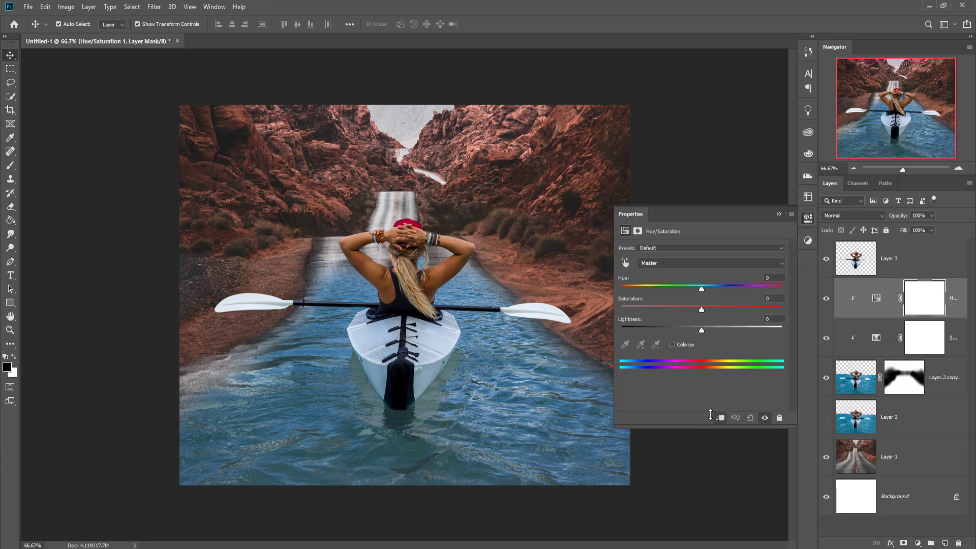
click(671, 345)
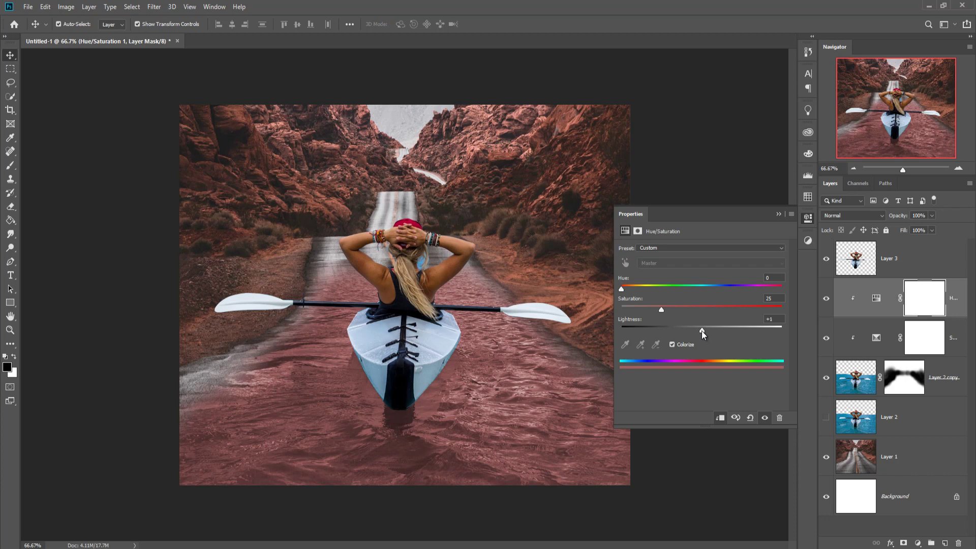
Step: Lower the Hue/Saturation lightness slightly and shift the hue so the water turns a muddy brown matching the road
drag(696, 331, 695, 332)
drag(623, 291, 631, 292)
click(778, 214)
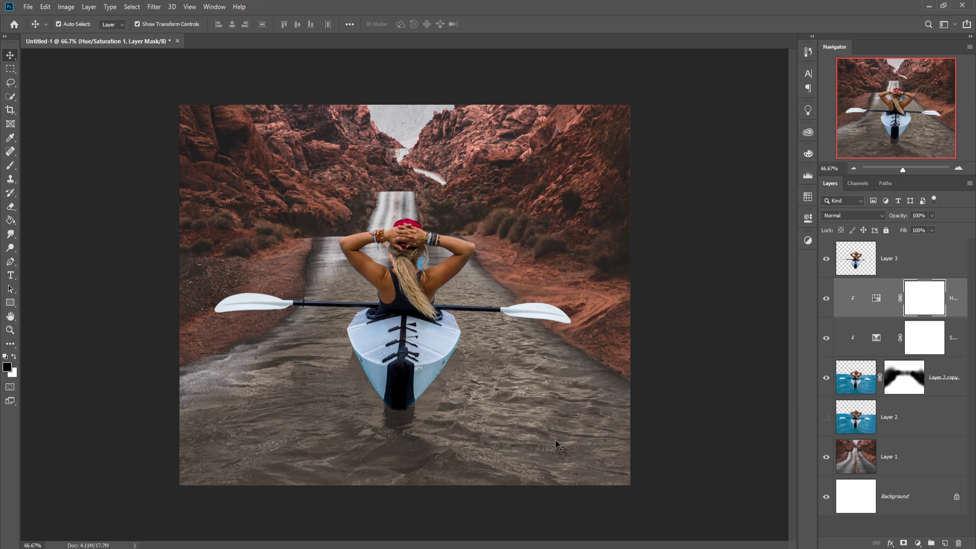
Step: Duplicate Layer 3, the cutout of the woman and kayak
key(ctrl+plus)
key(ctrl+plus)
key(ctrl+plus)
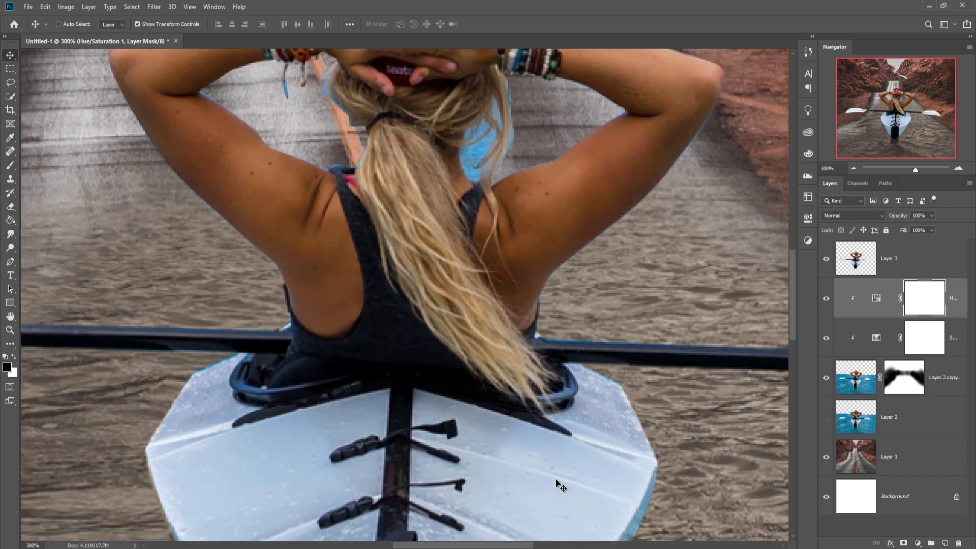
scroll(491, 381, up, 2)
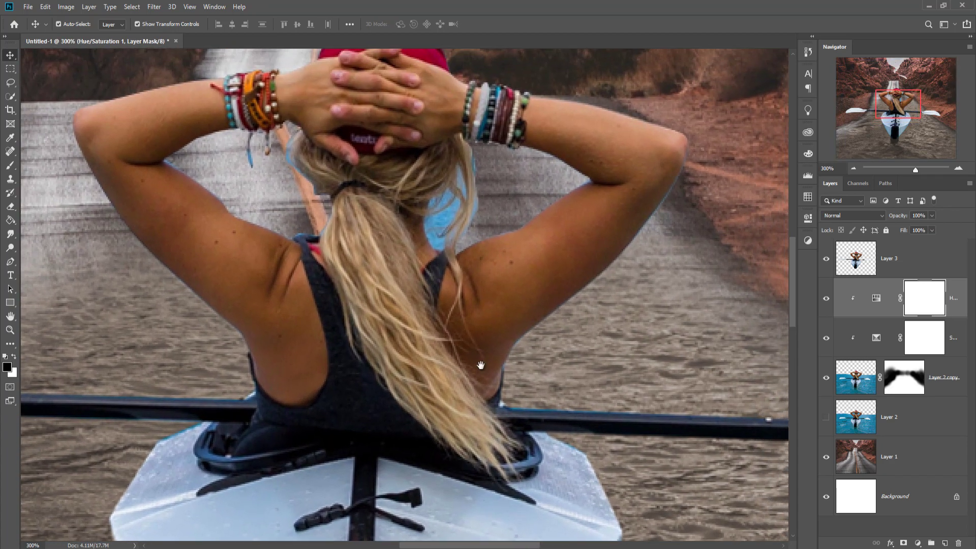
click(857, 259)
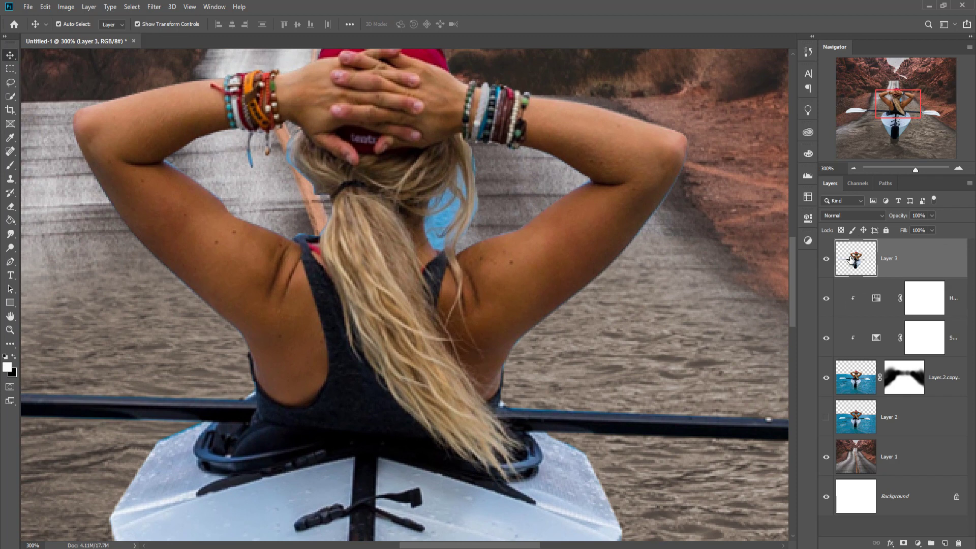
right_click(915, 251)
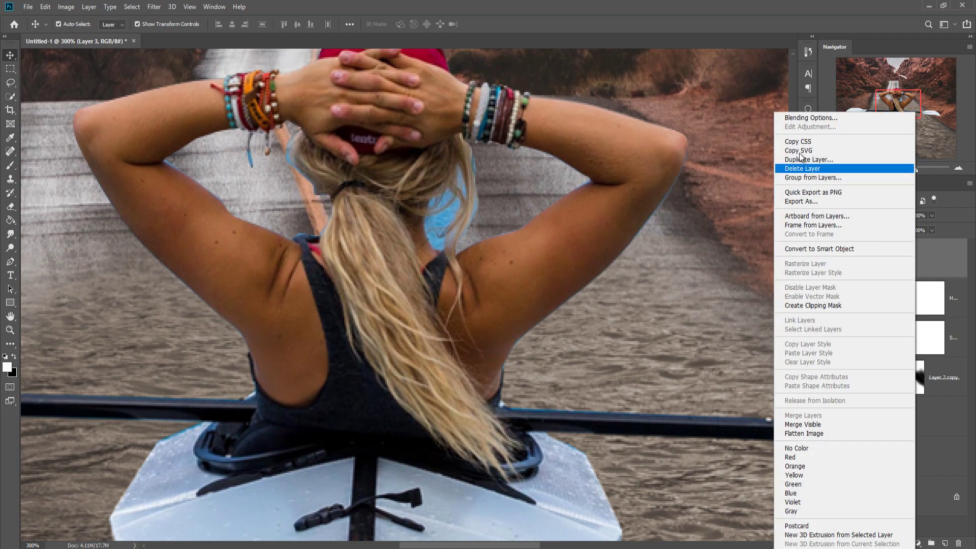
click(795, 159)
click(572, 157)
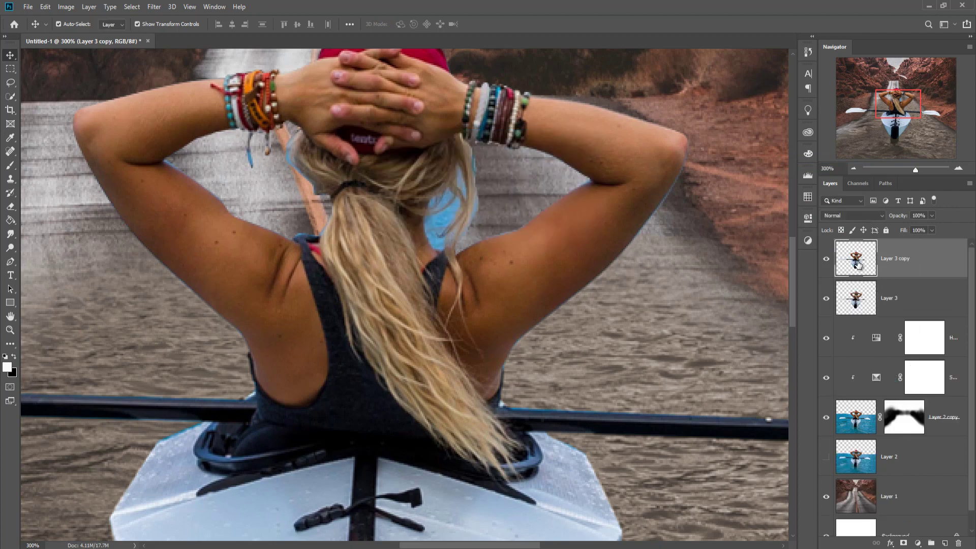
Step: Open the Camera Raw filter on Layer 3 copy and set the HSL saturation of Aquas and Blues to -100
click(151, 8)
click(173, 66)
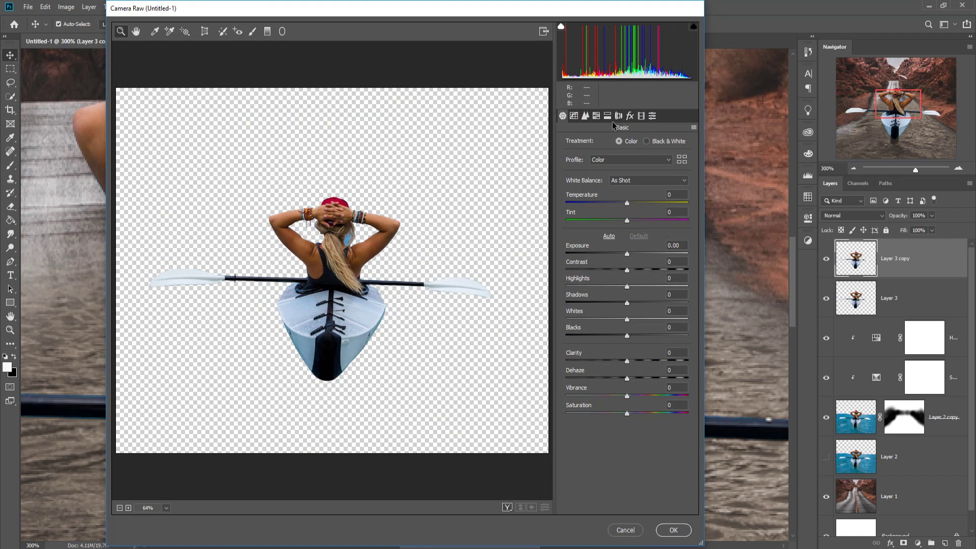
click(596, 115)
click(604, 144)
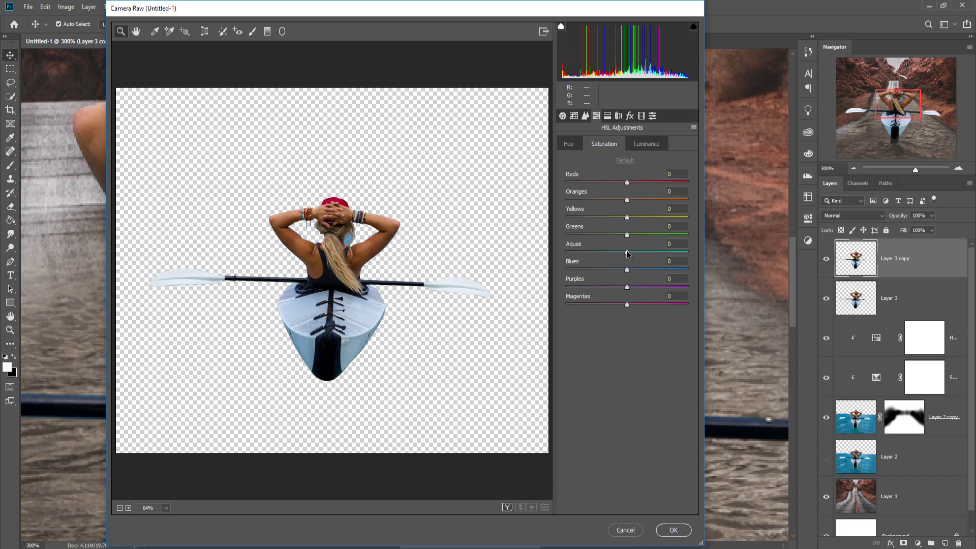
drag(627, 253, 566, 254)
click(567, 269)
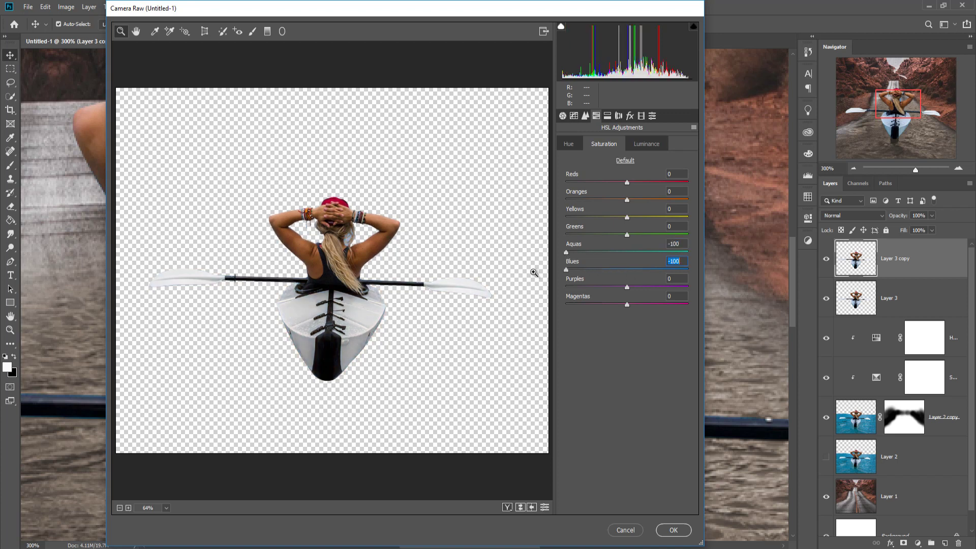
Step: Set the saturation of Greens to -78 and Reds to -28, reduce Yellows slightly, and apply the Camera Raw filter
drag(627, 235, 581, 243)
drag(627, 182, 609, 183)
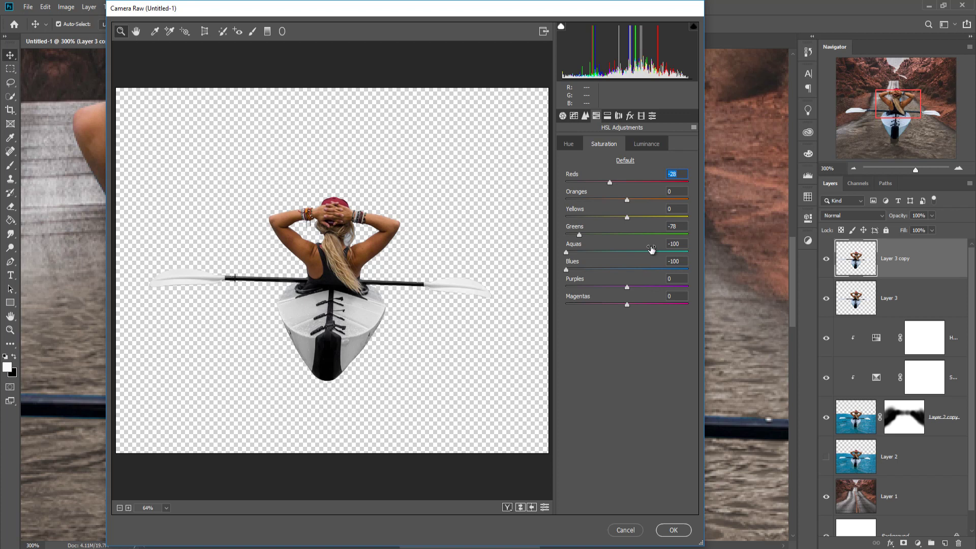
drag(628, 221, 615, 222)
click(670, 529)
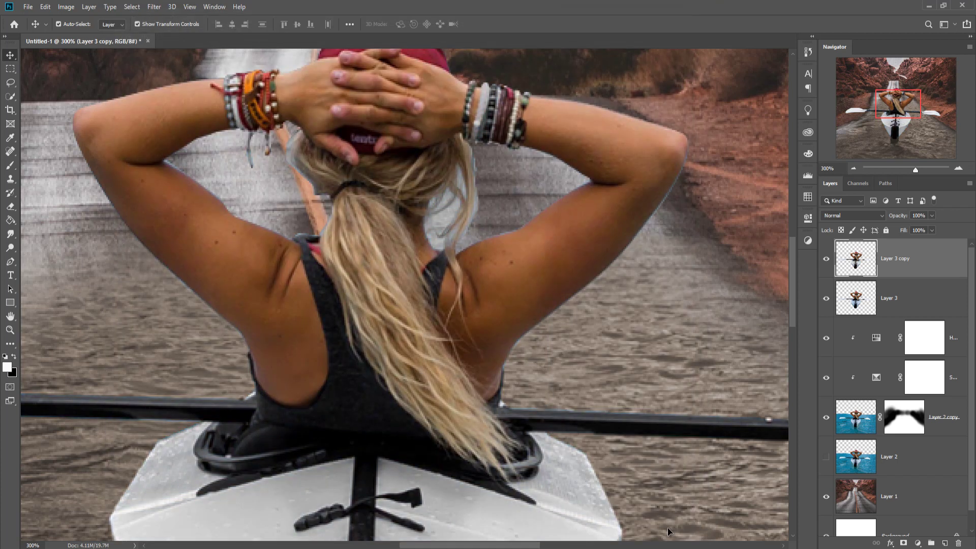
Step: Hide the original Layer 3 and make Layer 3 copy the active layer
click(826, 298)
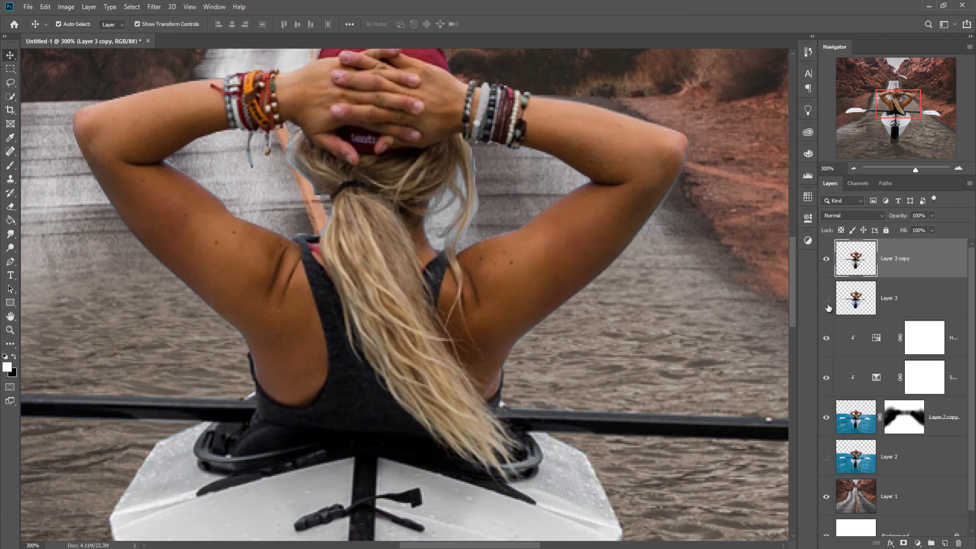
click(904, 304)
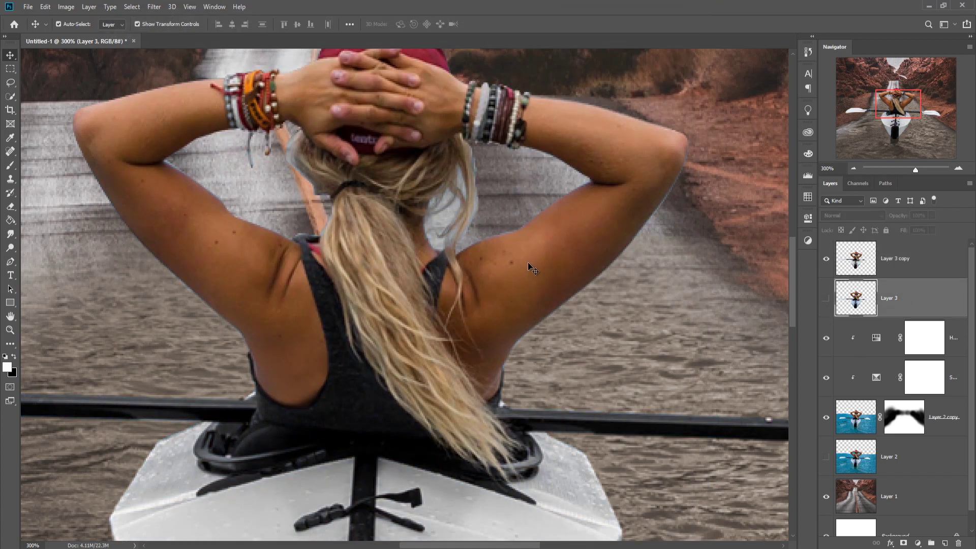
click(916, 260)
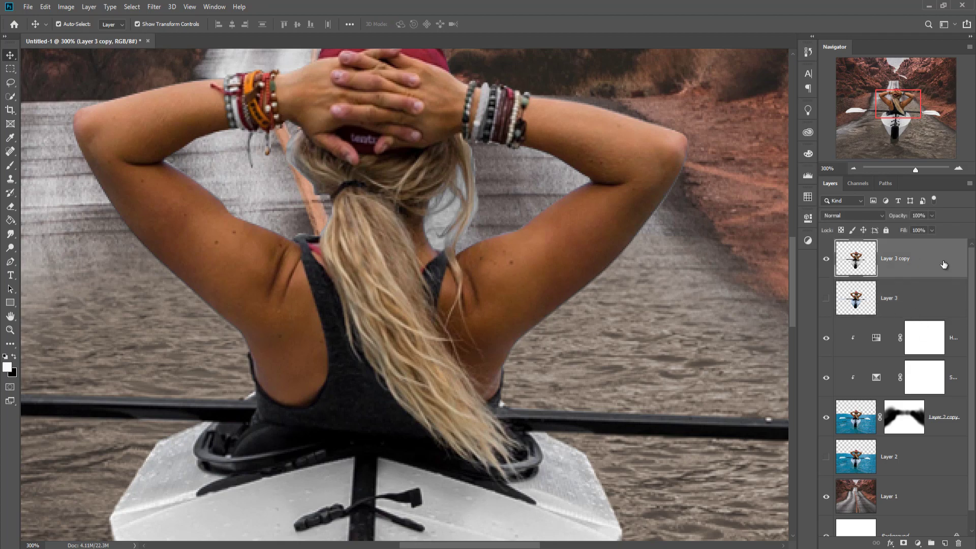
Step: Select the woman, kayak and paddle on Layer 3 copy with Quick Selection and reduce the brush size to 25 around the hair
click(10, 96)
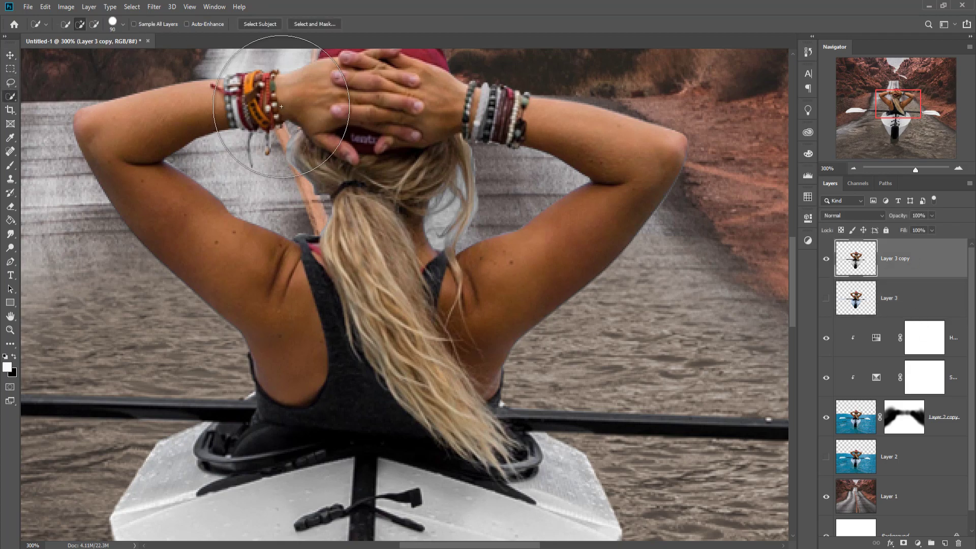
key(ctrl+0)
click(441, 232)
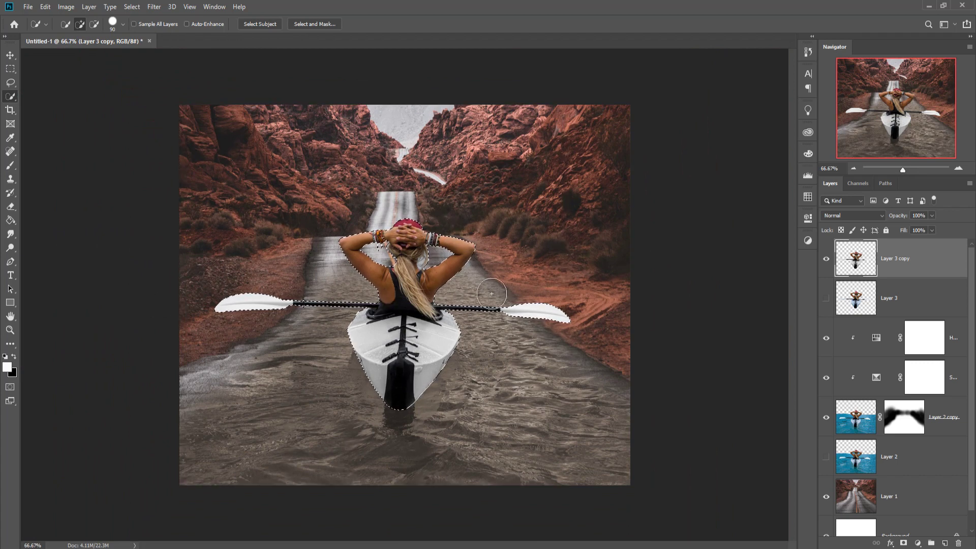
key(ctrl+plus)
key(ctrl+plus)
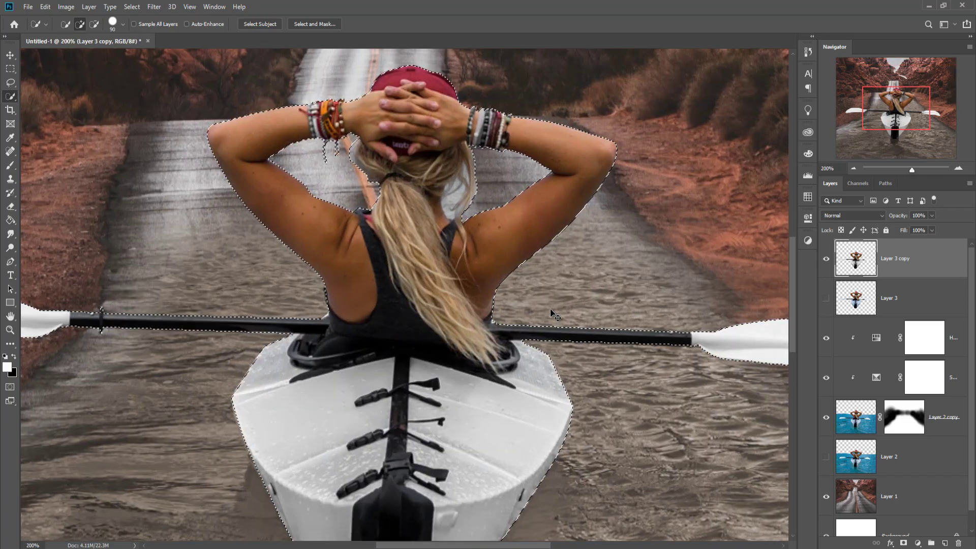
key(ctrl+plus)
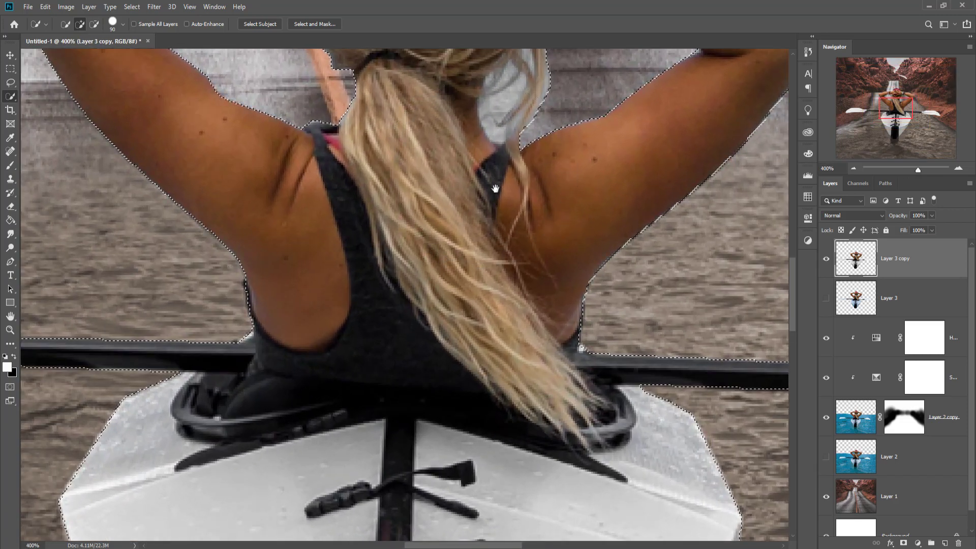
key(ctrl+plus)
key(bracketleft)
key(bracketleft)
key(bracketleft)
key(bracketleft)
key(bracketleft)
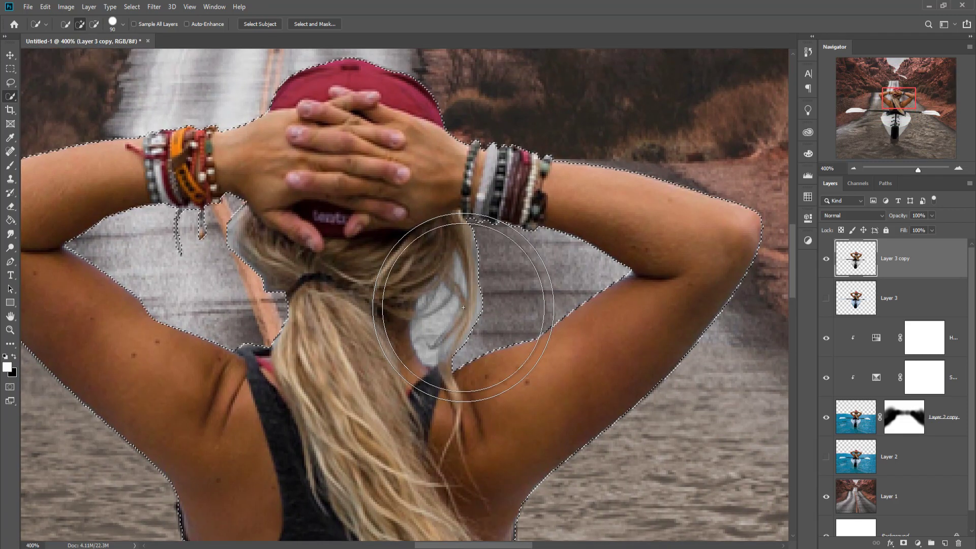
Step: Open Select and Mask and refine the woman's hair edges with a Refine Edge brush of size 9
click(313, 24)
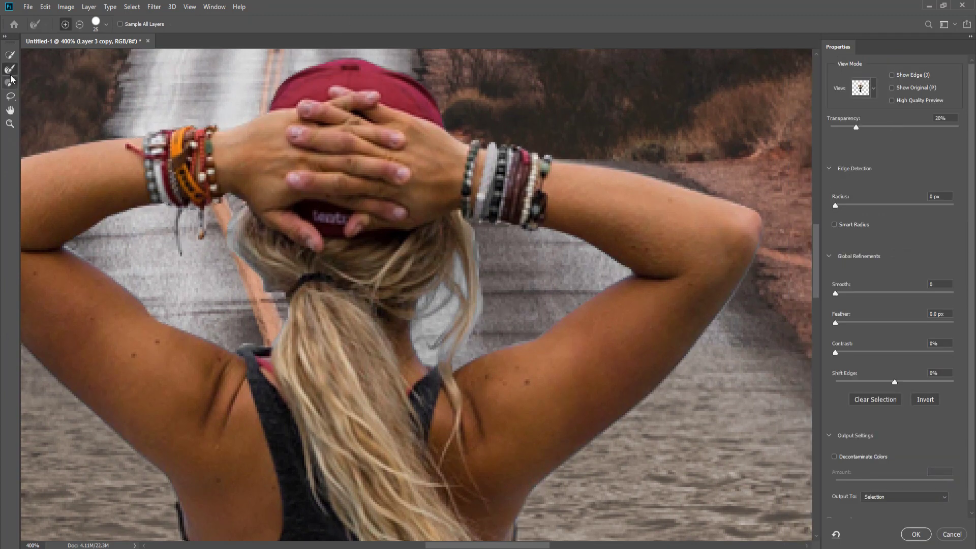
key(bracketleft)
key(bracketright)
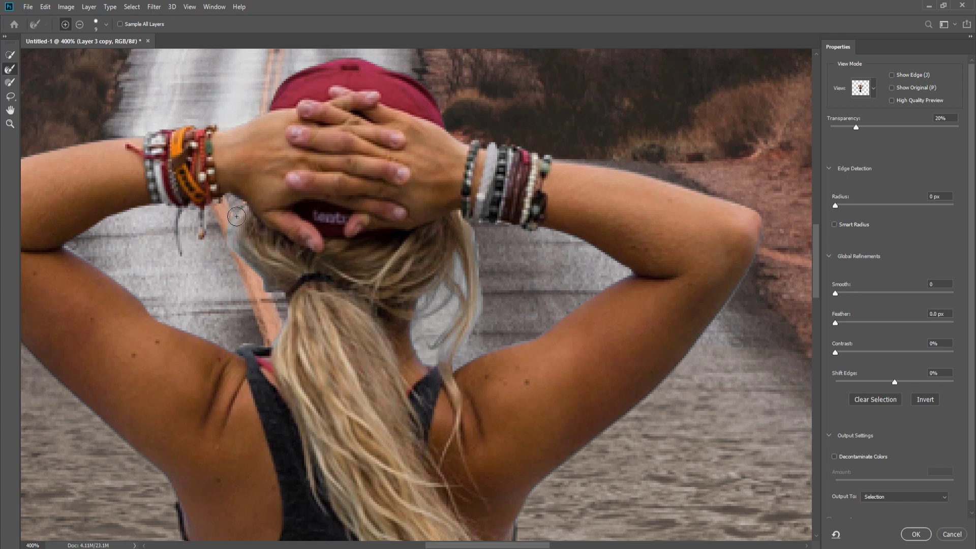
mouse_move(227, 234)
mouse_down()
mouse_move(260, 290)
mouse_move(277, 295)
mouse_move(272, 337)
mouse_up()
Step: Enable Decontaminate Colors at 100%, output the refined cutout to a new layer, and switch to the Move tool
click(834, 457)
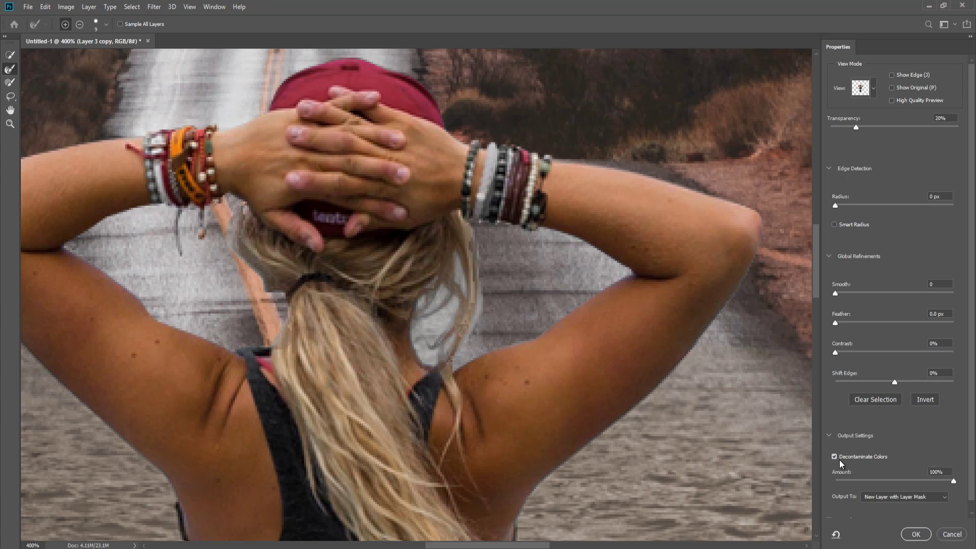
click(908, 498)
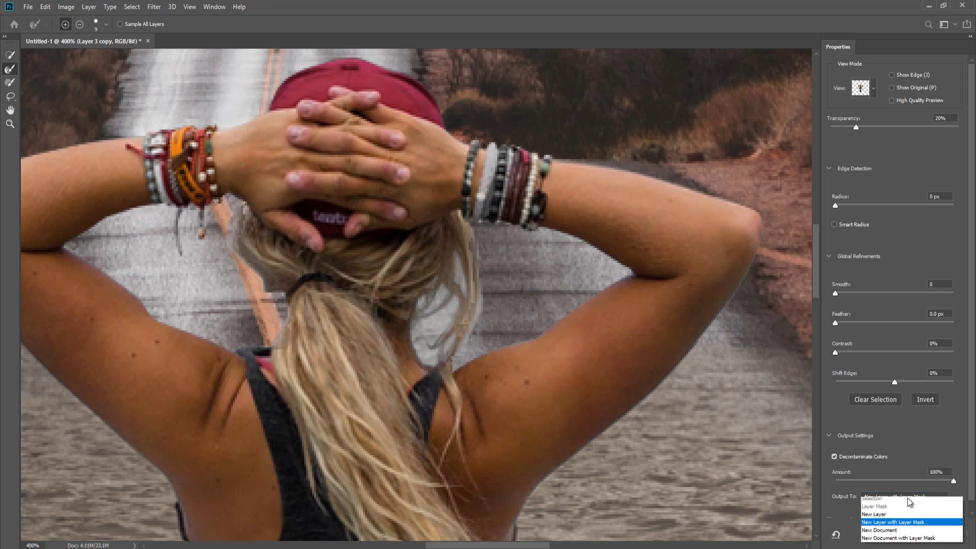
click(887, 515)
click(916, 535)
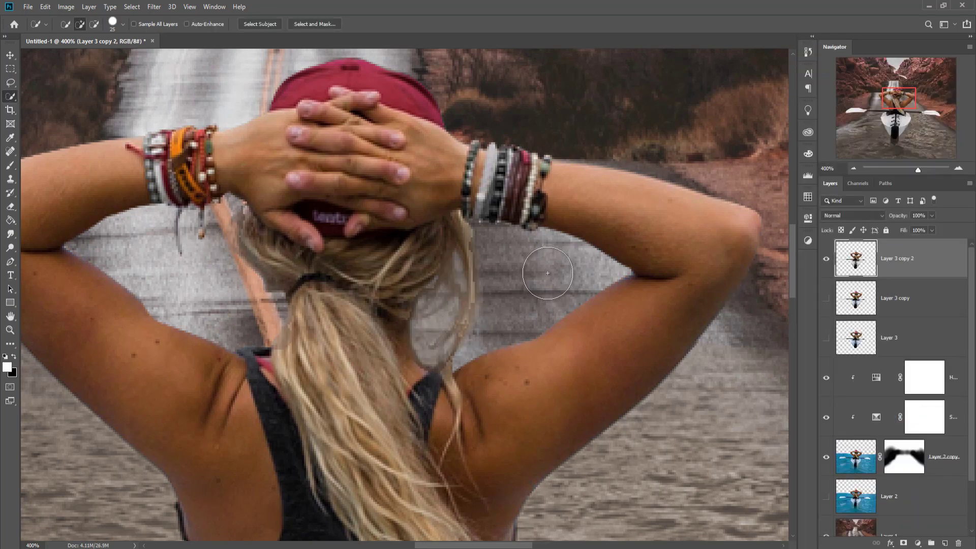
key(ctrl+minus)
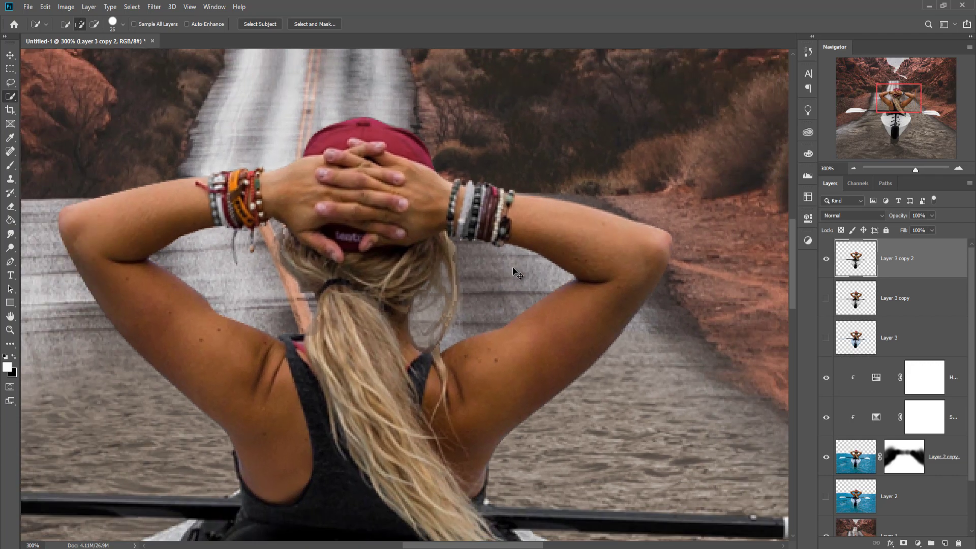
key(ctrl+minus)
key(ctrl+minus)
key(ctrl+minus)
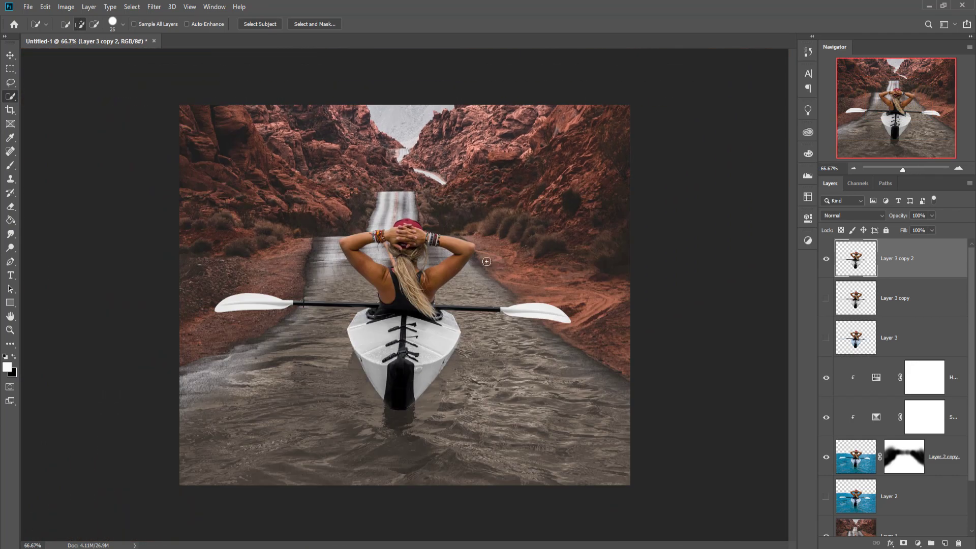
click(10, 56)
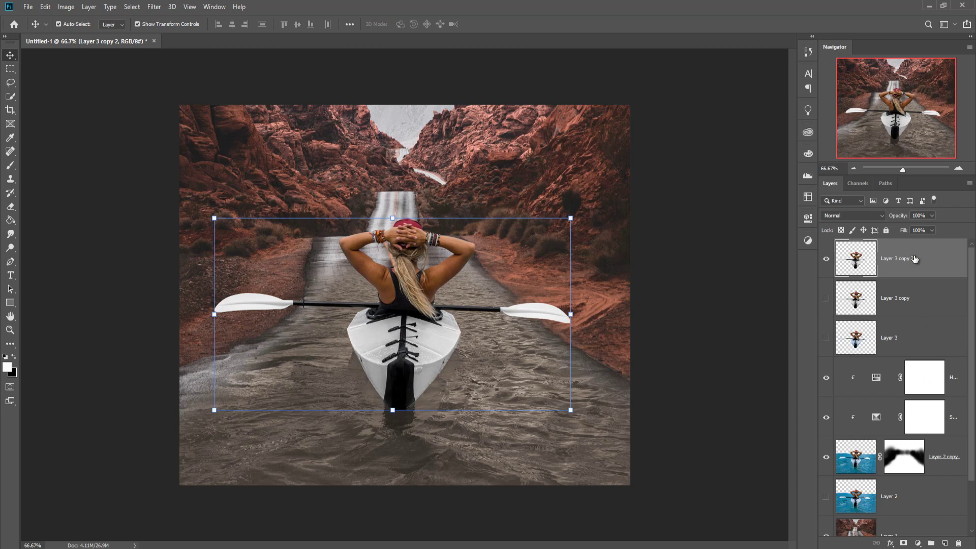
Step: Duplicate Layer 2 copy, the masked water layer, as Layer 2 copy 2
click(945, 456)
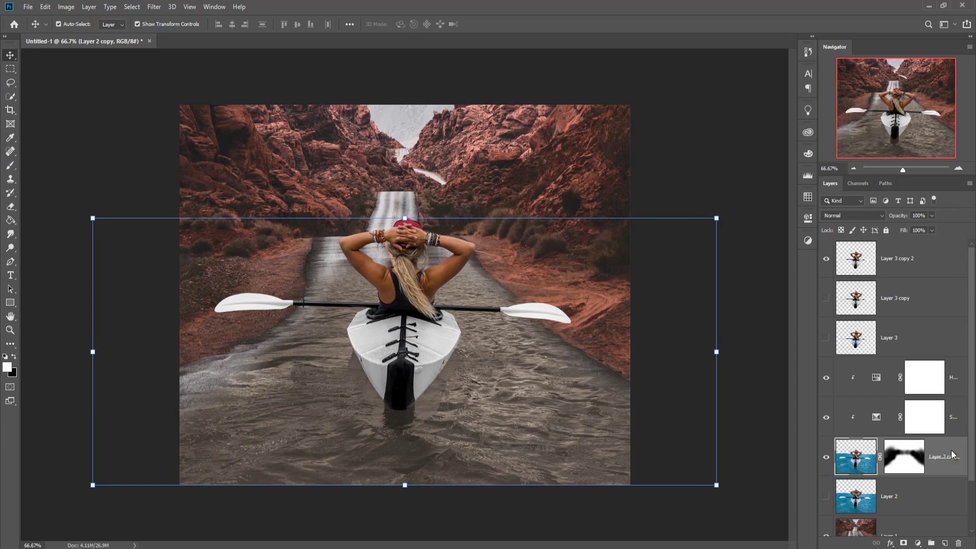
right_click(950, 450)
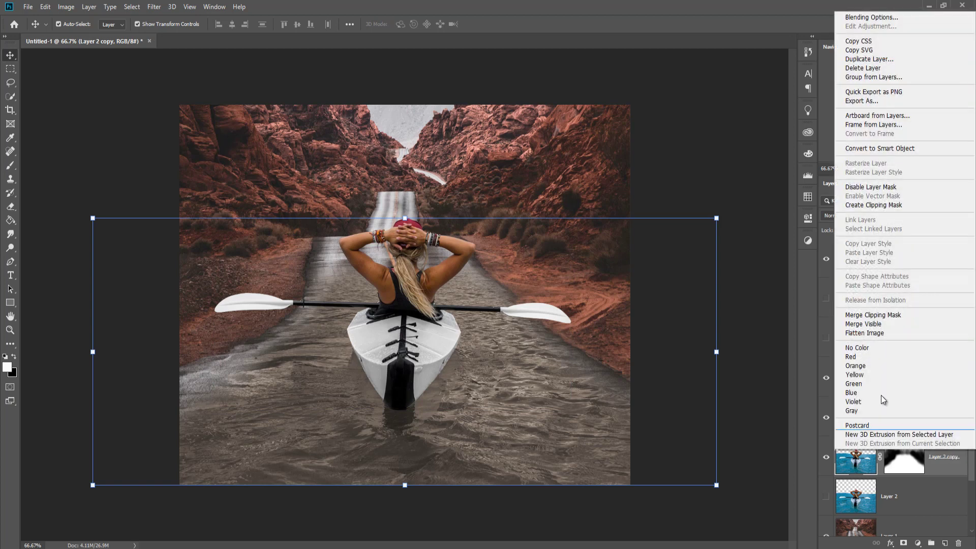
click(869, 59)
click(572, 156)
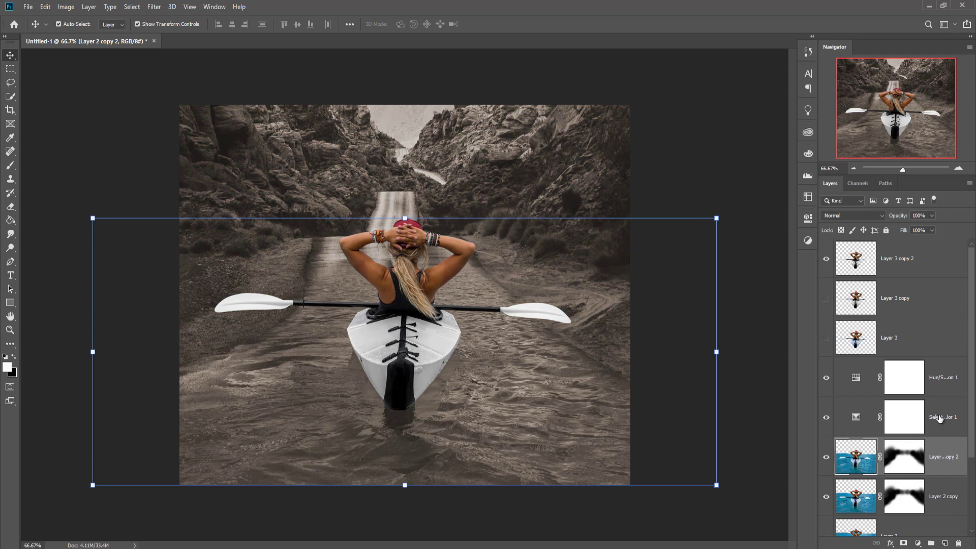
Step: Clip the Hue/Saturation 1 and Selective Color 1 adjustments to Layer 2 copy 2
click(843, 376)
right_click(843, 376)
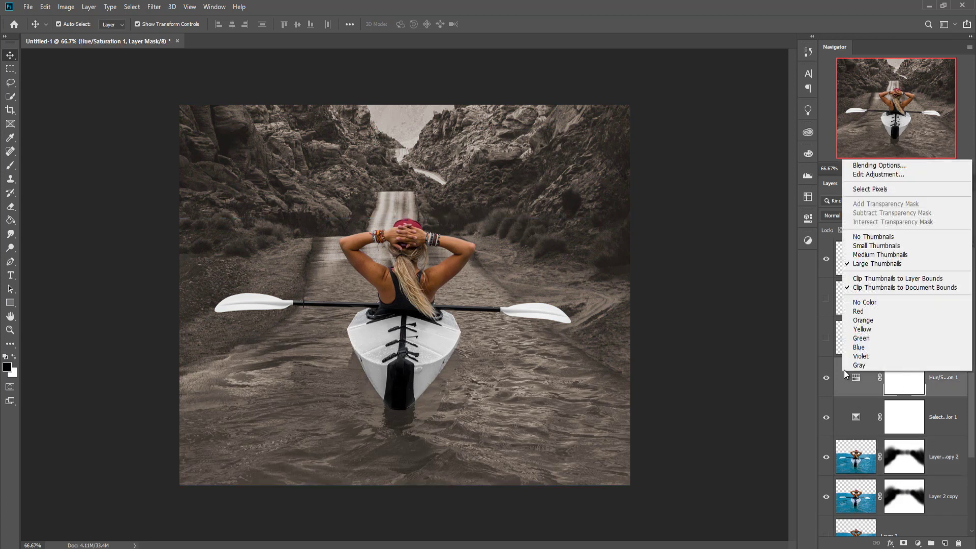
right_click(948, 380)
key(Escape)
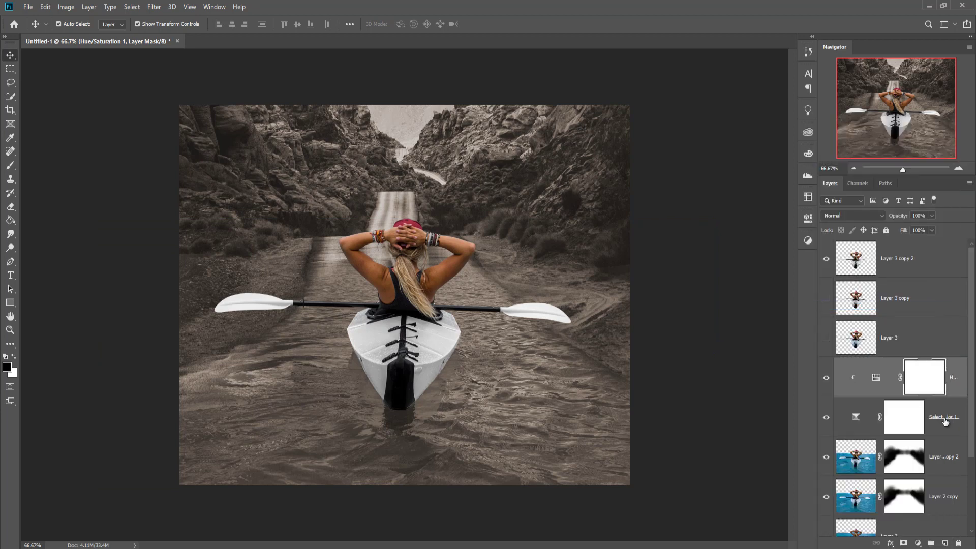
right_click(944, 417)
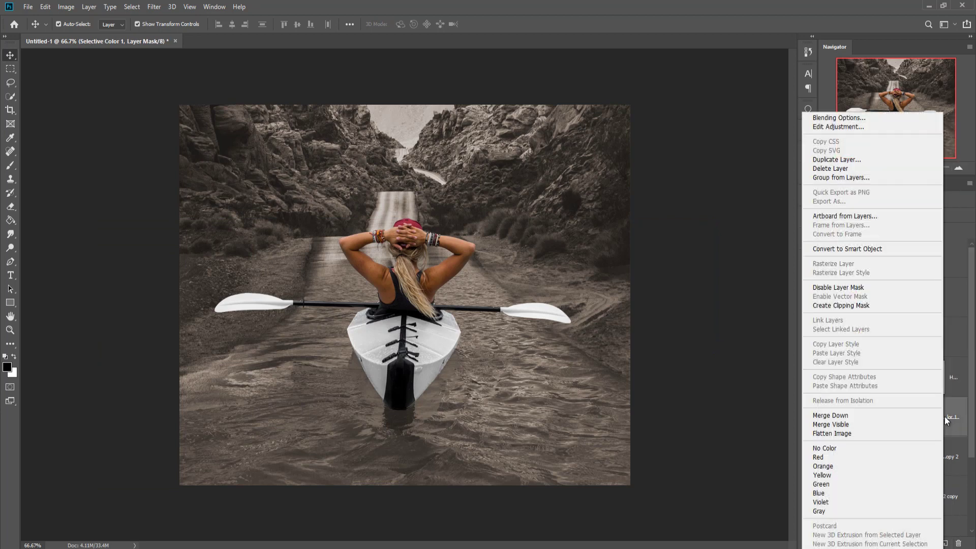
click(847, 308)
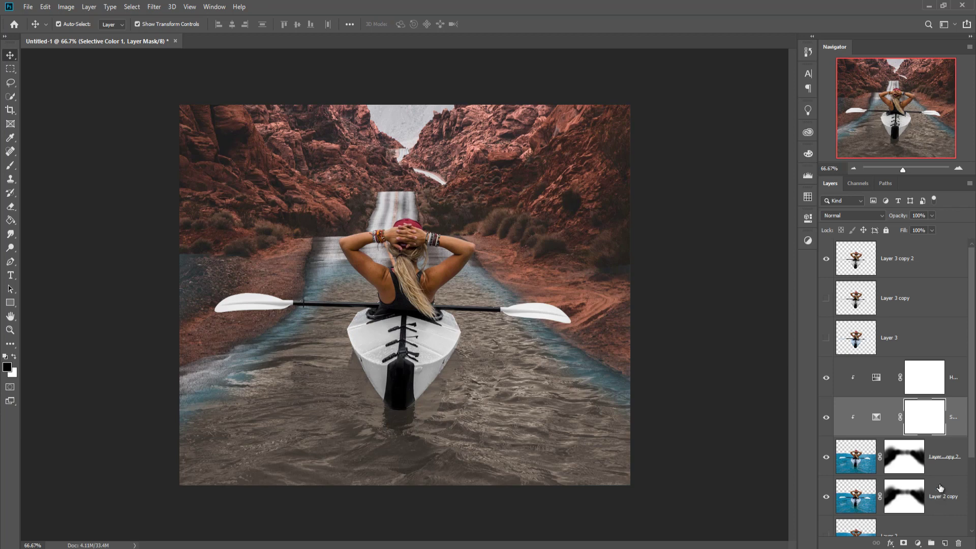
Step: Move Layer 2 copy 2 above Hue/Saturation 1 and clip both adjustment layers to Layer 2 copy
drag(939, 456, 944, 367)
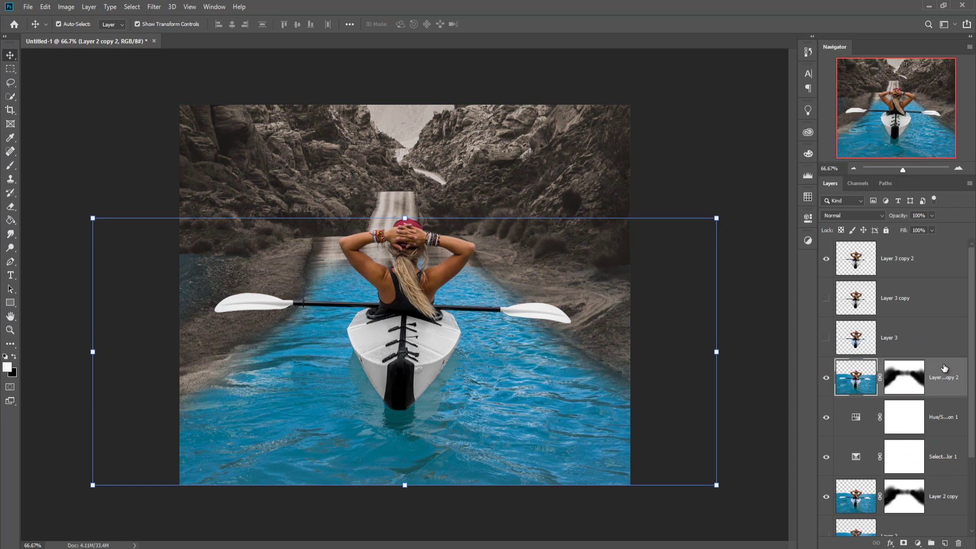
right_click(947, 422)
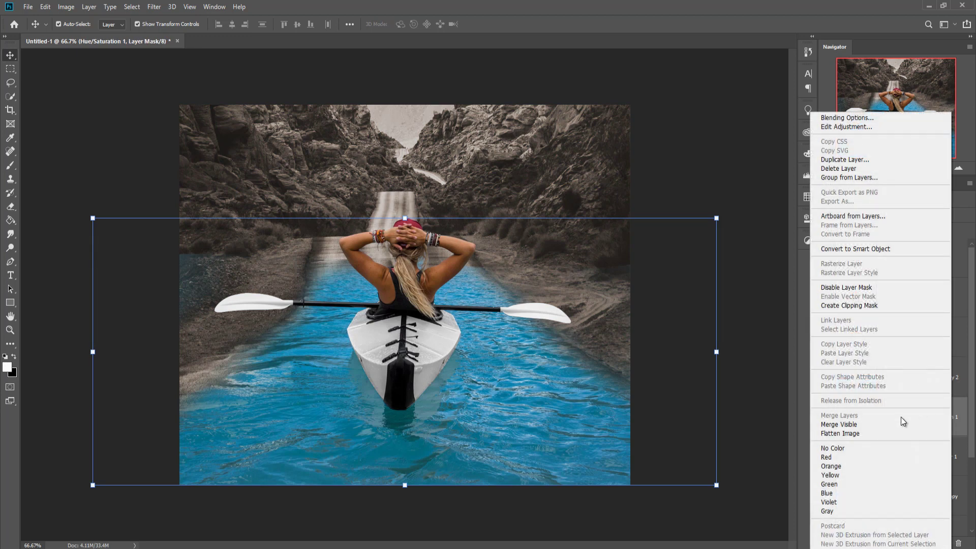
click(849, 305)
right_click(946, 451)
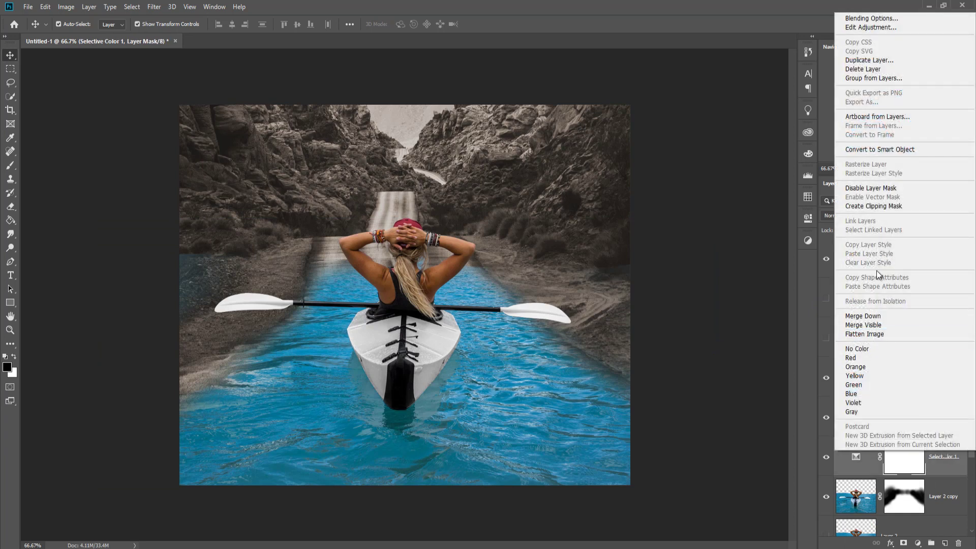
click(873, 206)
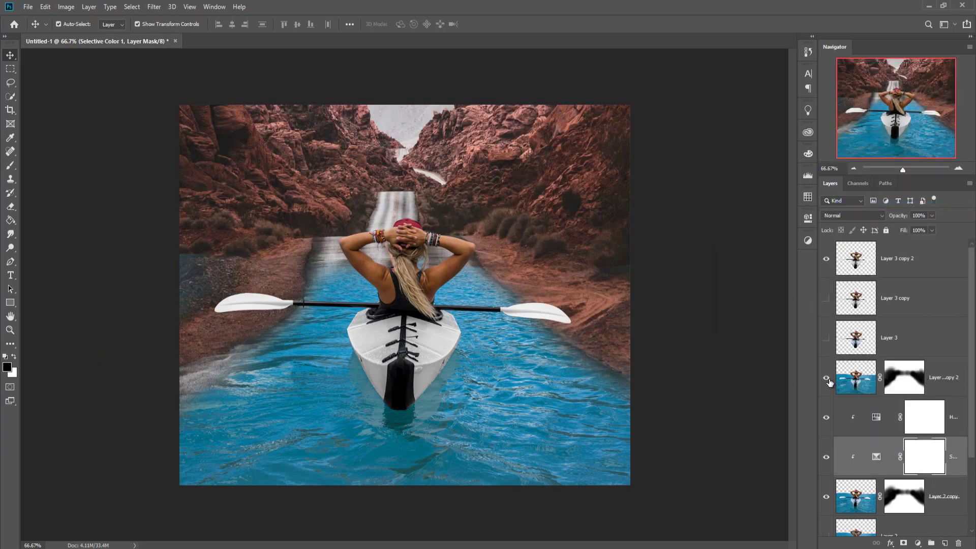
Step: Paint black on Layer 2 copy 2's mask over the river with a 24% opacity brush to fade the blue water
click(904, 379)
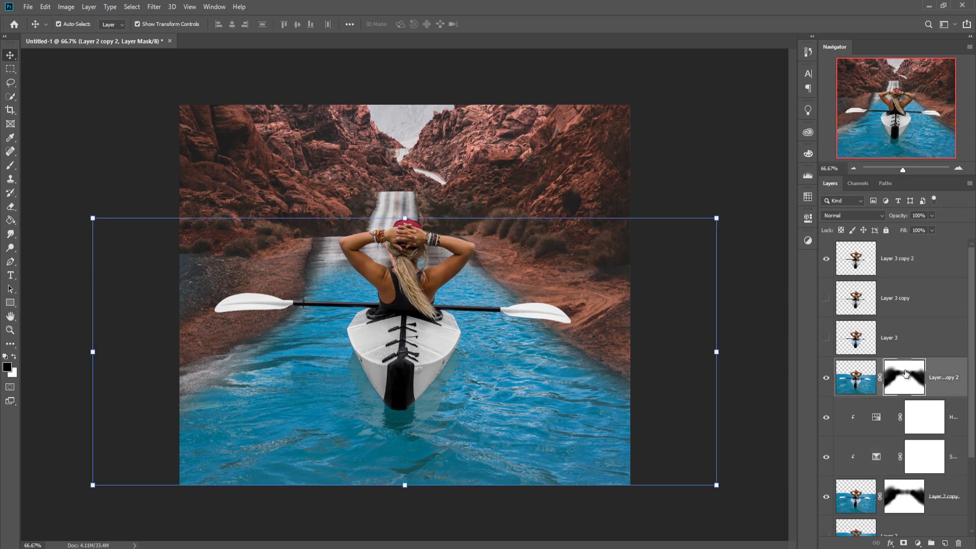
click(10, 165)
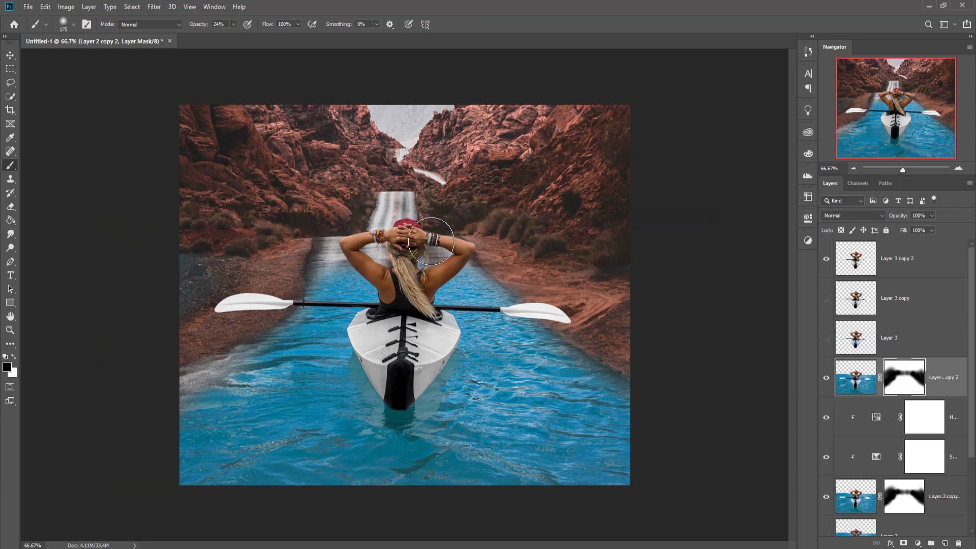
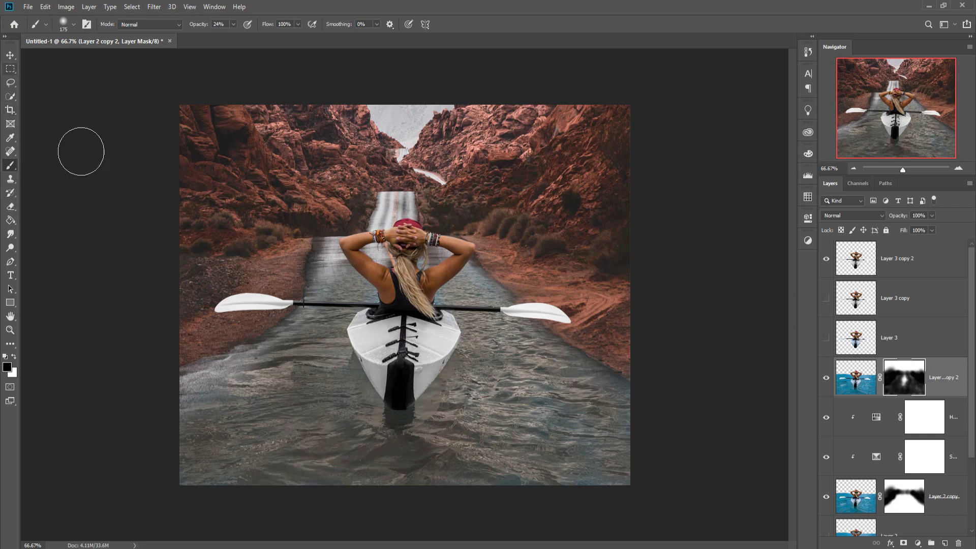
mouse_move(433, 296)
mouse_down()
mouse_move(381, 294)
mouse_move(441, 269)
mouse_up()
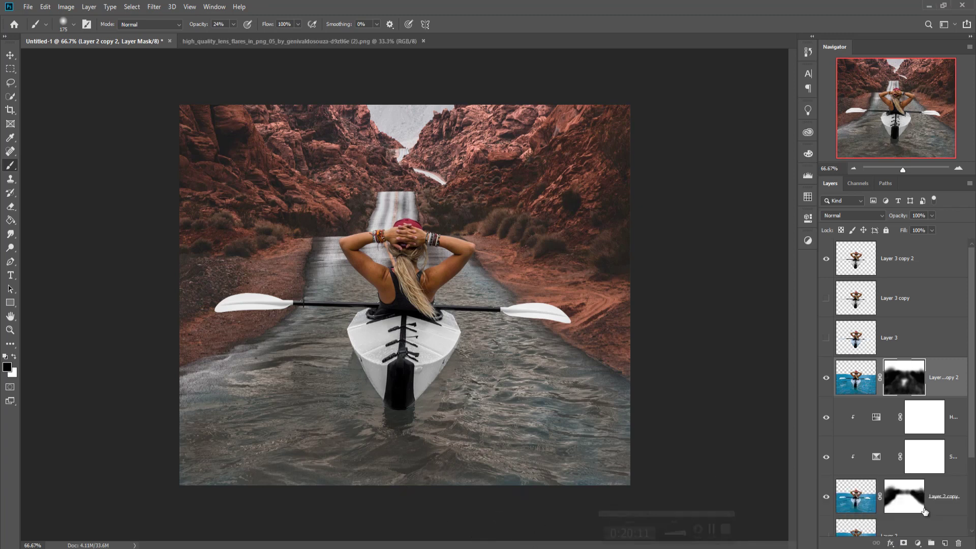
Step: Copy the orange lens flare image into the kayak composite as a new layer and minimize the flare's document window
key(v)
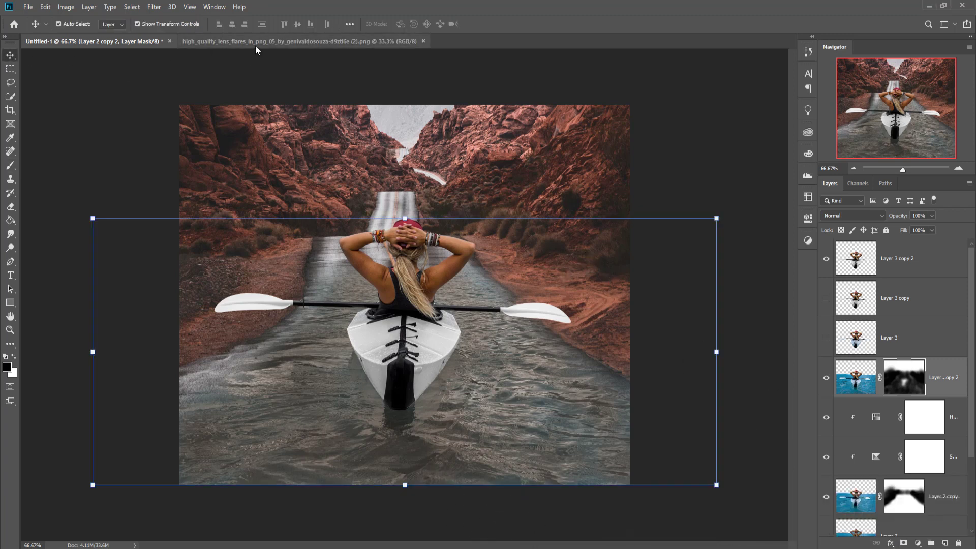
click(279, 41)
drag(278, 41, 654, 88)
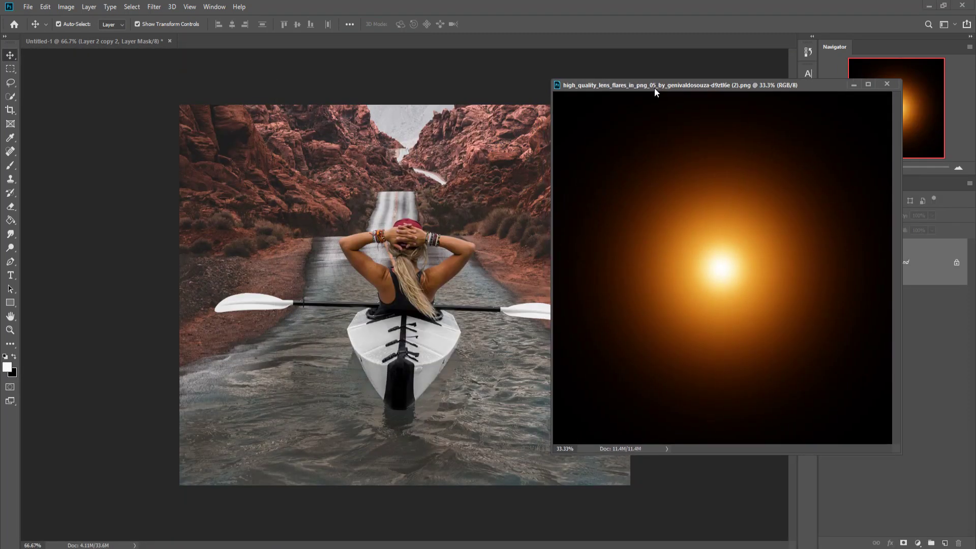
drag(557, 137, 458, 126)
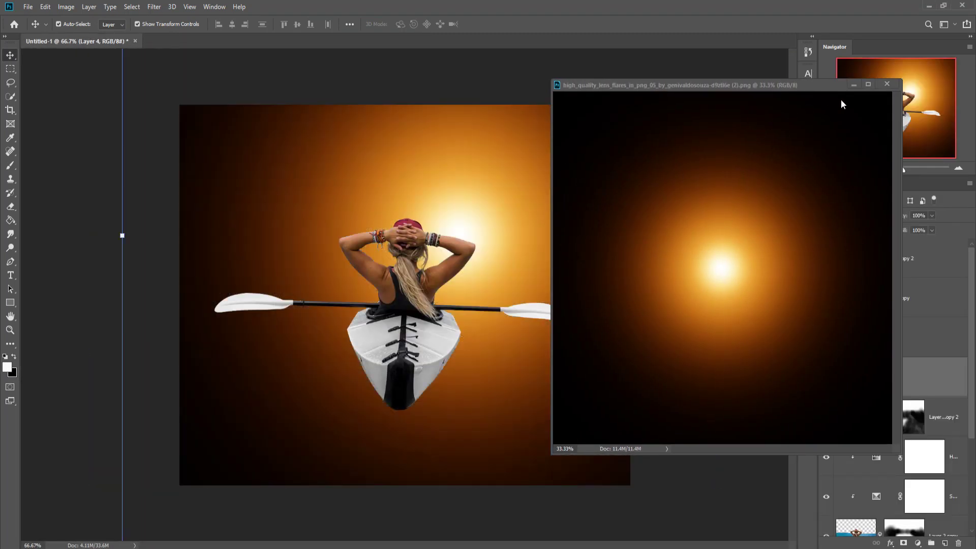
click(854, 85)
Step: Scale the lens flare layer to about 61% width and 58% height and place its glow in the sky between the cliffs
drag(264, 105, 361, 226)
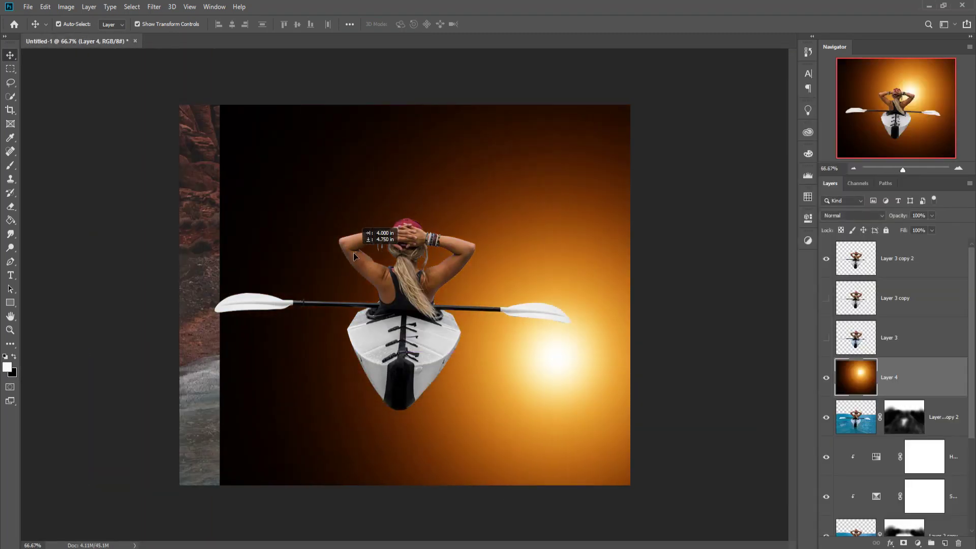
drag(320, 153, 279, 248)
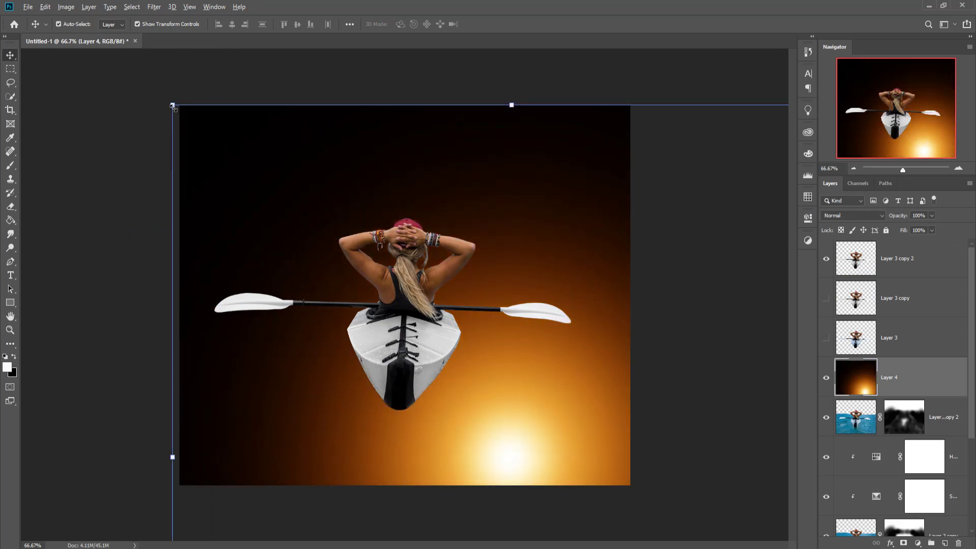
drag(188, 119, 319, 266)
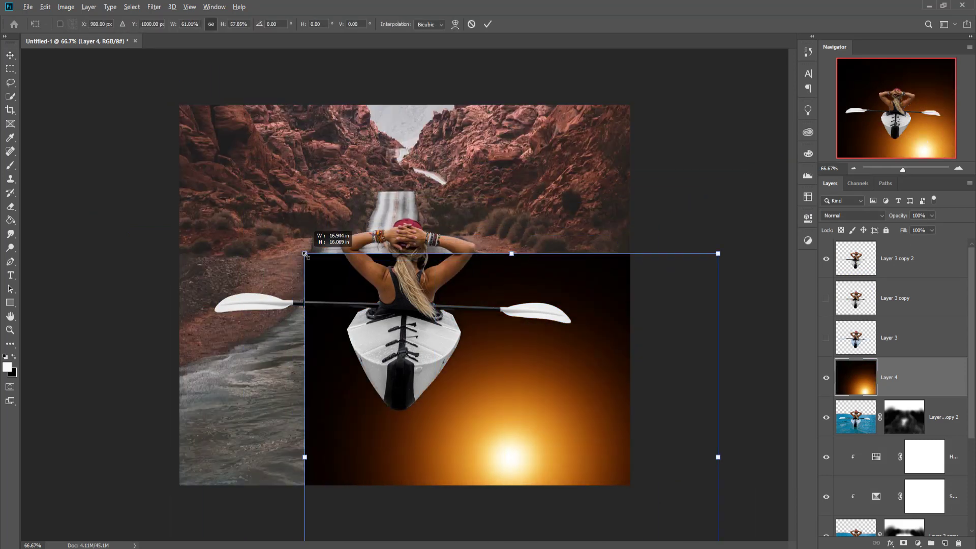
drag(567, 368, 486, 159)
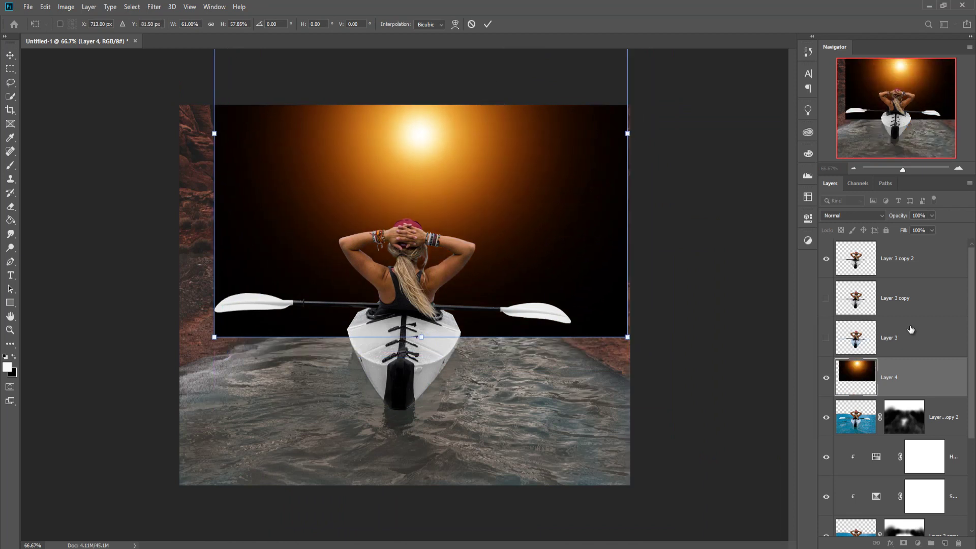
Step: Move Layer 4 directly above Layer 1 and set its blend mode to Screen
drag(930, 392, 905, 470)
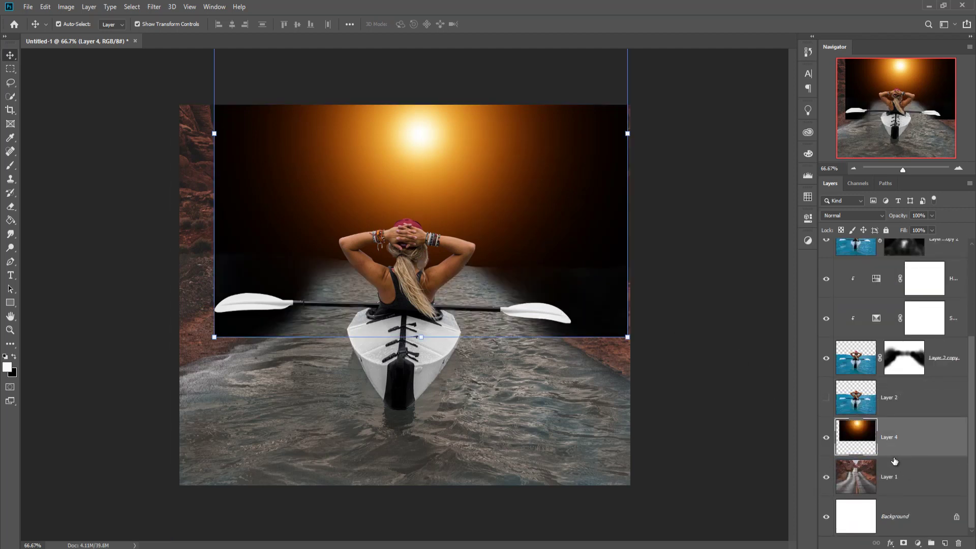
click(877, 215)
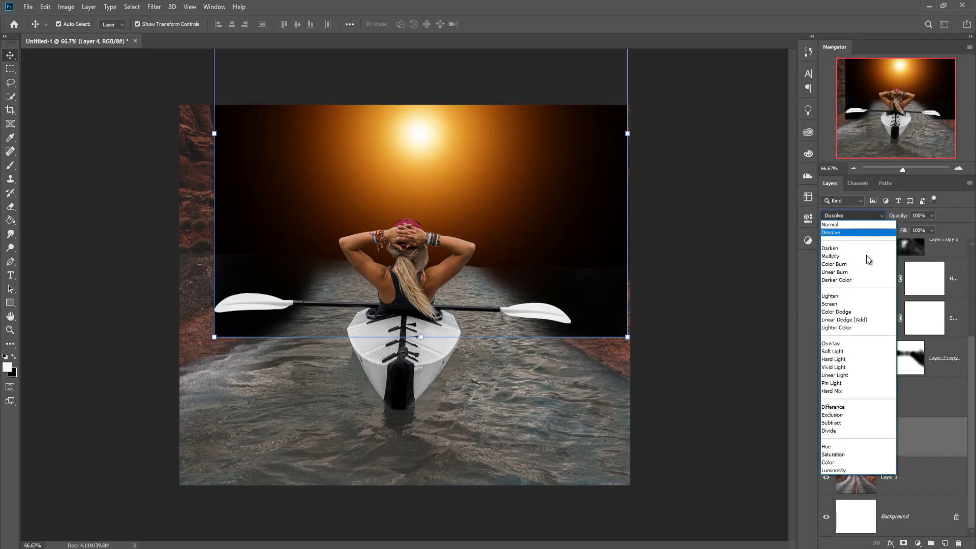
click(842, 305)
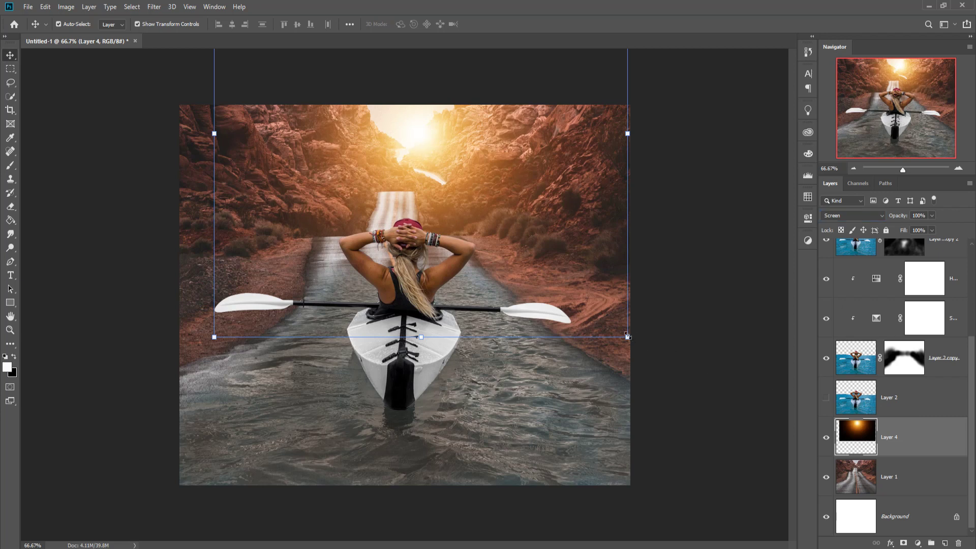
Step: Enlarge the lens flare beyond the canvas sides and position its bright centre above the end of the road
drag(627, 335, 652, 359)
drag(491, 197, 442, 206)
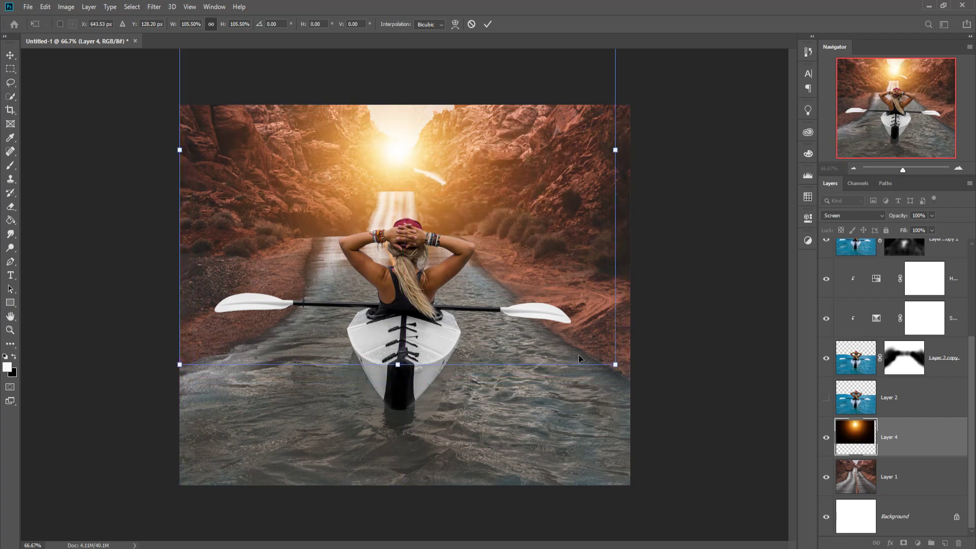
drag(614, 364, 785, 524)
drag(496, 246, 409, 164)
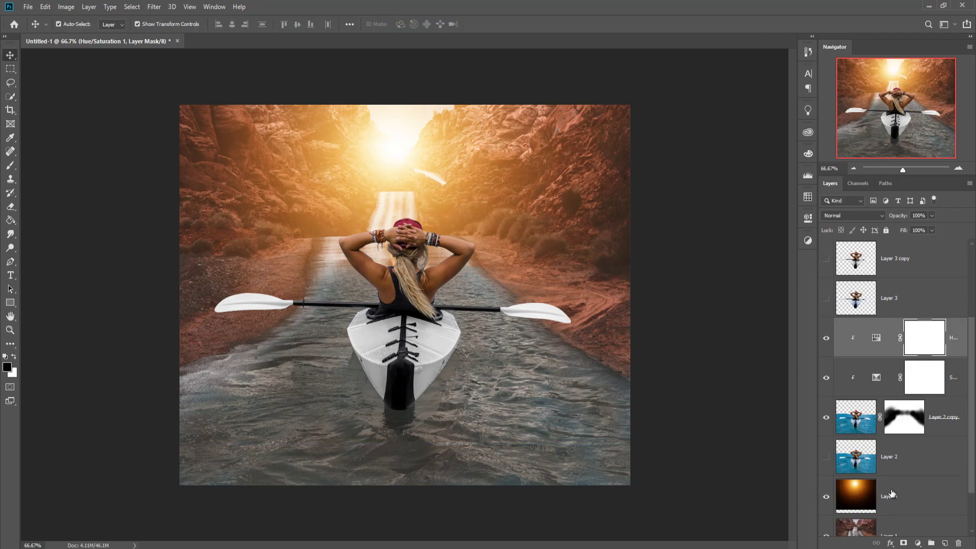
Step: Move the lens flare Layer 4 to the top of the layer stack and delete the merged Layer 5
drag(892, 493, 898, 234)
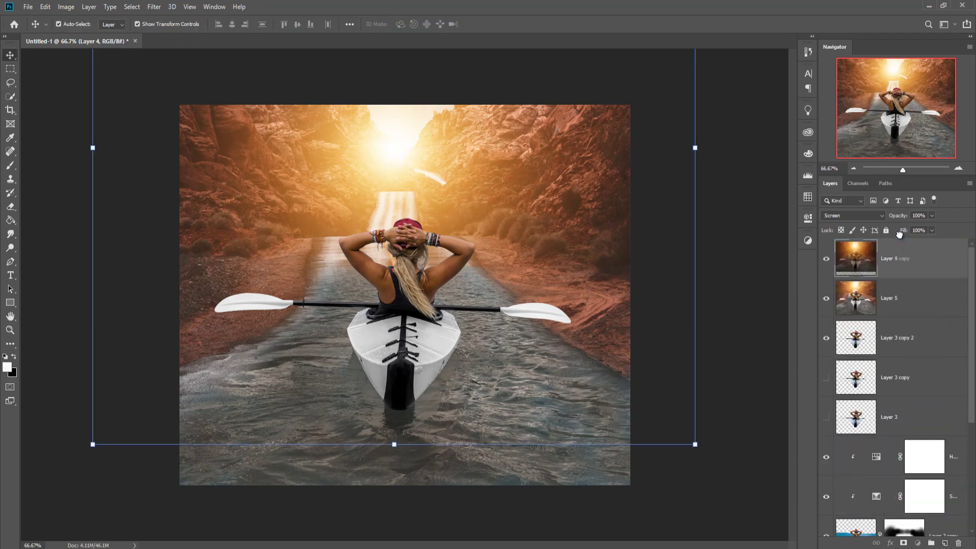
drag(897, 309, 899, 279)
click(910, 304)
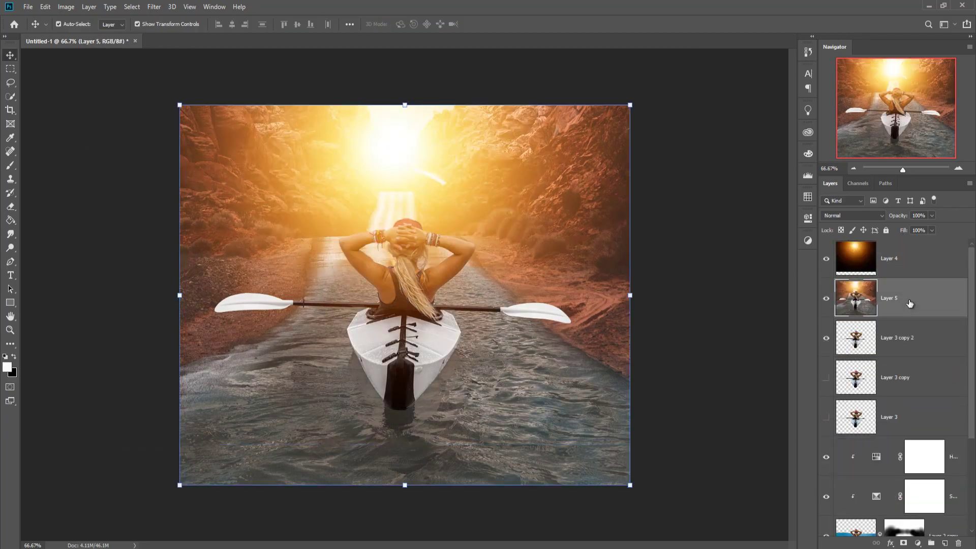
key(Delete)
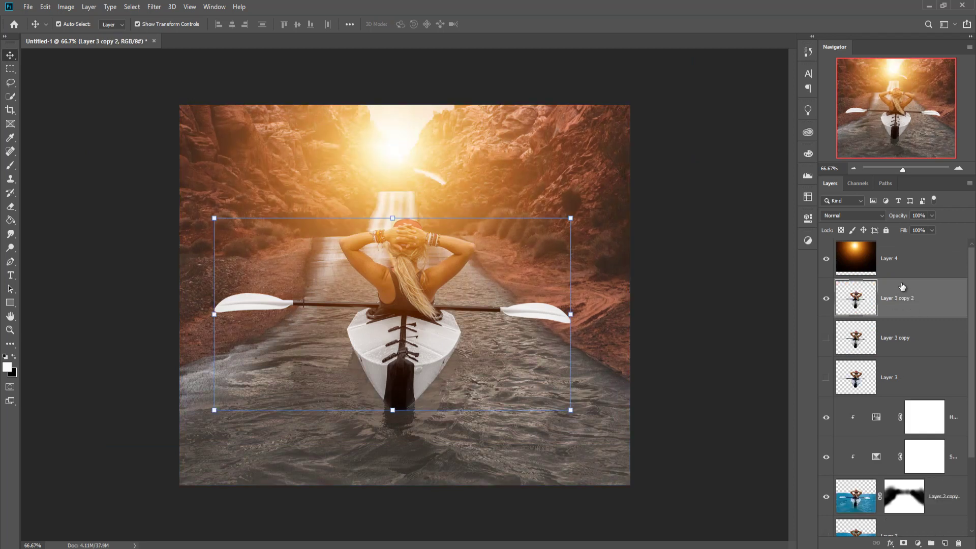
Step: Stamp all visible layers into a new layer above Layer 4 and duplicate it as Layer 5 copy
click(901, 259)
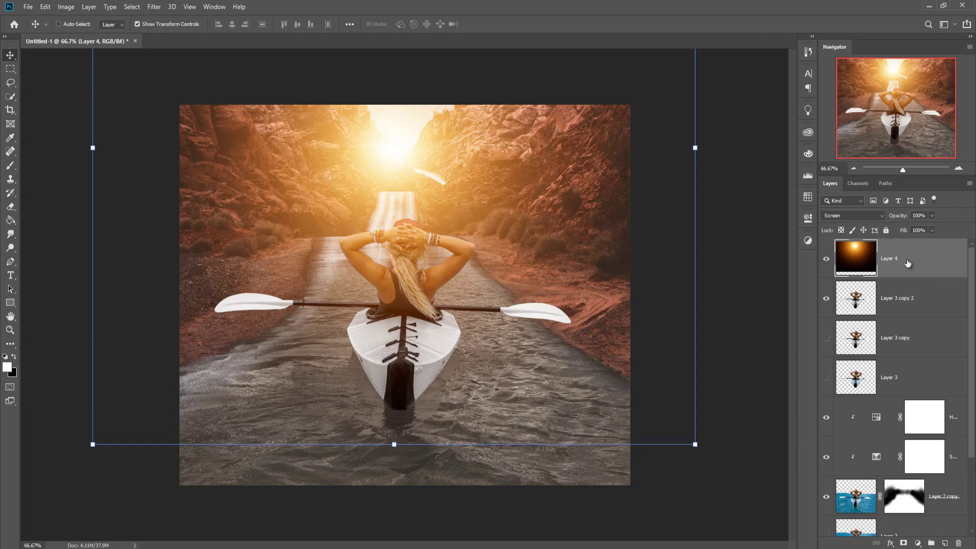
key(ctrl+shift+alt+e)
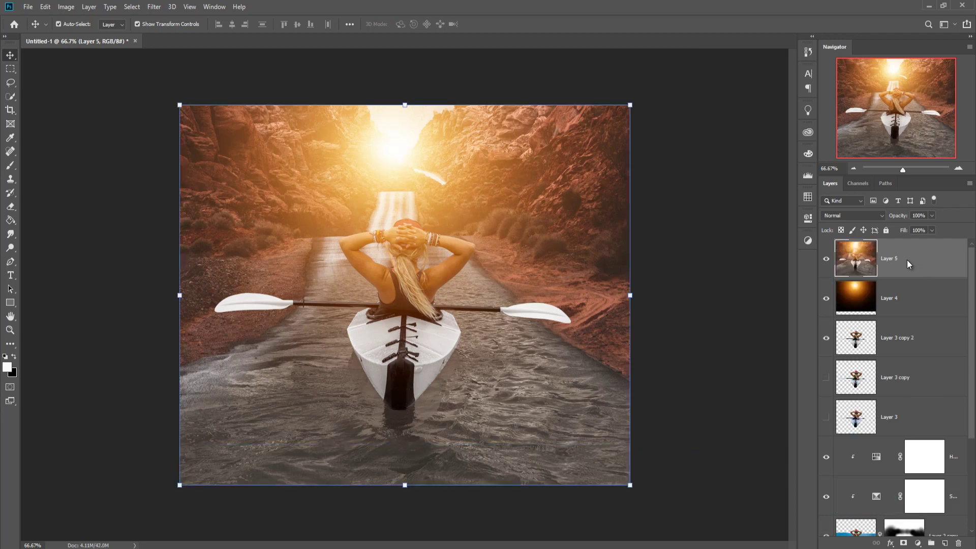
right_click(907, 261)
click(799, 160)
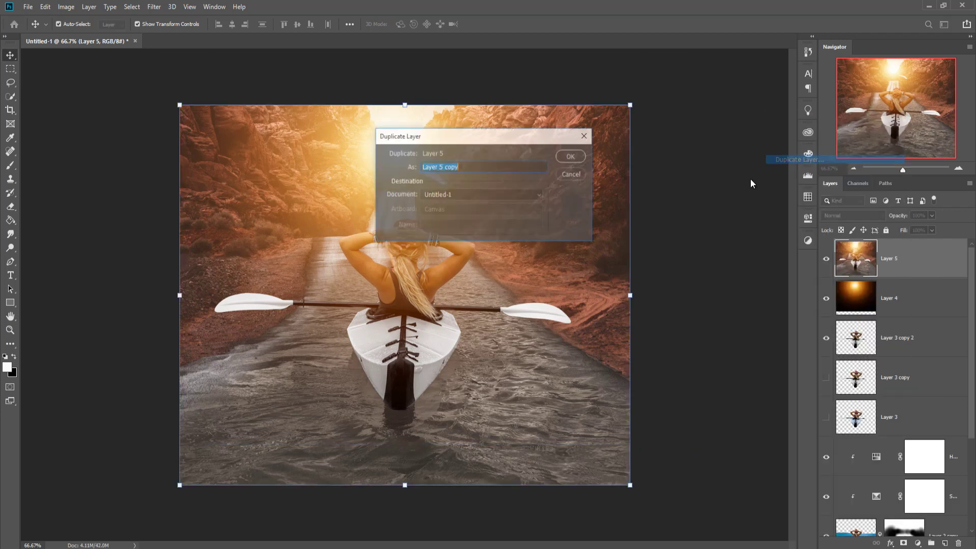
click(571, 158)
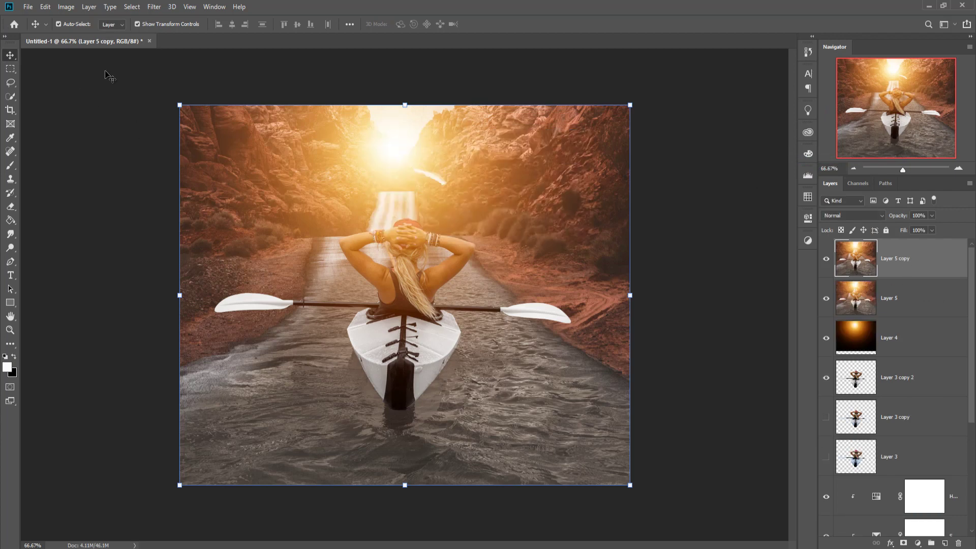
Step: Apply the Color Efex Pro 4 Cross Processing filter to Layer 5 copy at 42% strength with the Shadows value lowered
click(155, 7)
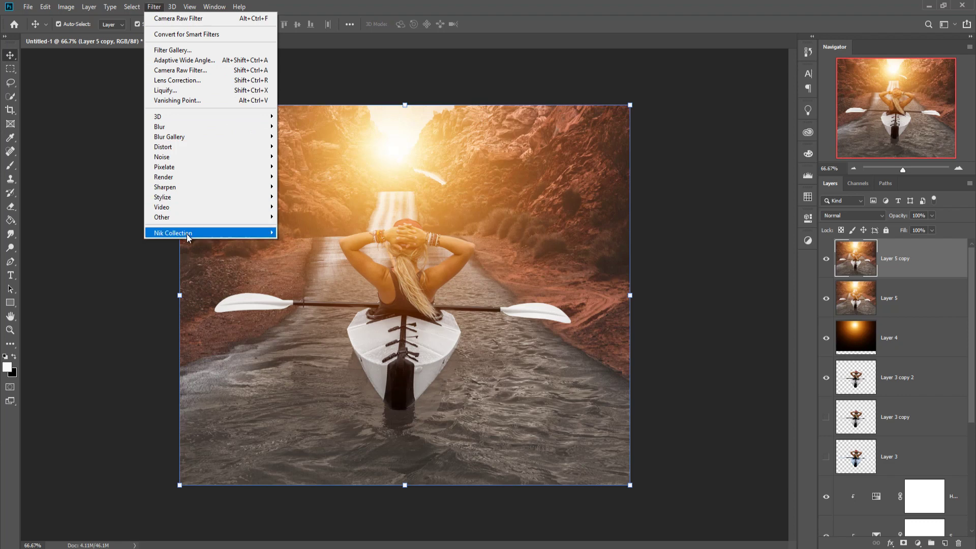
mouse_move(188, 233)
click(322, 243)
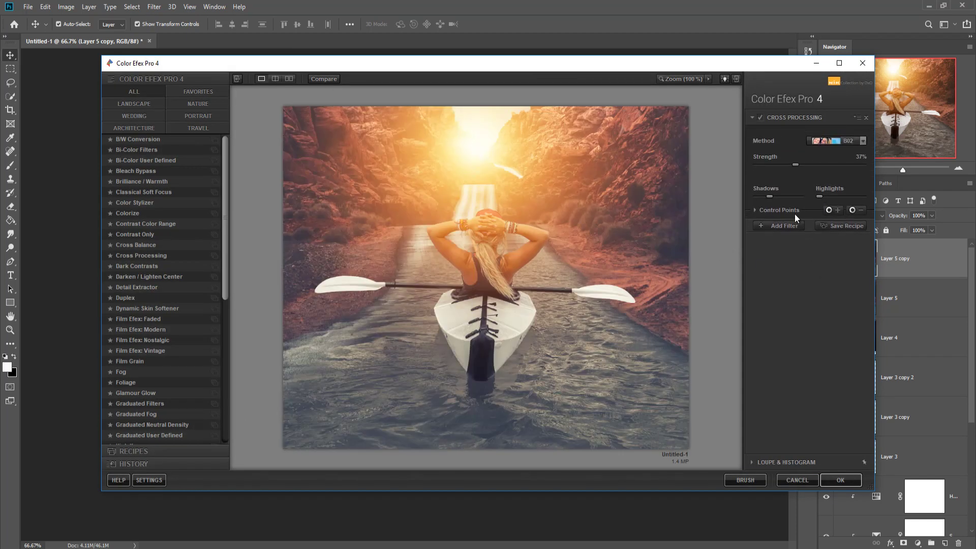
mouse_move(769, 196)
mouse_down()
mouse_move(781, 198)
mouse_move(770, 198)
mouse_up()
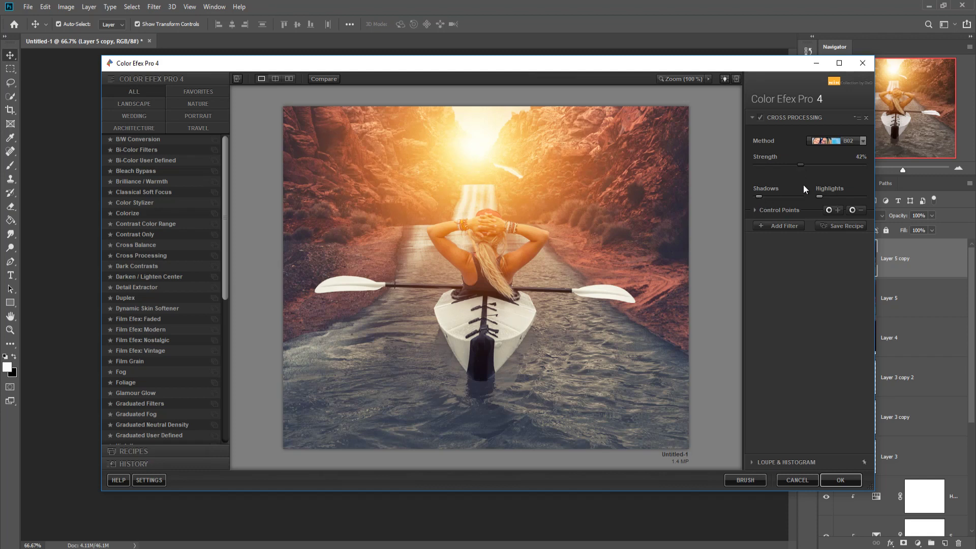
mouse_move(824, 196)
click(837, 480)
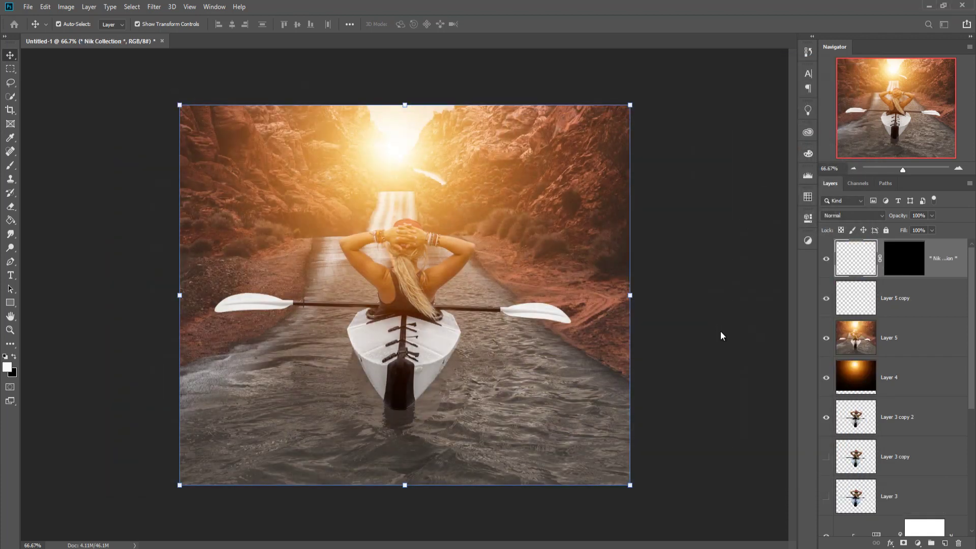